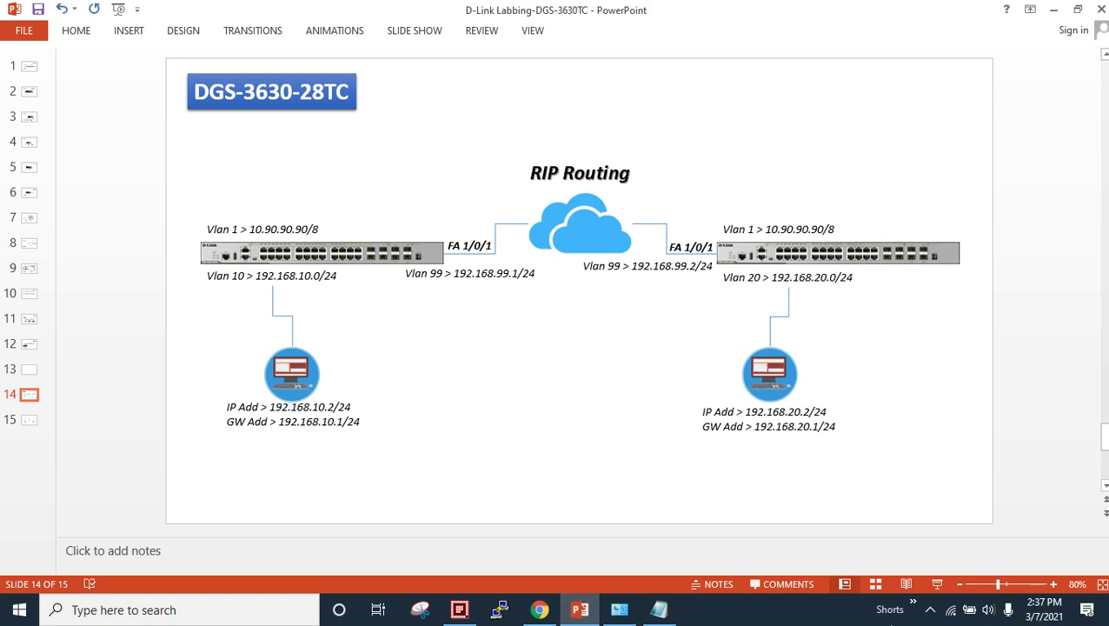
Review the VRRP and RIP Routing topology slides, and launch MobaXterm.
scroll(949, 457, down, 1)
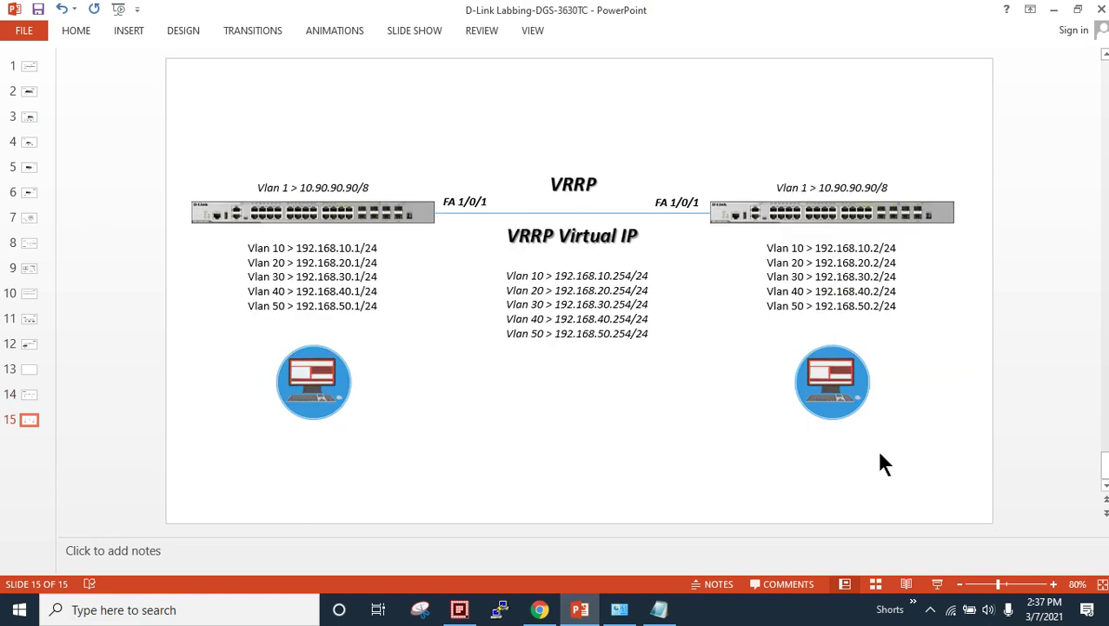
scroll(764, 458, up, 1)
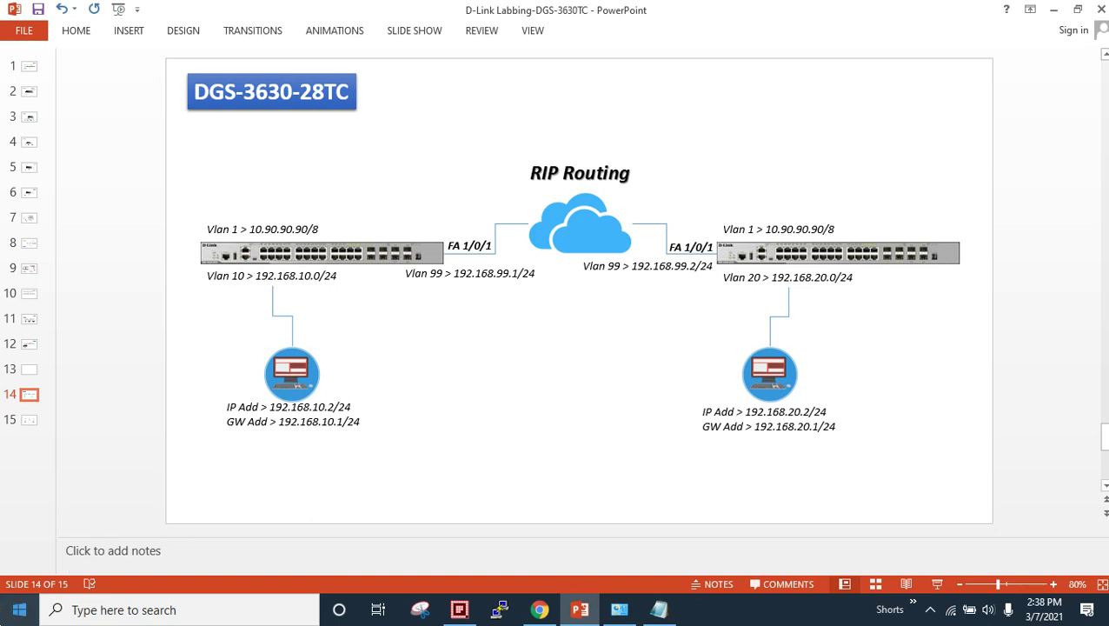
click(19, 609)
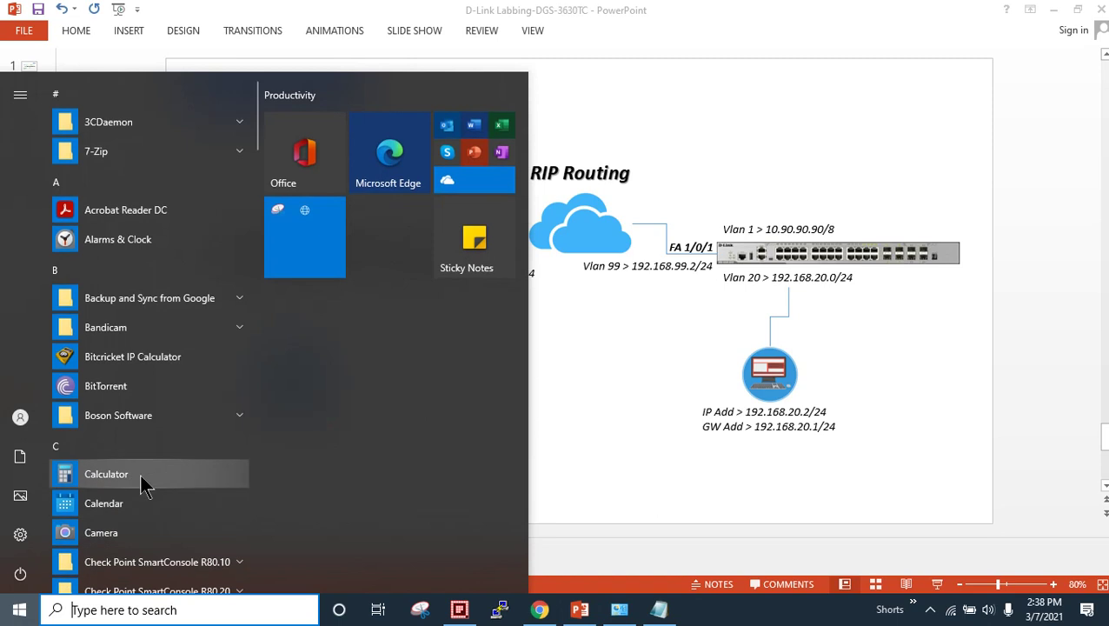
text(moba)
key(Return)
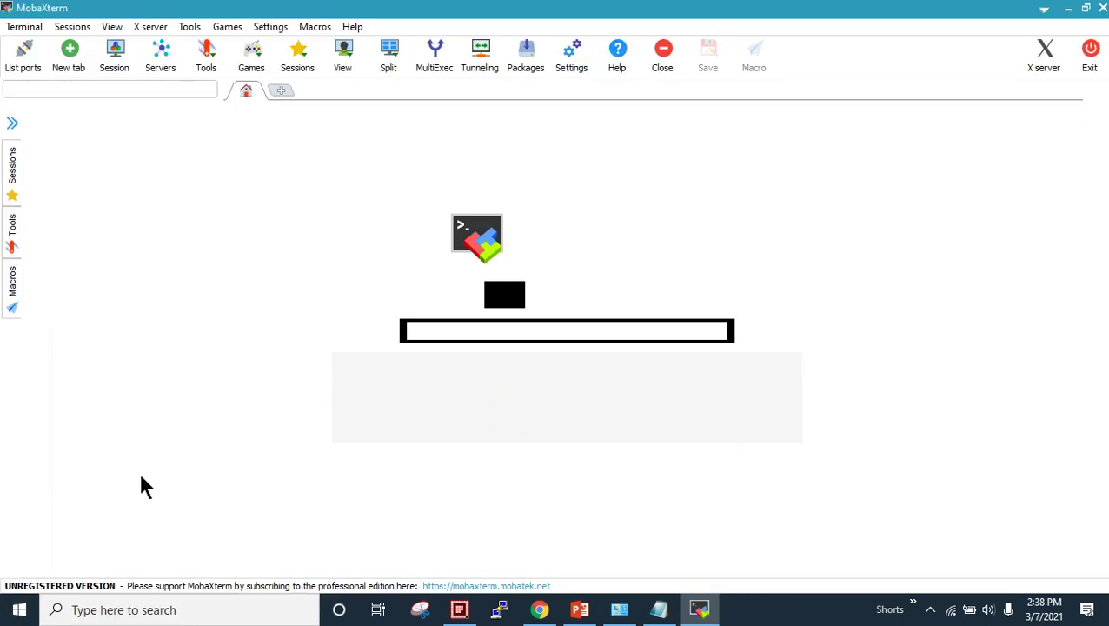
Open a serial session on COM1 (MOXA USB Serial Port) at 115200 bps.
click(126, 54)
click(597, 130)
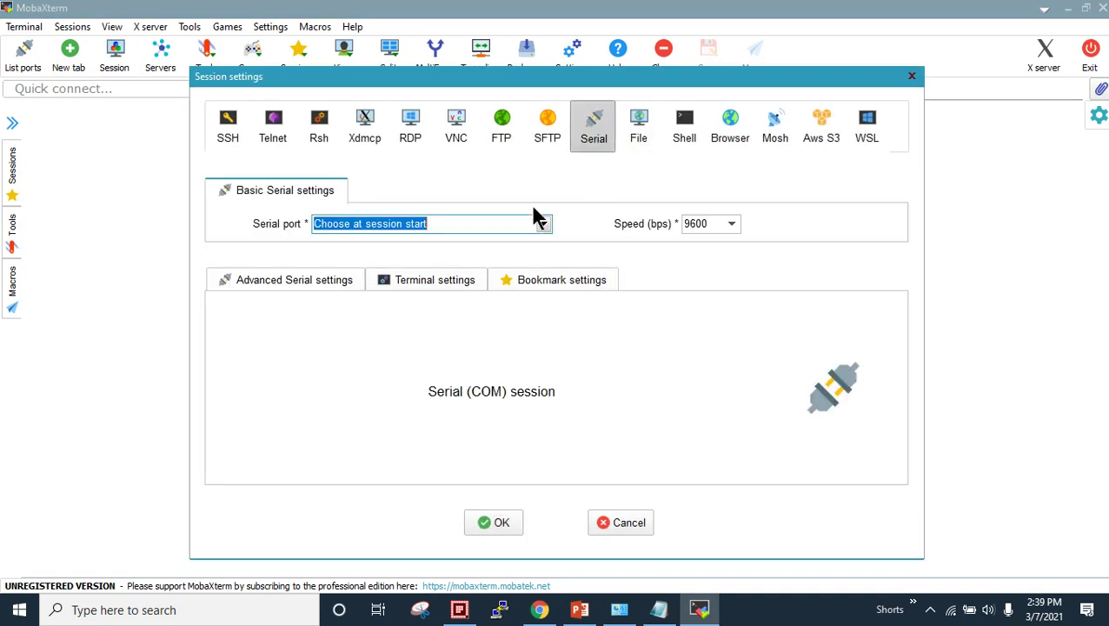
click(543, 223)
click(478, 256)
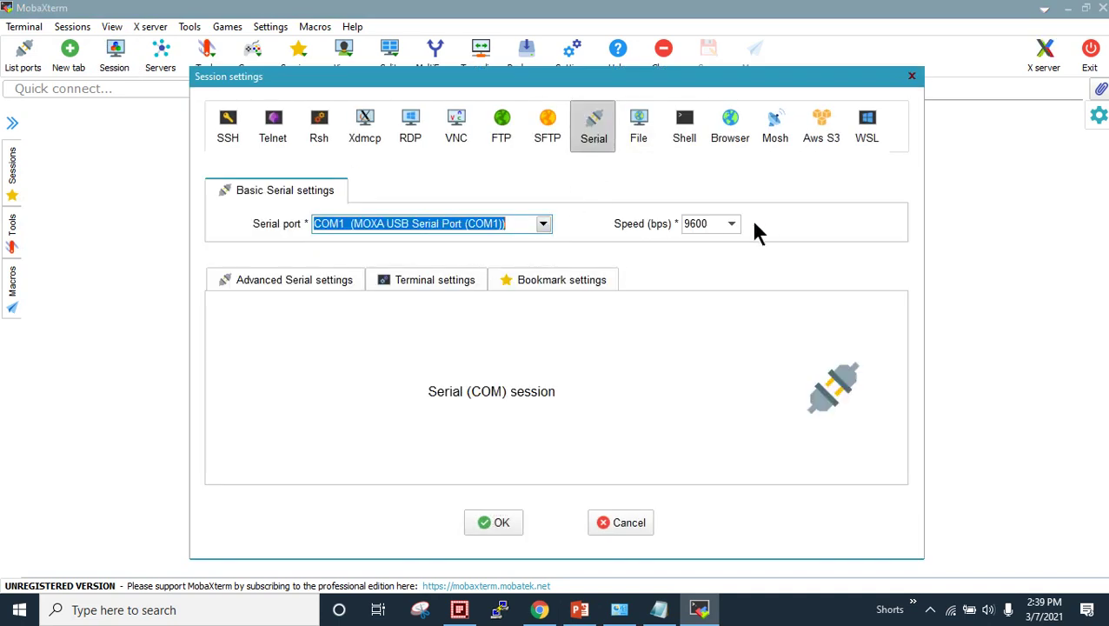
click(731, 223)
click(719, 347)
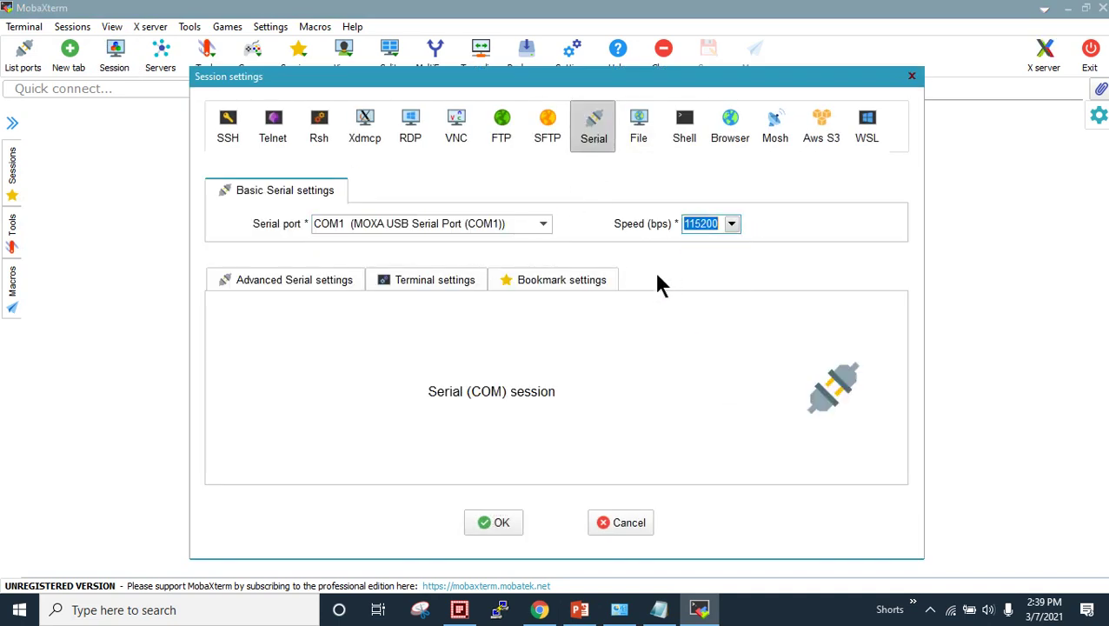
click(502, 525)
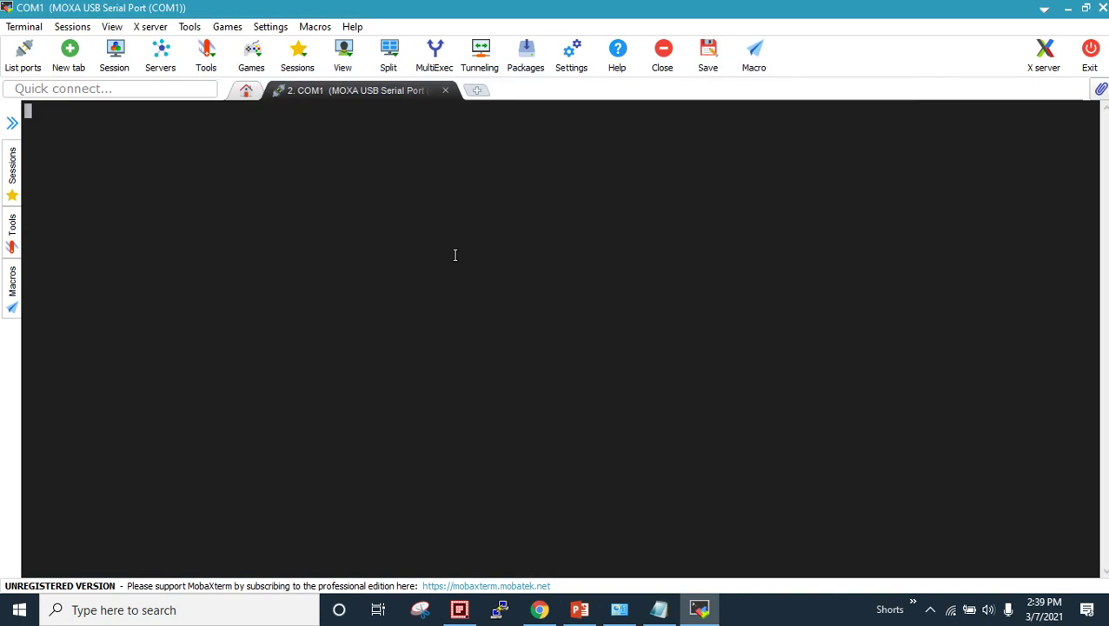
Wake the switch console and enter privileged mode with enable.
key(Return)
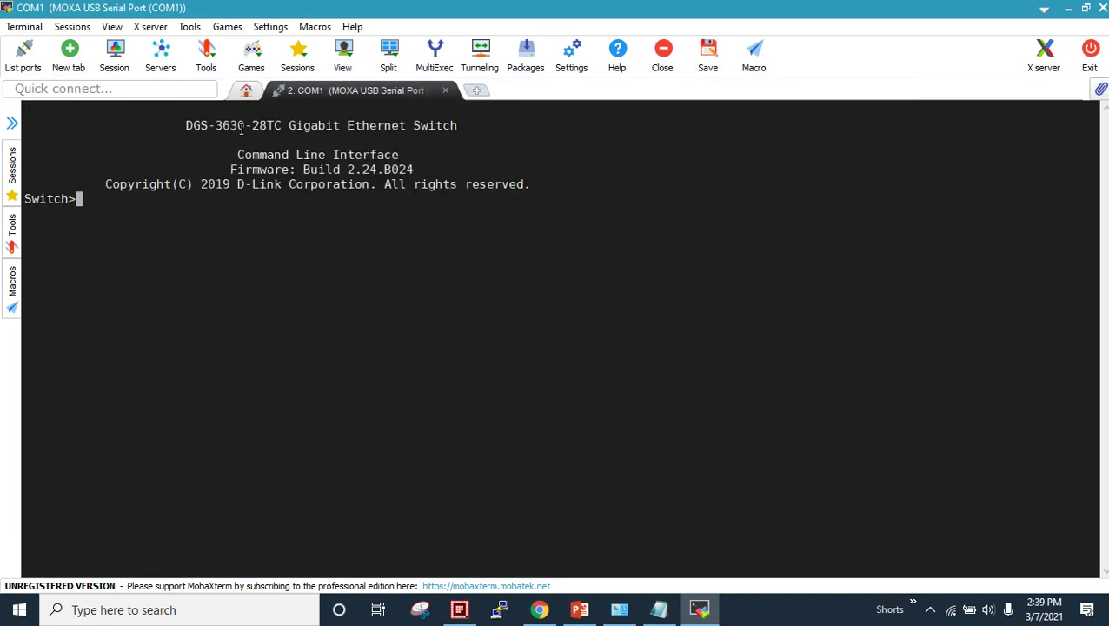
key(Return)
key(Return)
text(enable)
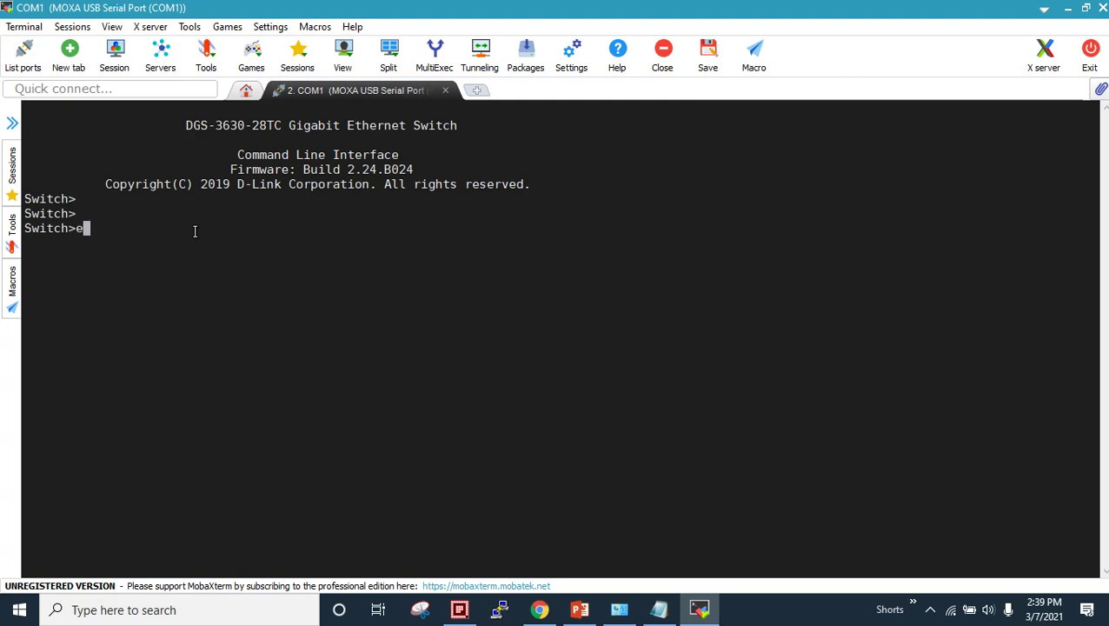
key(Tab)
key(Return)
List the switch's existing VLANs and check the planned VLANs on the RIP Routing slide in PowerPoint.
text(sh vl)
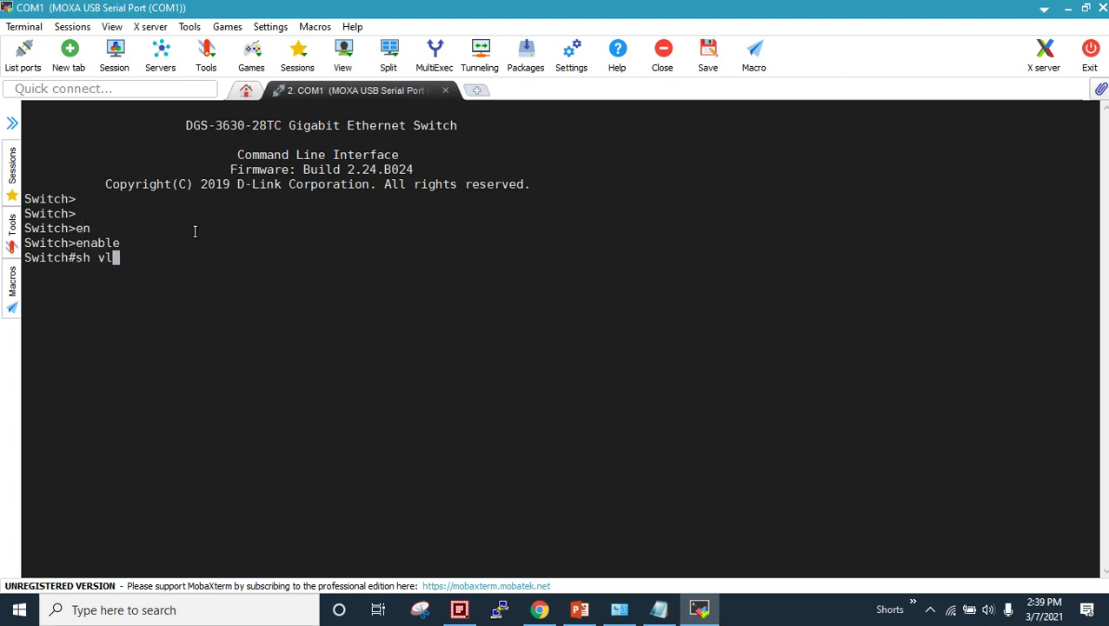
key(Tab)
key(Return)
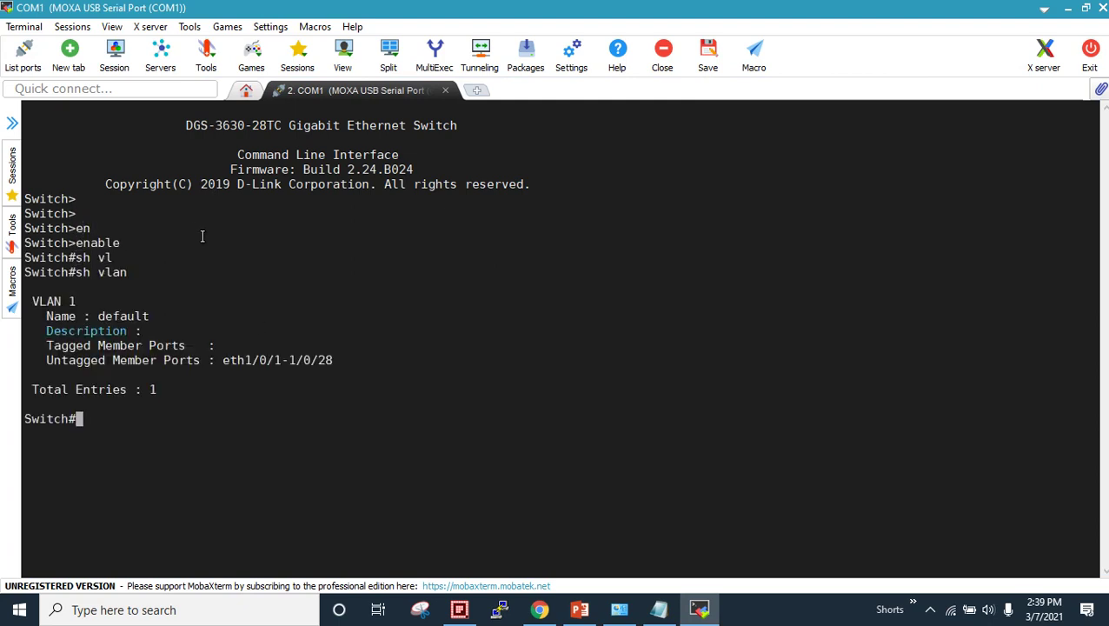
click(579, 609)
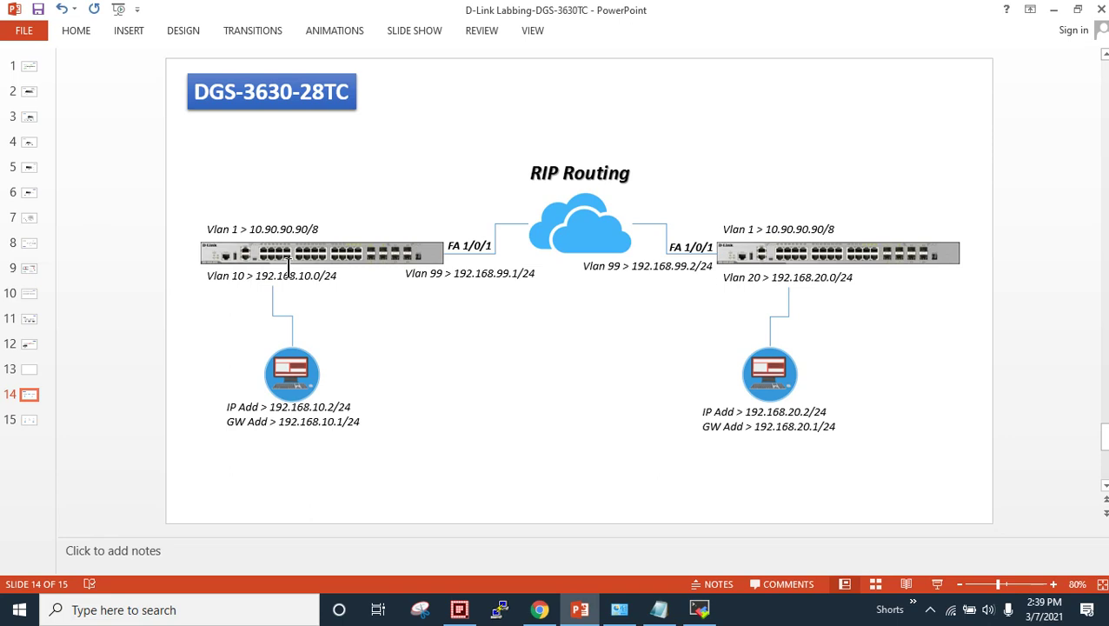
Return to MobaXterm and create VLANs 99 and 10 in the switch's global configuration.
click(699, 609)
text(conf t)
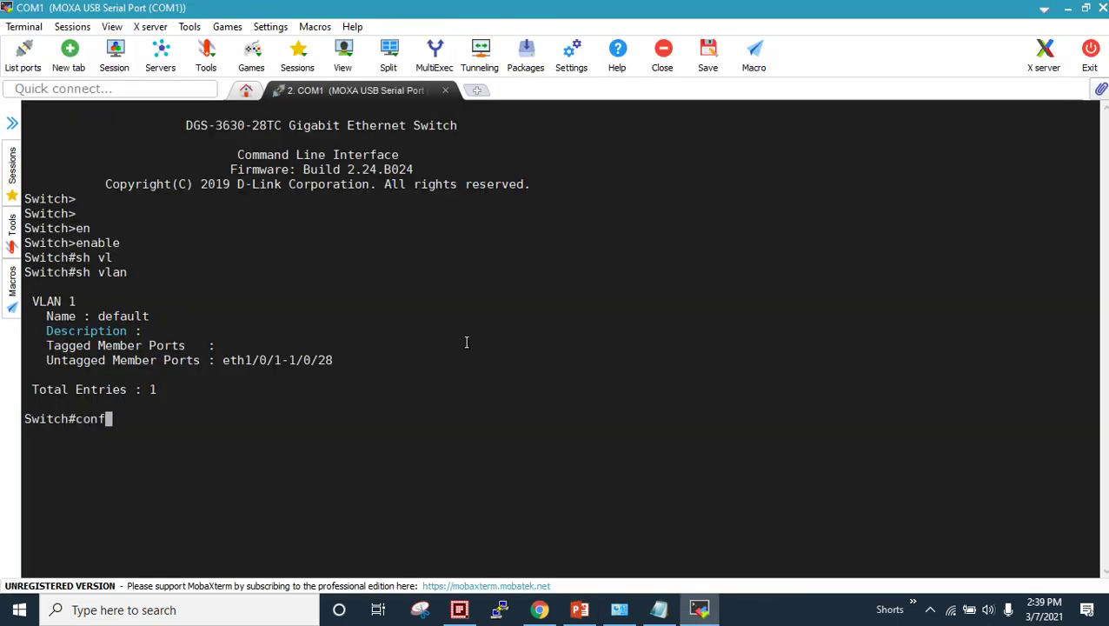
key(Return)
text(vla 99)
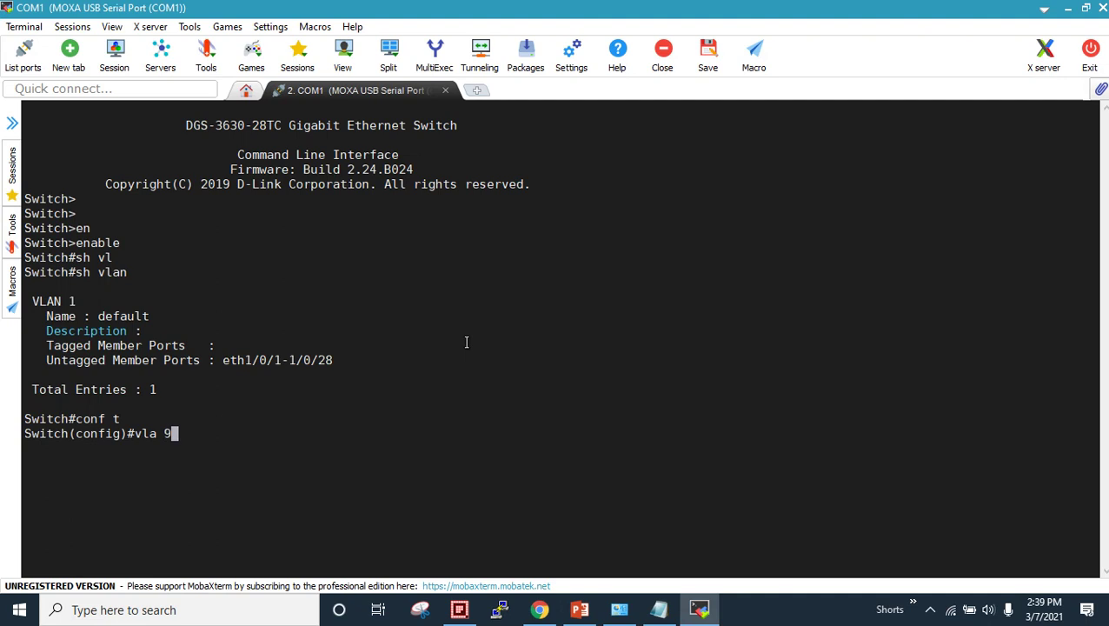
key(Return)
text(exi)
key(Tab)
key(Return)
text(vla 10)
key(Return)
text(exi)
key(Tab)
key(Return)
Display the VLAN list from configuration mode with do sh vlan.
text(sh vl)
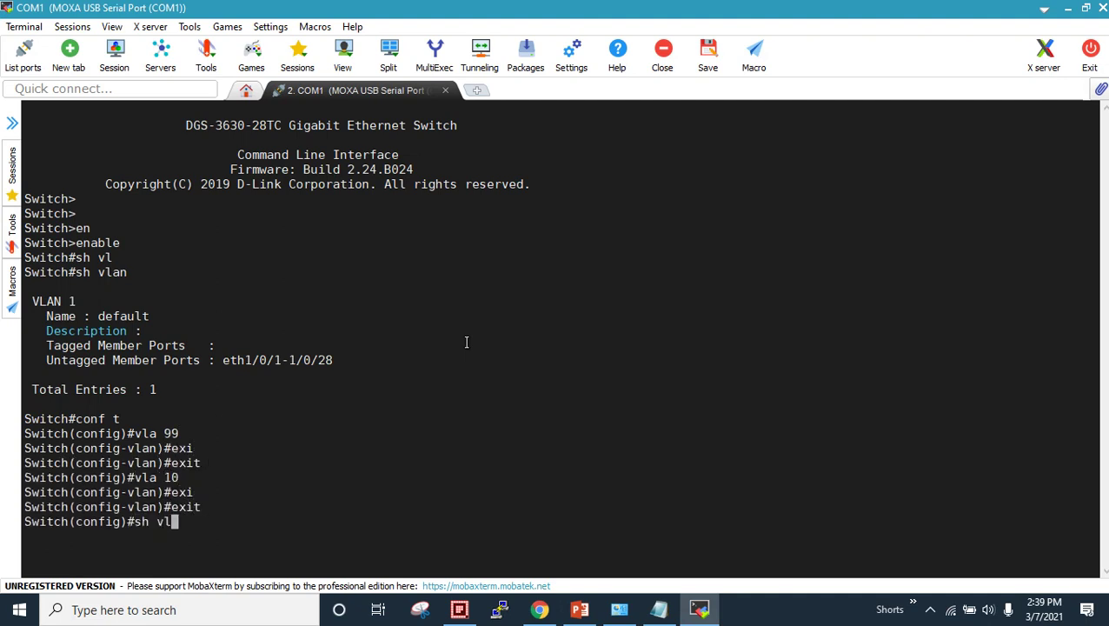
key(Tab)
key(Return)
text(do sh vl)
key(Tab)
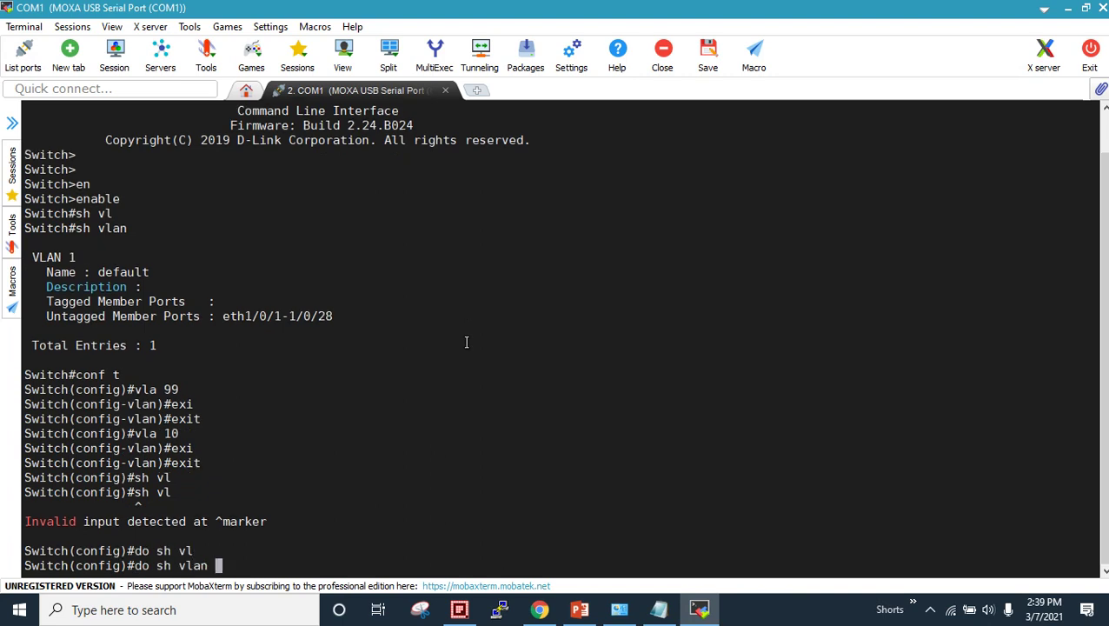
key(Return)
key(Return)
key(Return)
key(Return)
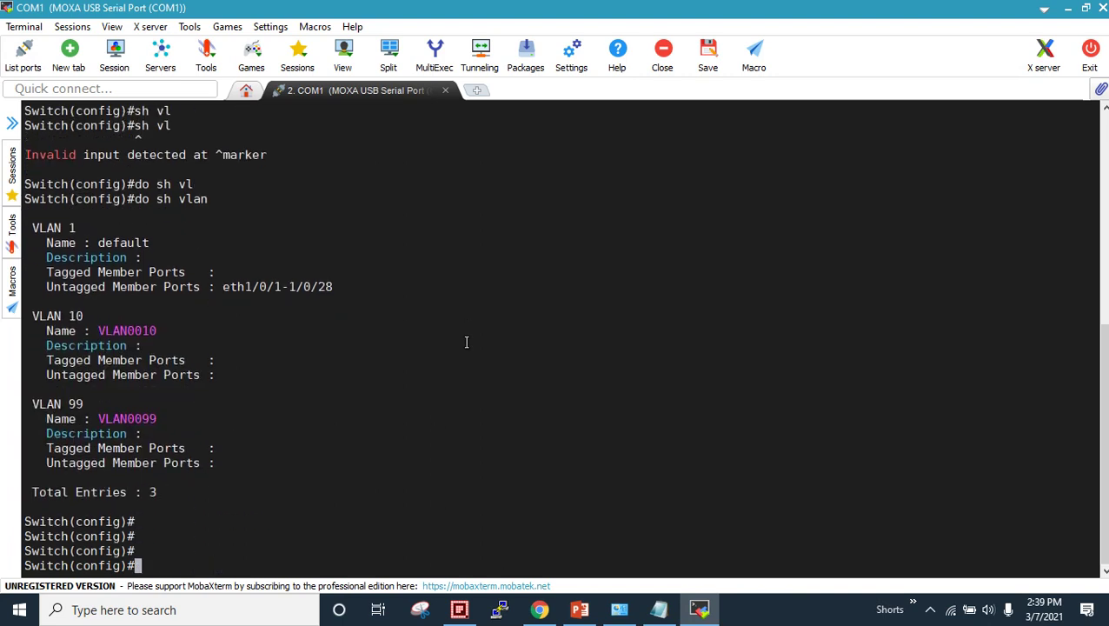
Assign IP address 192.168.10.1 with mask 255.255.255.0 to the VLAN 10 interface and enable it.
text(int vla 10)
key(Return)
text(ip ad 192)
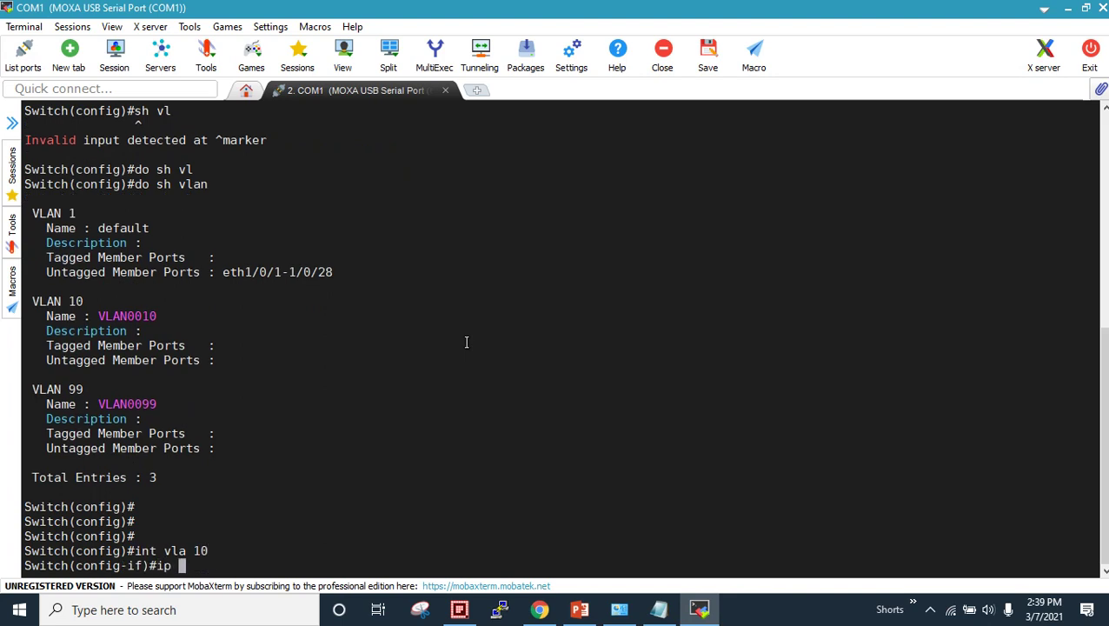
key(BackSpace)
key(BackSpace)
key(BackSpace)
key(BackSpace)
text(d 192.168.10.1 25)
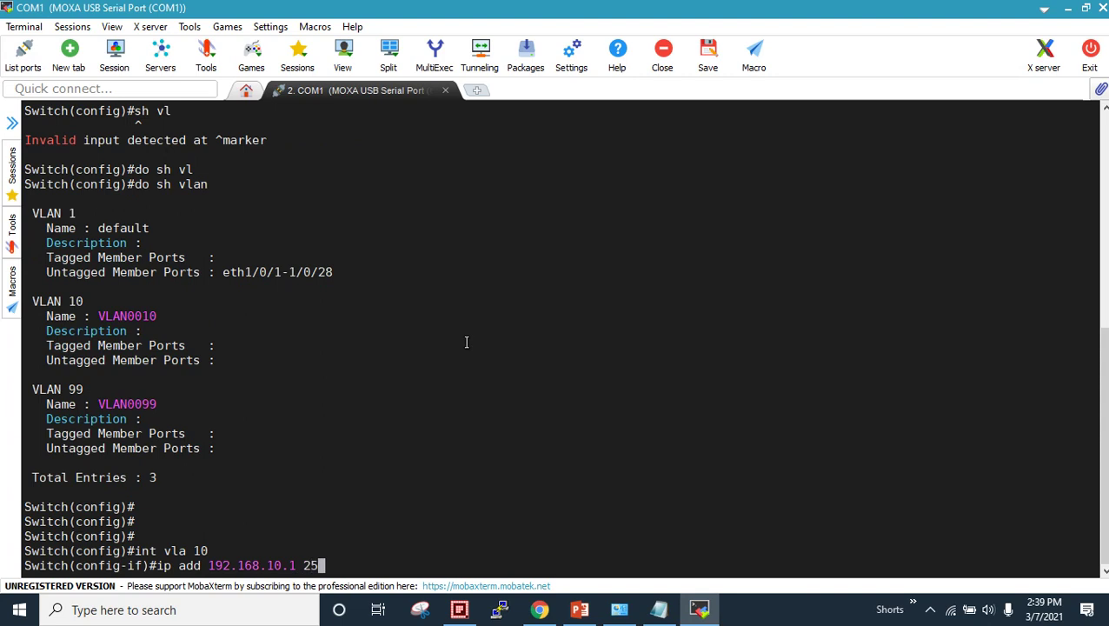
text(5.255.255.0)
key(Return)
text(no sh)
key(Return)
text(exi)
key(Return)
Assign IP address 192.168.99.1 with mask 255.255.255.0 to the VLAN 99 interface and enable it.
text(int vla 99)
key(Return)
text(ip add )
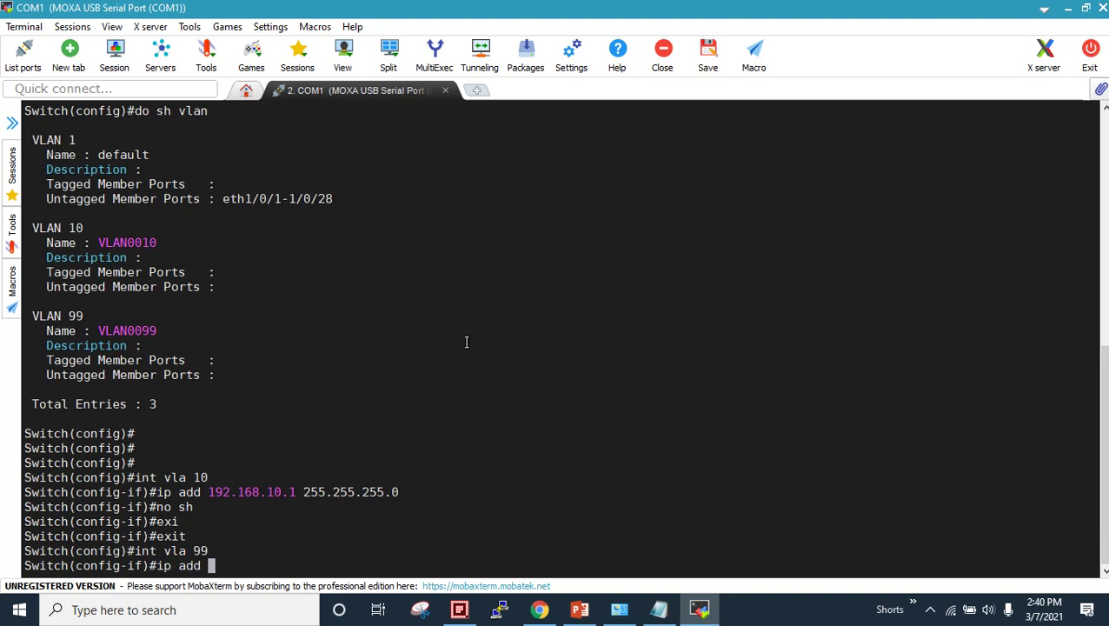
text(192.168.99.1 255.255.255)
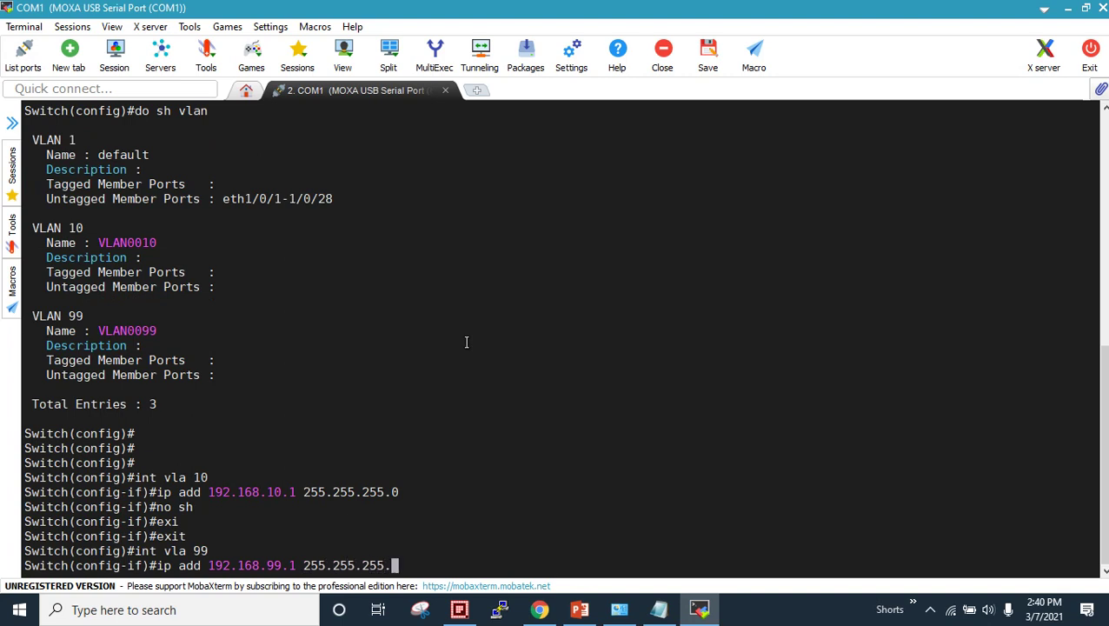
text(.0)
key(Return)
text(no sh)
key(Return)
text(exit)
key(Return)
key(Return)
key(Return)
key(Return)
Display the VLAN list and the brief IP interface summary to check the VLAN addresses.
text(do sh vlan)
key(Return)
text(do sh ip itn rb)
key(BackSpace)
key(BackSpace)
key(BackSpace)
key(BackSpace)
key(BackSpace)
text(nt br)
key(Return)
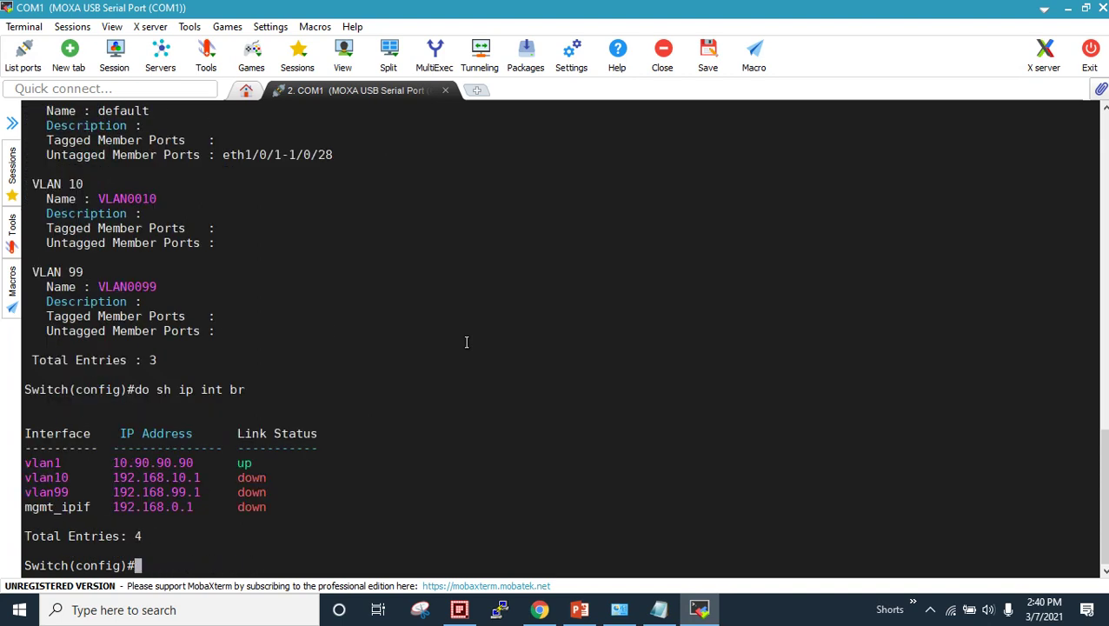
key(Return)
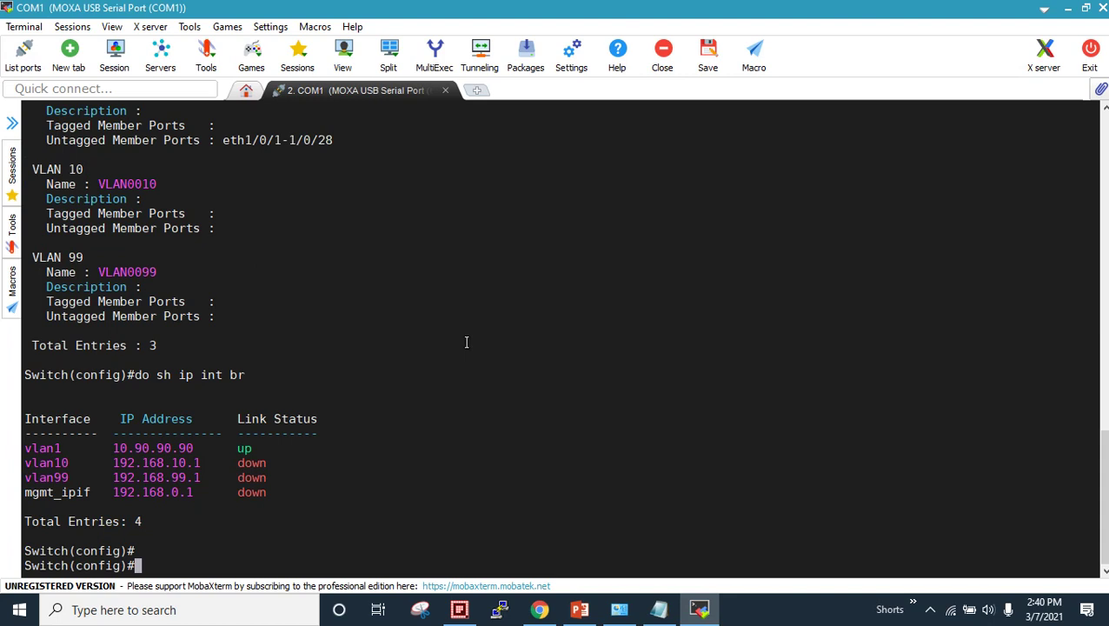
Set Ethernet ports 1/0/1-2 to access mode in VLAN 10 and enable them.
text(inter ether)
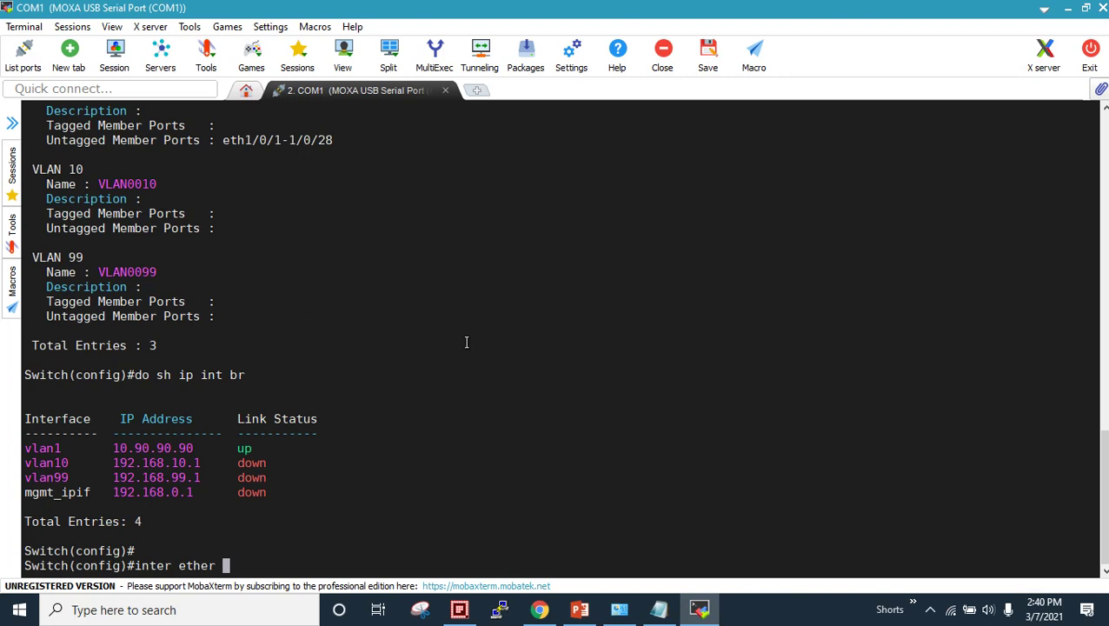
key(BackSpace)
key(BackSpace)
key(BackSpace)
key(BackSpace)
key(BackSpace)
key(BackSpace)
text(range ether 1.0)
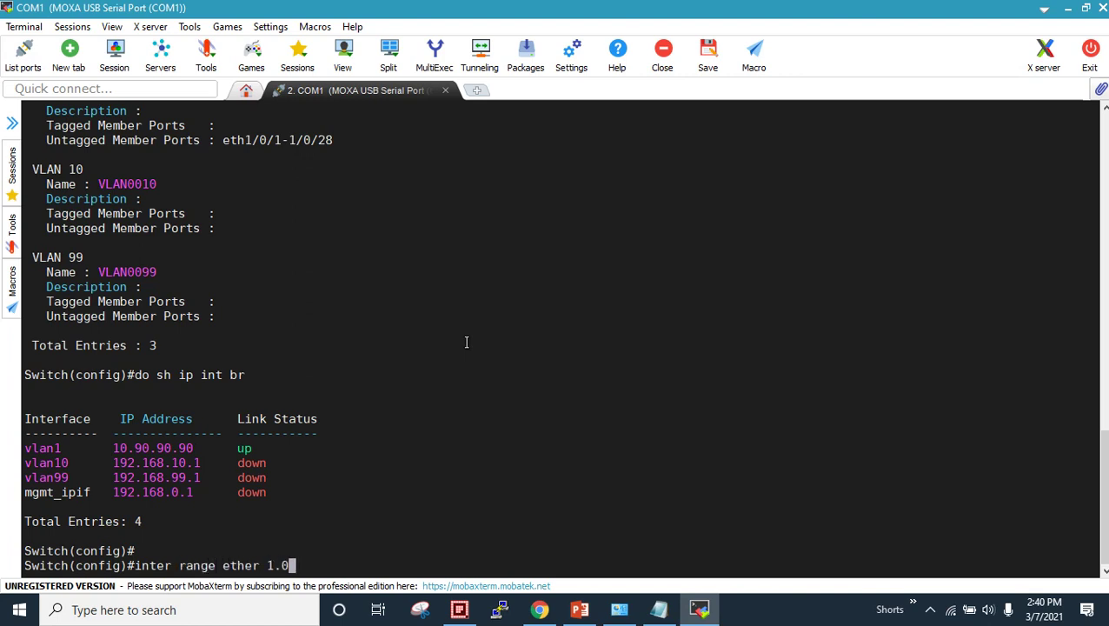
key(BackSpace)
key(BackSpace)
text(/0/1-2)
key(Return)
text(sw mode acc)
key(Return)
text(sw acc vla 10)
key(Return)
text(no sh)
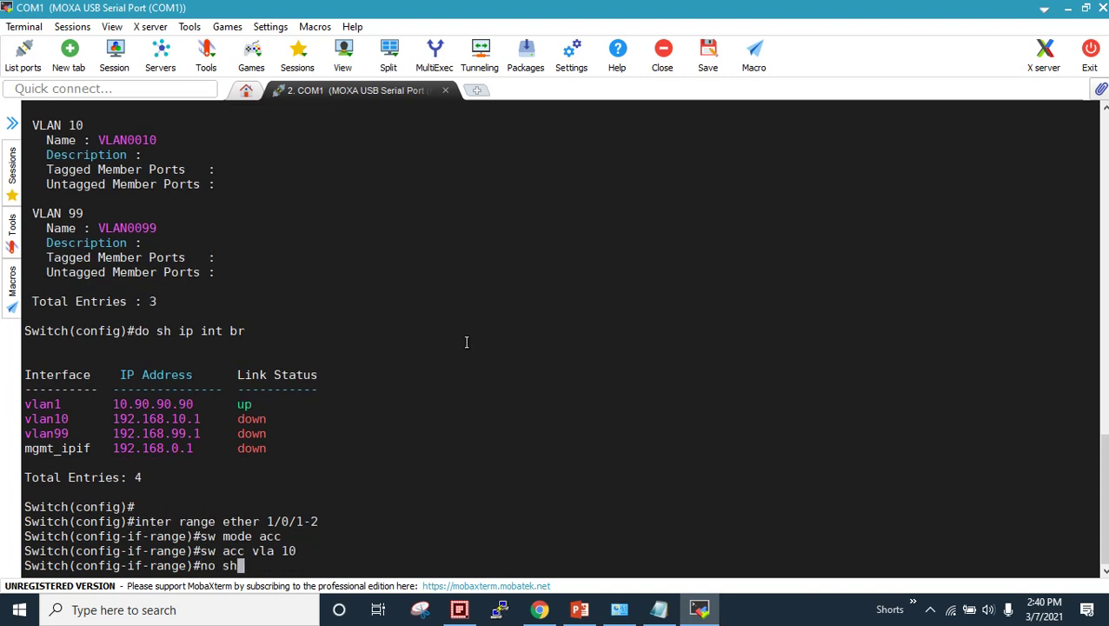
key(Return)
text(exi)
key(Tab)
key(Return)
Set Ethernet port 1/0/3 to access mode in VLAN 99.
text(int v)
key(BackSpace)
text(eth 1/0)
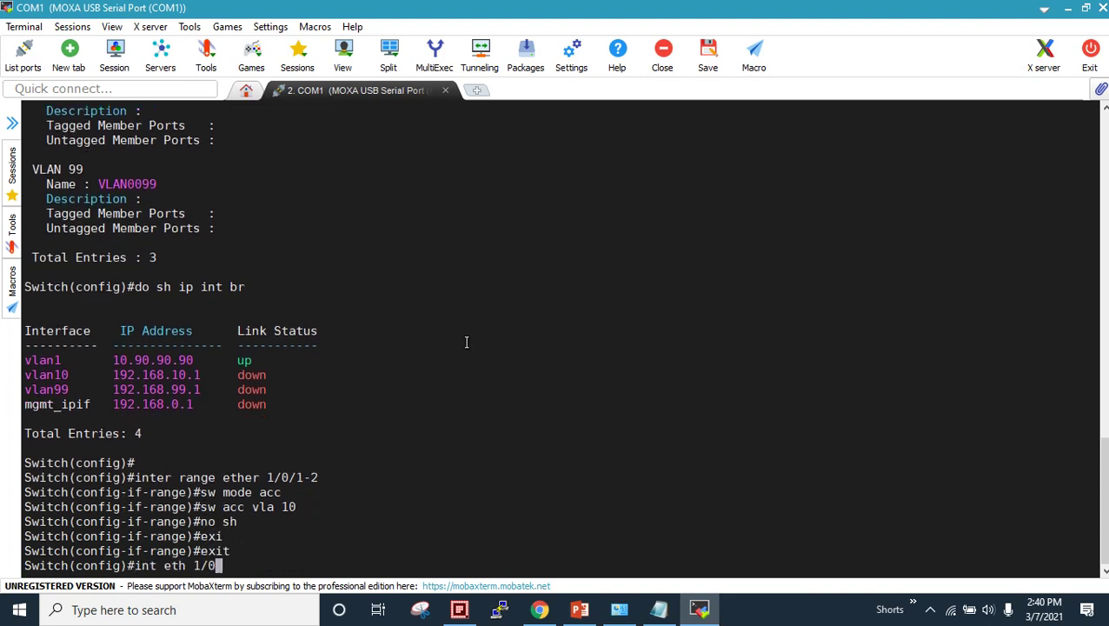
text(/3)
key(Return)
text(s)
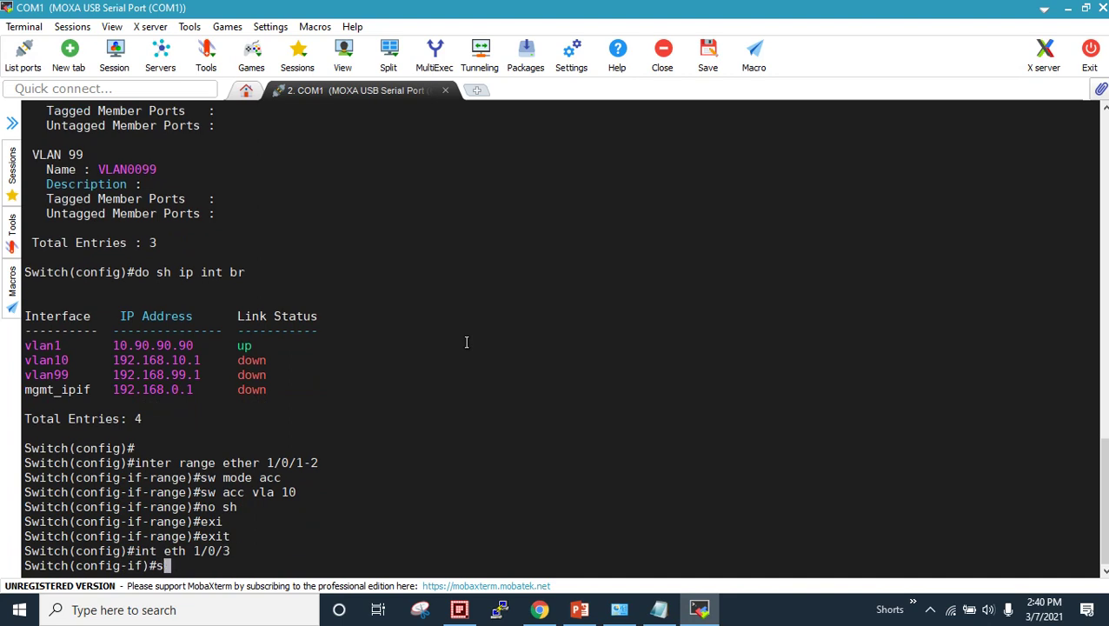
text(w mod acc)
key(Return)
text(sw acc vla 99)
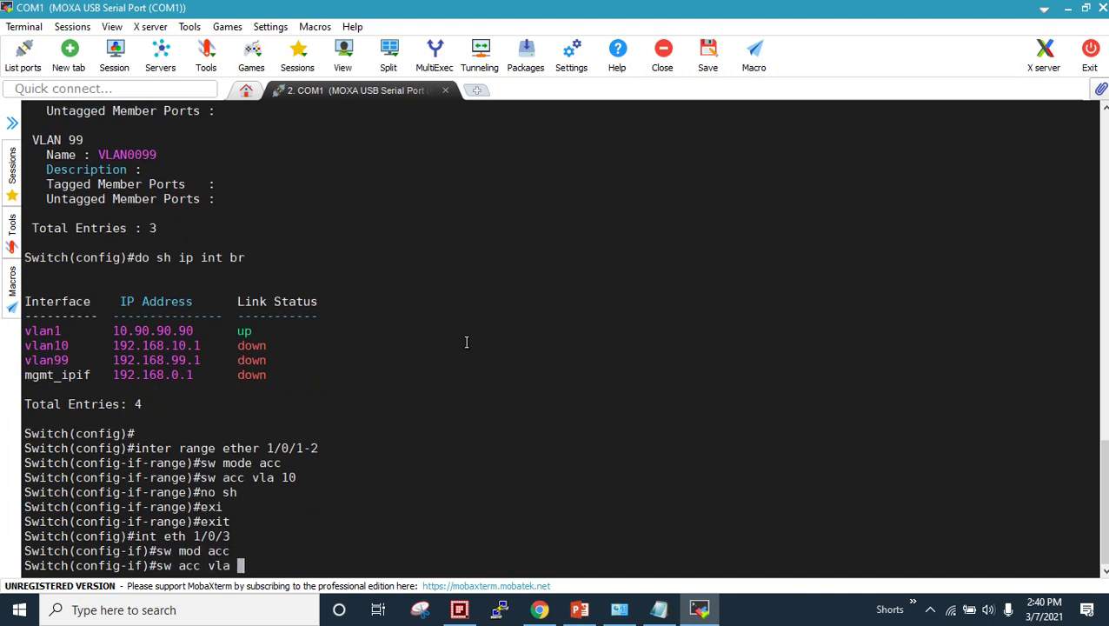
key(Return)
Enable Ethernet port 1/0/3 with no sh and return to global configuration mode.
text(no)
key(BackSpace)
key(BackSpace)
key(BackSpace)
text(no h)
key(Return)
text(no s)
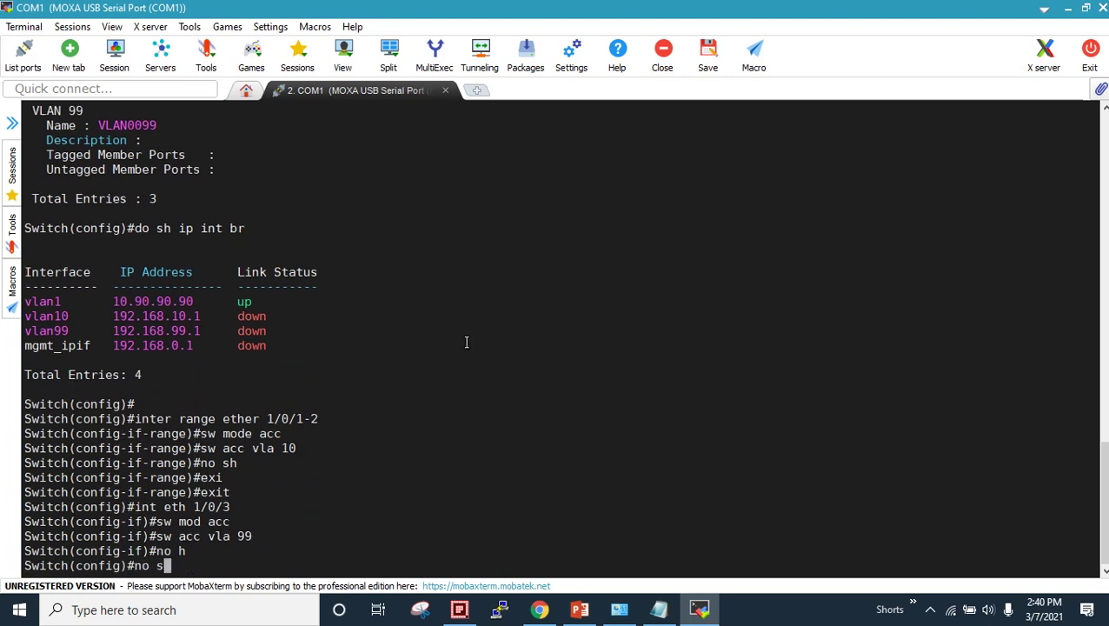
key(BackSpace)
key(BackSpace)
key(BackSpace)
key(BackSpace)
text(int)
key(Up)
key(Up)
key(Up)
key(Up)
key(Return)
text(sh)
key(Return)
text(exi)
key(Tab)
key(Return)
key(Return)
key(Return)
key(Return)
key(Return)
key(Return)
Leave configuration mode and list the VLANs to check the member ports of VLANs 10 and 99.
text(exi)
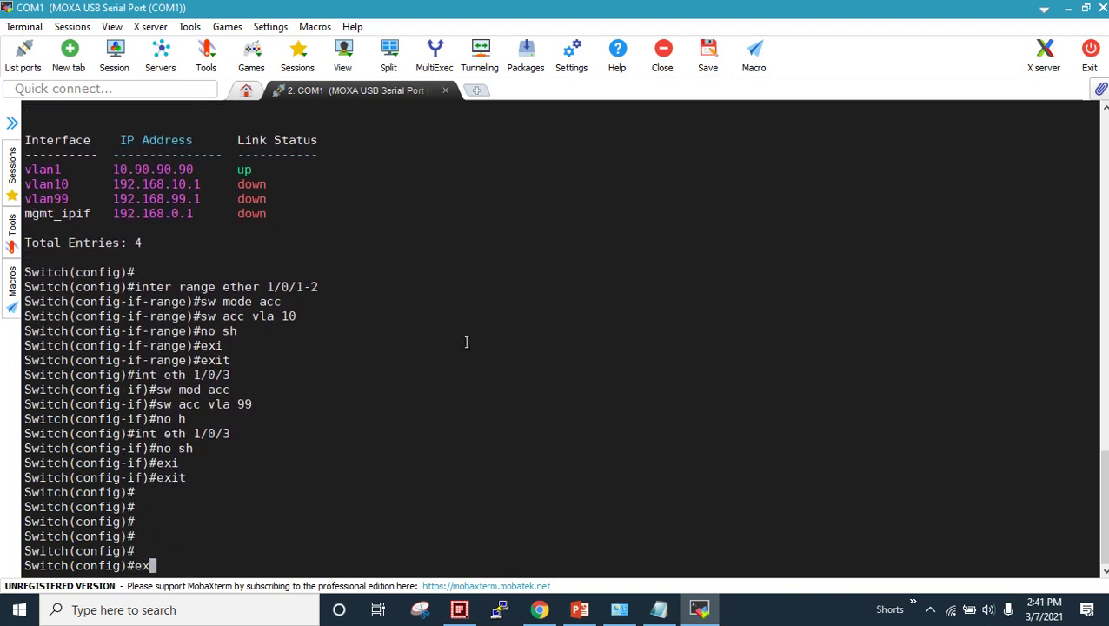
key(Tab)
key(Return)
text(sh i)
key(BackSpace)
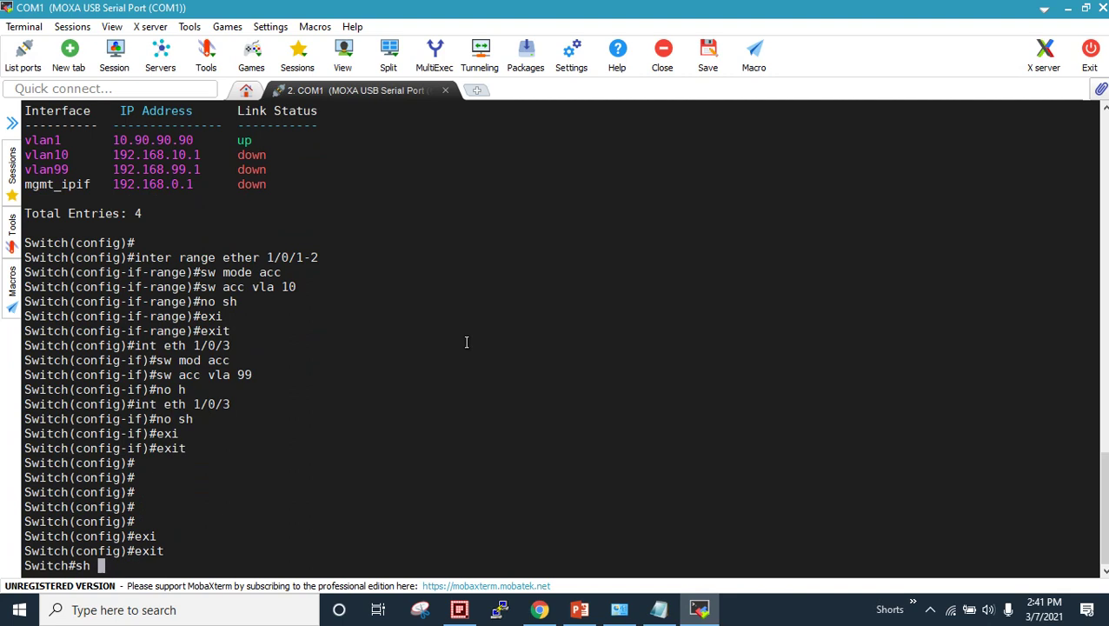
text(vla)
key(Return)
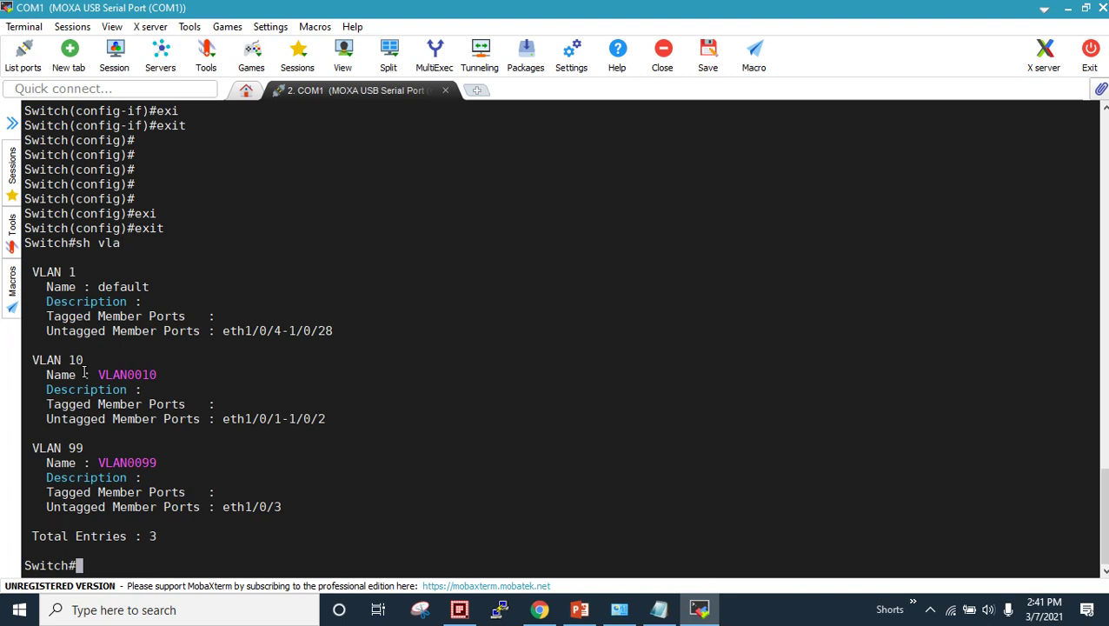
drag(92, 359, 74, 358)
drag(292, 506, 257, 506)
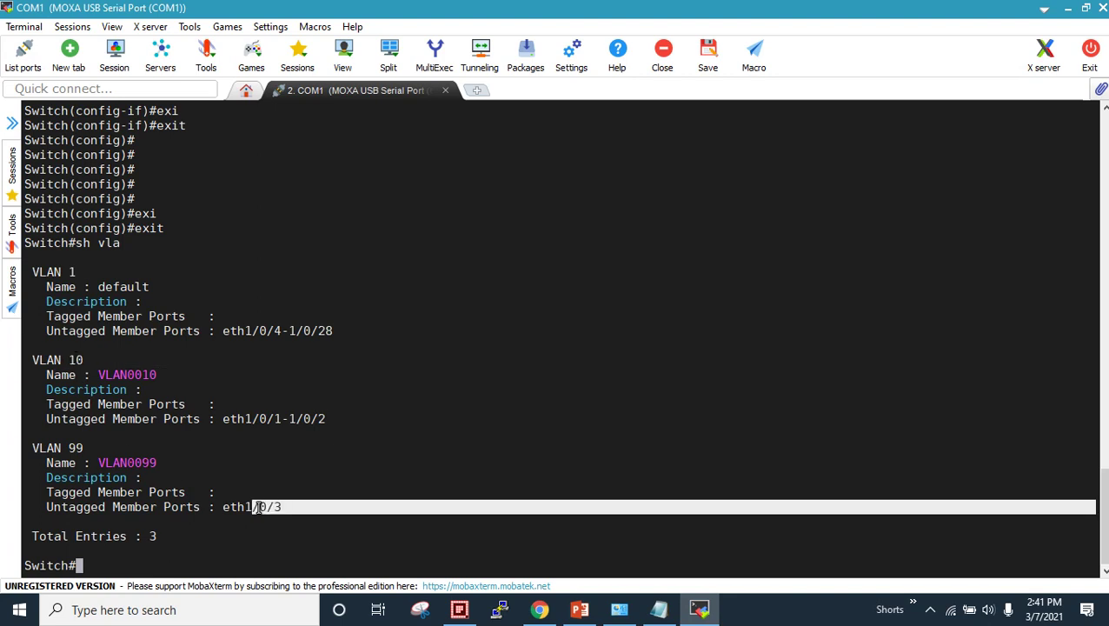
Show the brief IP interface list to check the addresses and link status of the VLAN interfaces.
drag(93, 447, 56, 448)
click(453, 468)
text(sh ip tin r)
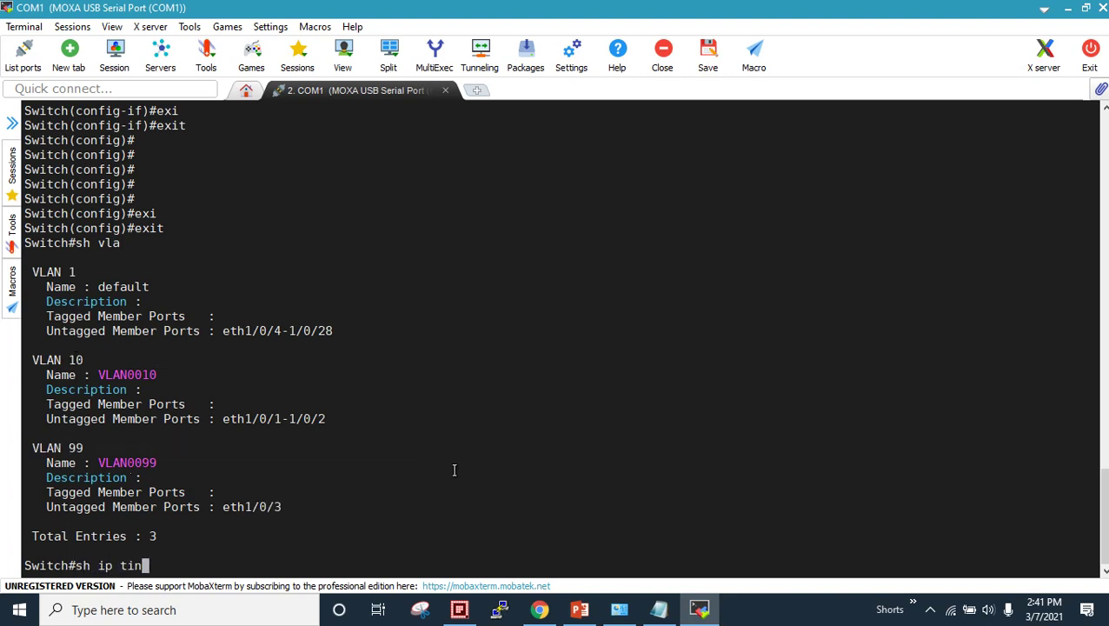
key(BackSpace)
key(BackSpace)
key(BackSpace)
key(BackSpace)
key(BackSpace)
key(BackSpace)
text(i)
key(BackSpace)
text(int r)
key(BackSpace)
text(br)
key(Return)
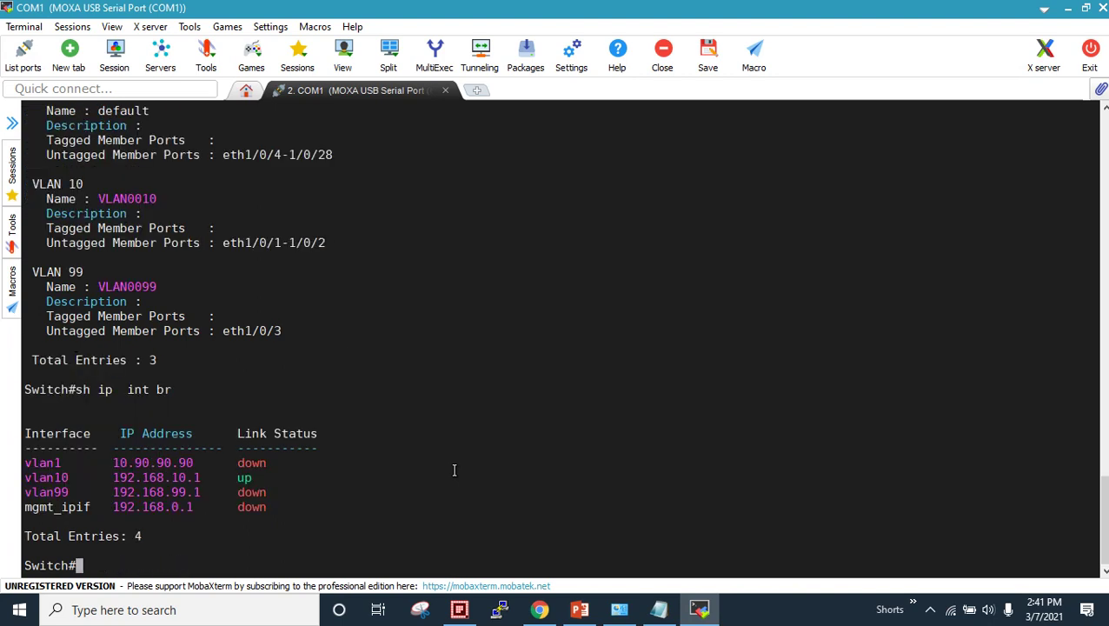
Check the IP addresses of vlan10 and vlan99, and switch to PowerPoint to view the RIP Routing topology slide.
drag(165, 477, 200, 478)
click(280, 482)
drag(173, 492, 187, 493)
click(180, 491)
click(578, 609)
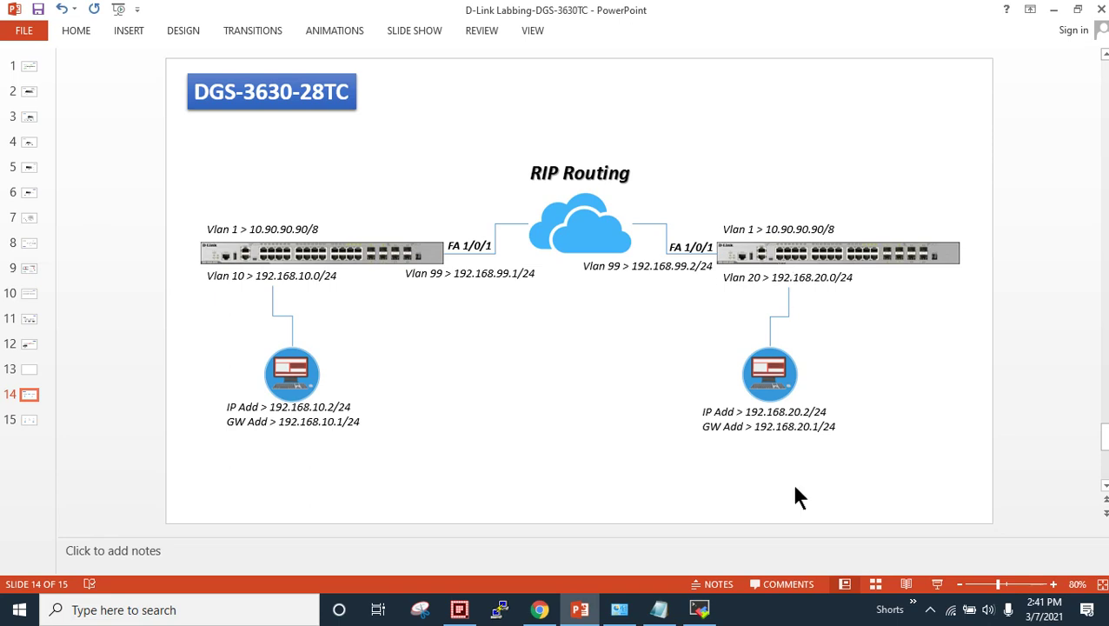
Switch to MobaXterm and enter privileged mode on the second switch with enable.
click(700, 609)
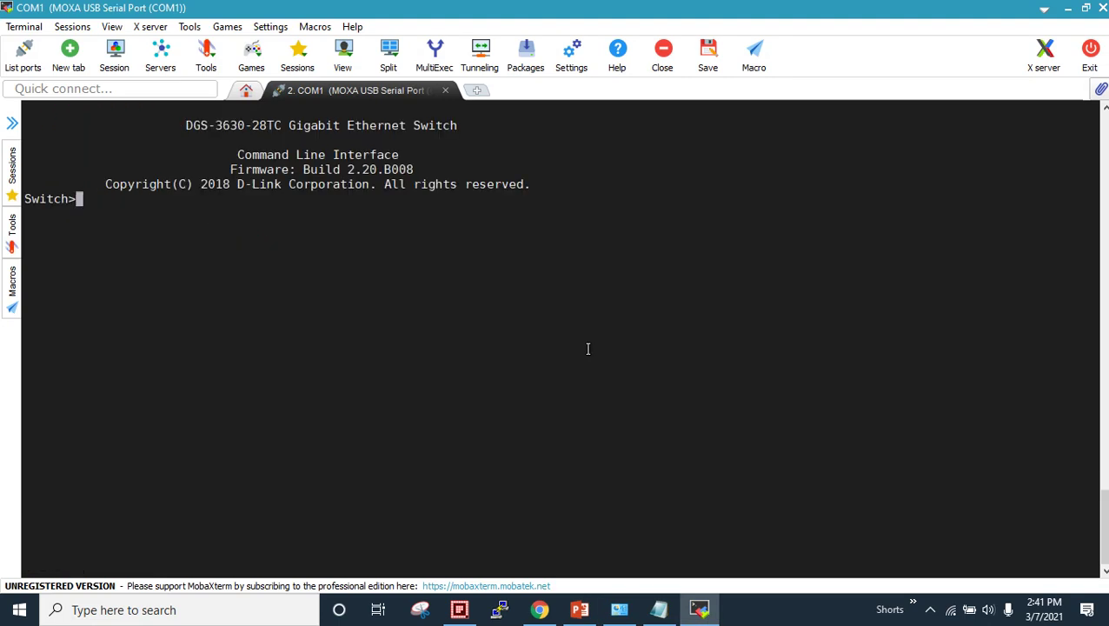
text(en)
key(Tab)
key(Return)
List the VLANs on the second switch to check its existing member ports.
text(sh)
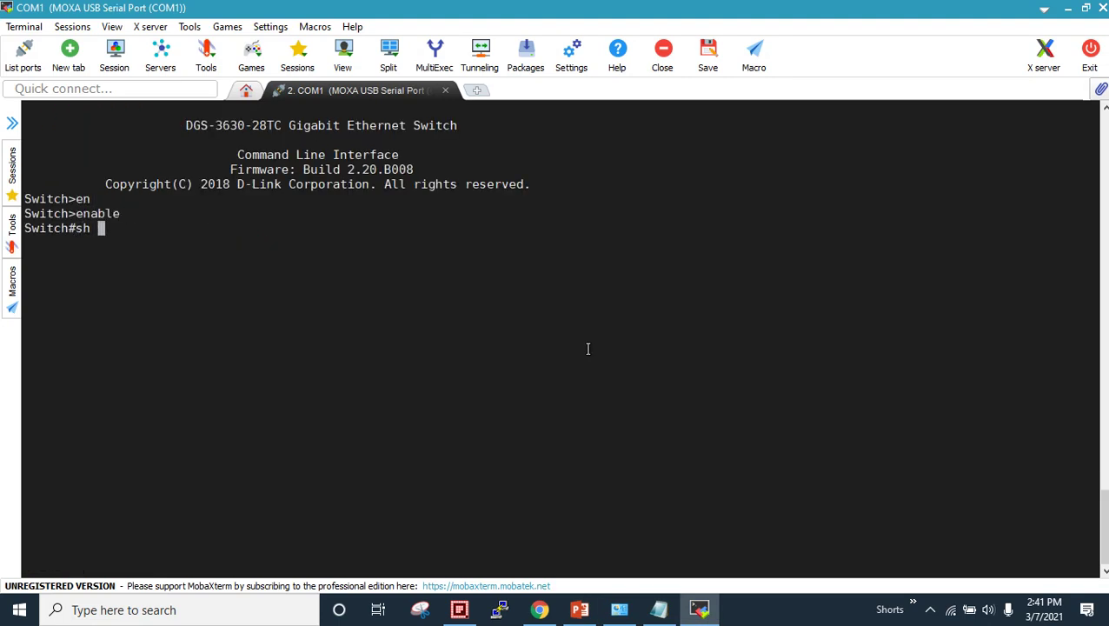
key(BackSpace)
key(BackSpace)
key(BackSpace)
text(sh)
key(BackSpace)
key(BackSpace)
key(BackSpace)
text(sh vla)
key(Return)
Show the second switch's brief IP interface list to check its current addresses.
text(sh ip int)
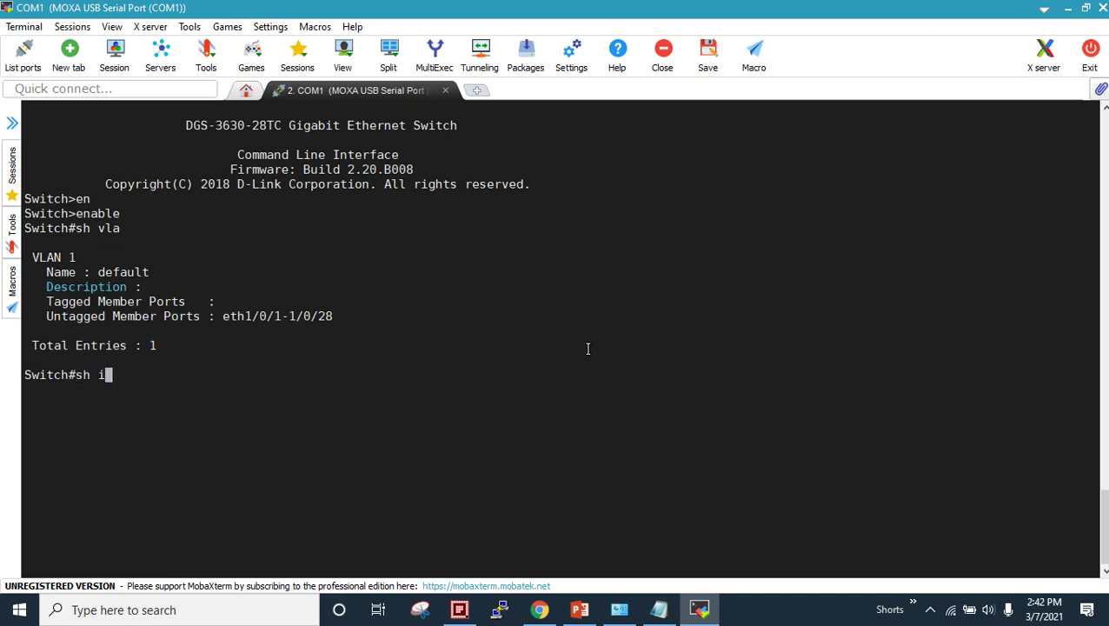
key(BackSpace)
key(BackSpace)
key(BackSpace)
key(BackSpace)
text(itn br)
key(BackSpace)
key(BackSpace)
key(BackSpace)
key(BackSpace)
key(BackSpace)
text(nt br)
key(Return)
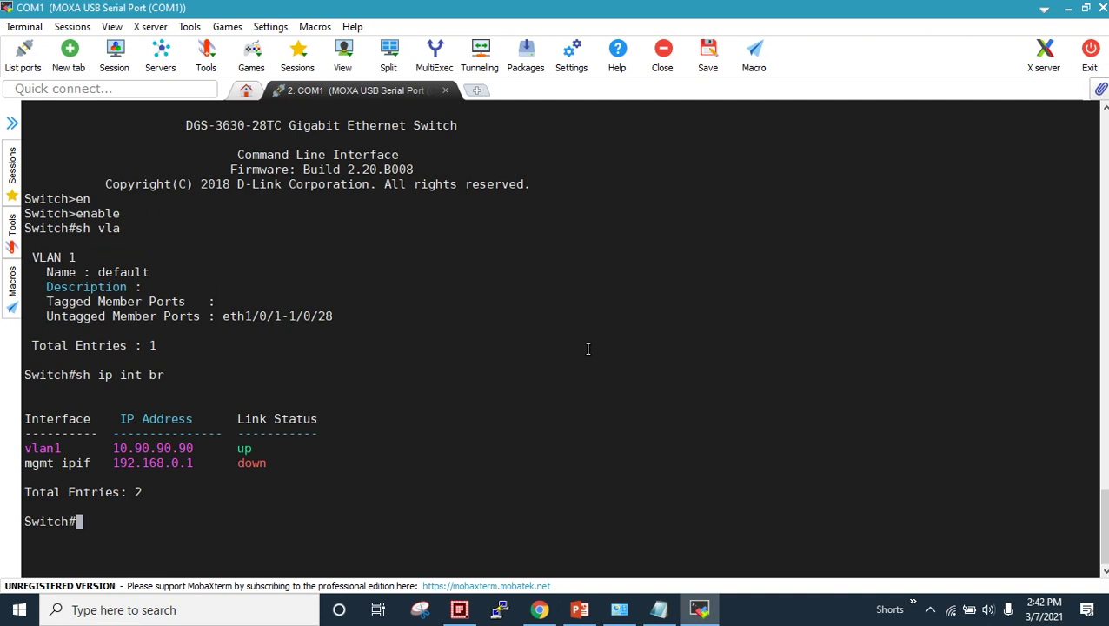
Enter global configuration mode with conf t and create VLAN 20.
key(Return)
key(Return)
key(Return)
text(cofn t)
key(Return)
text(conf t)
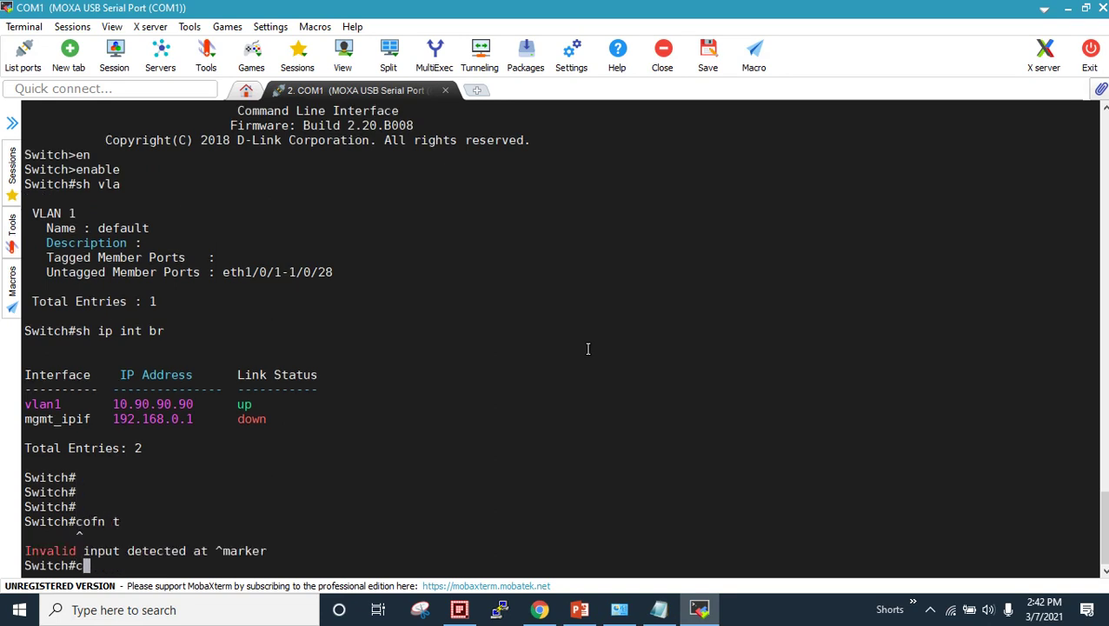
key(Return)
text(vla )
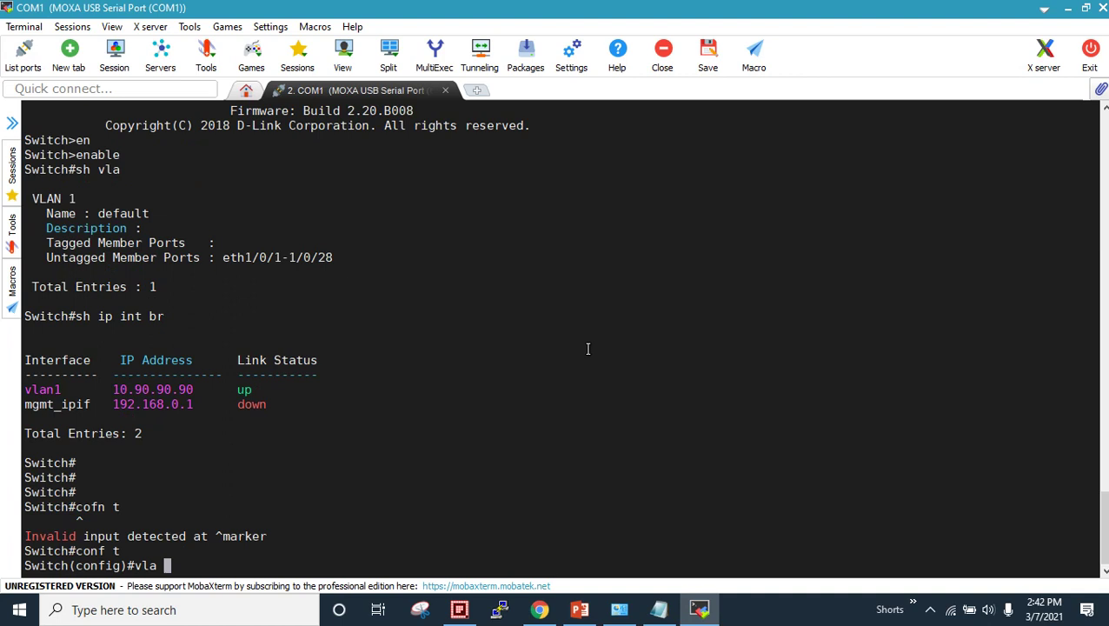
text(20)
key(Return)
text(ip add 192.168.20.1 255.255.25)
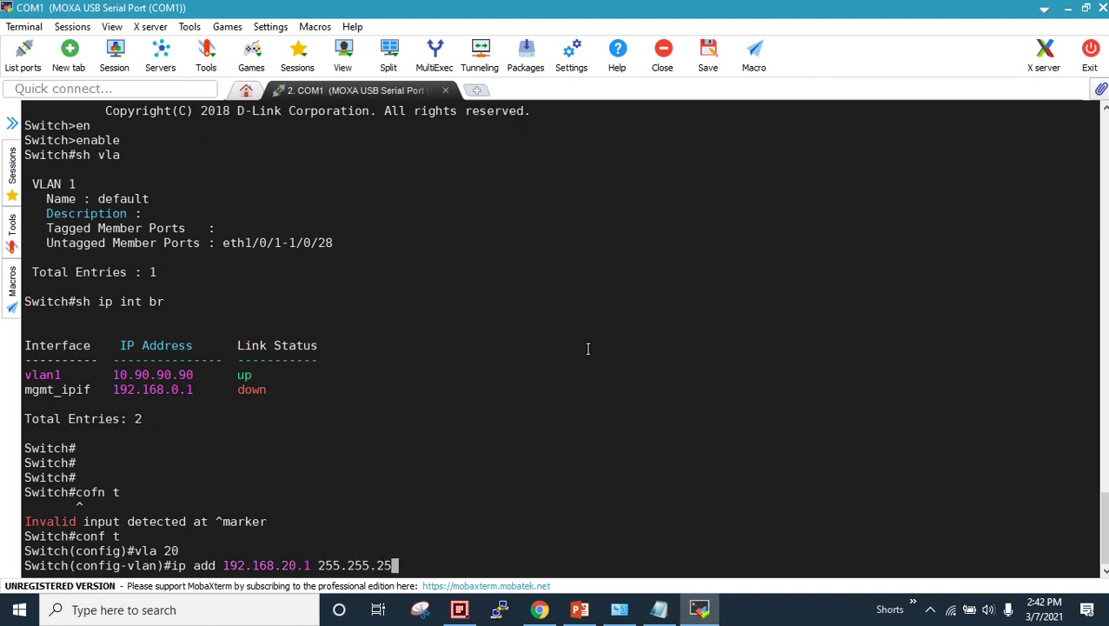
key(BackSpace)
key(BackSpace)
key(BackSpace)
key(BackSpace)
key(BackSpace)
key(BackSpace)
key(BackSpace)
key(BackSpace)
key(BackSpace)
key(BackSpace)
key(BackSpace)
key(BackSpace)
key(BackSpace)
key(BackSpace)
key(BackSpace)
key(BackSpace)
key(BackSpace)
key(BackSpace)
key(BackSpace)
key(BackSpace)
Leave VLAN 20's configuration, create VLAN 99 and return to global configuration mode.
text(exi)
key(Tab)
key(Return)
text(vla 99)
key(Return)
text(exit)
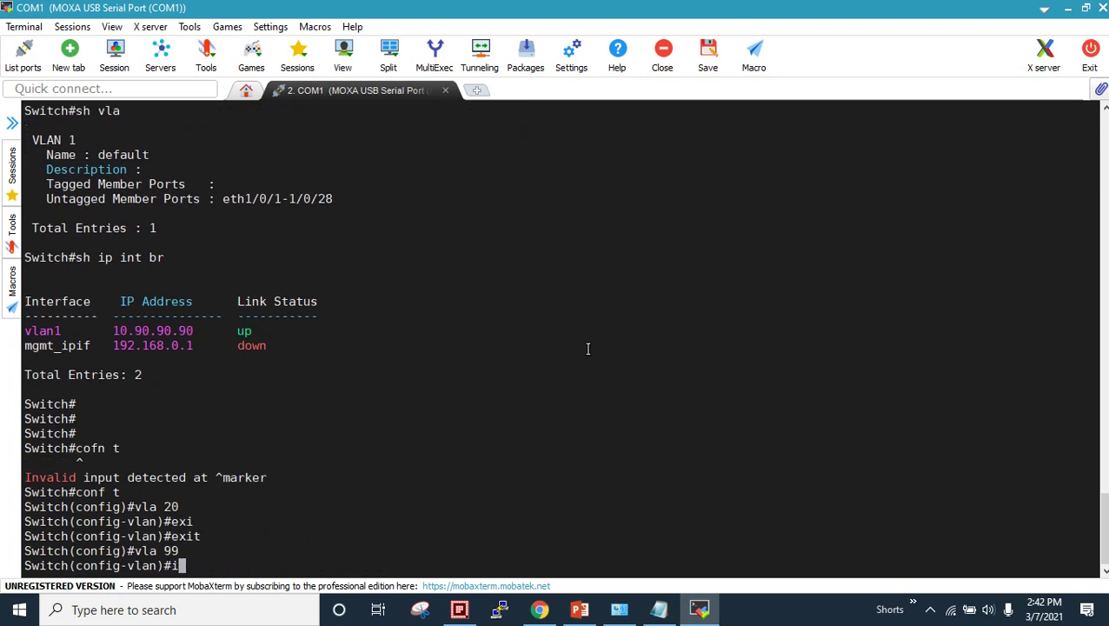
key(Return)
Assign 192.168.20.1 255.255.255.0 to the VLAN 20 interface, enable it with no sh and exit the interface.
text(int vl)
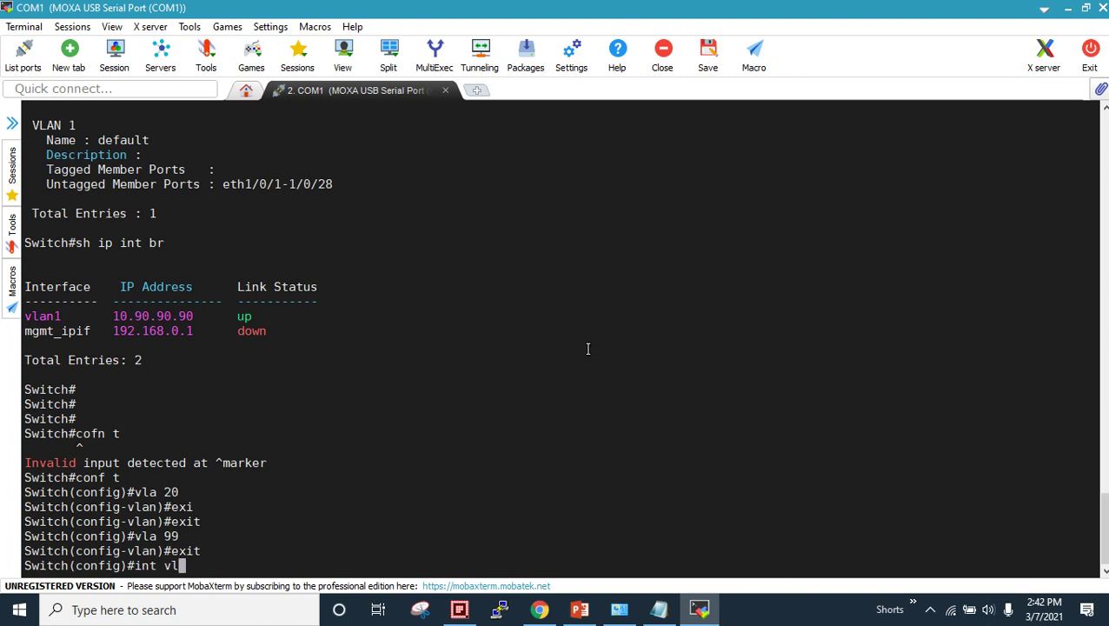
text(a 20)
key(Return)
text(ip a)
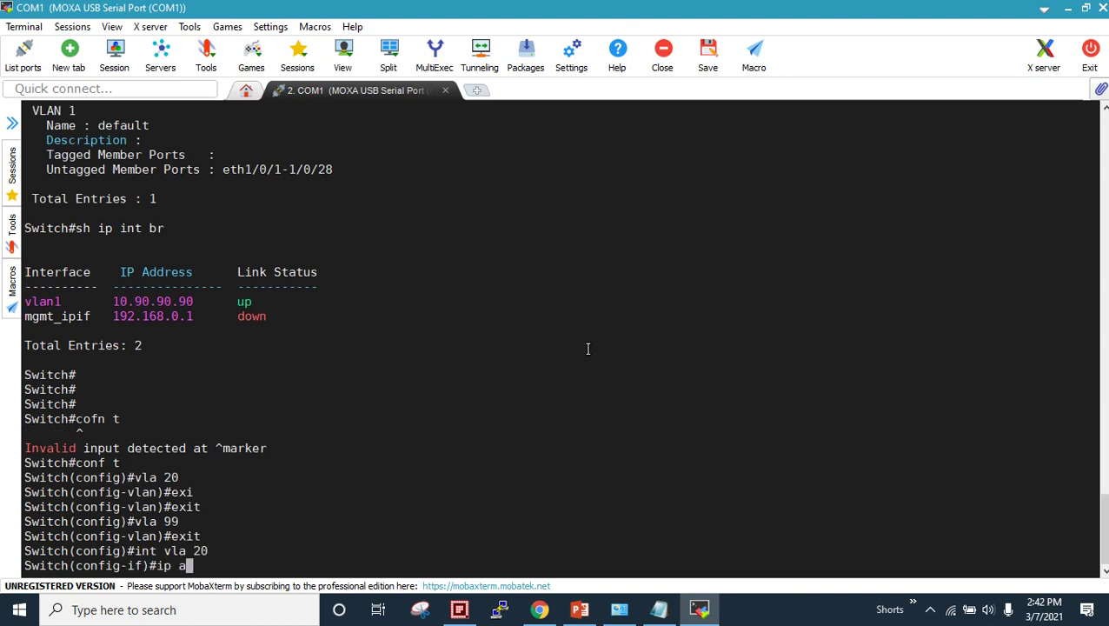
text(dd 192.168.20.1 )
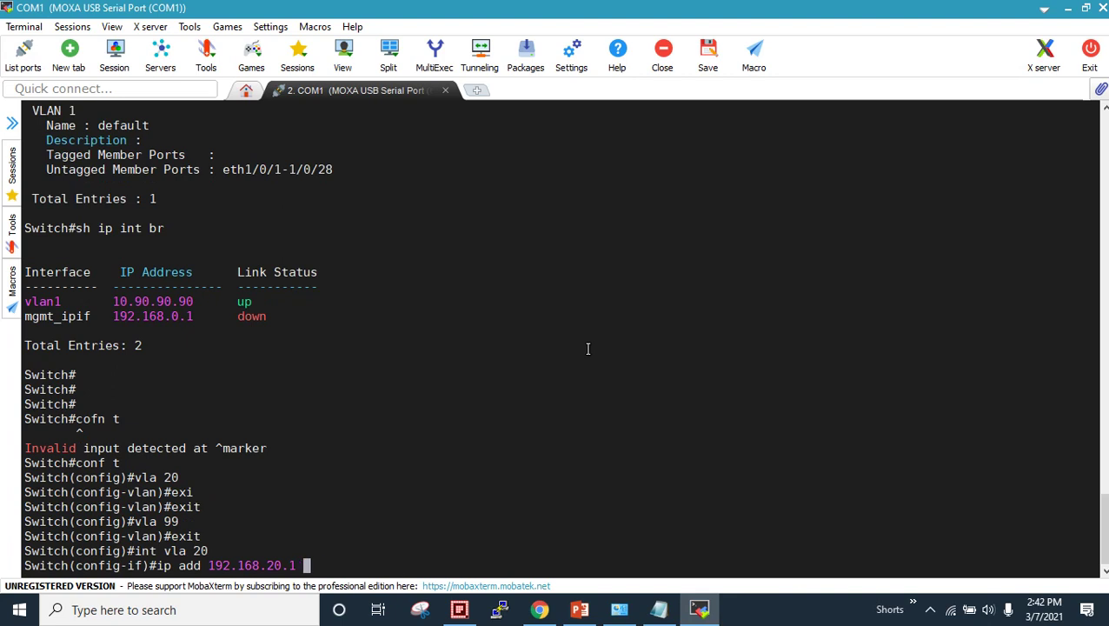
text(255.255.255.0)
key(Return)
text(no sh)
key(Return)
text(exit)
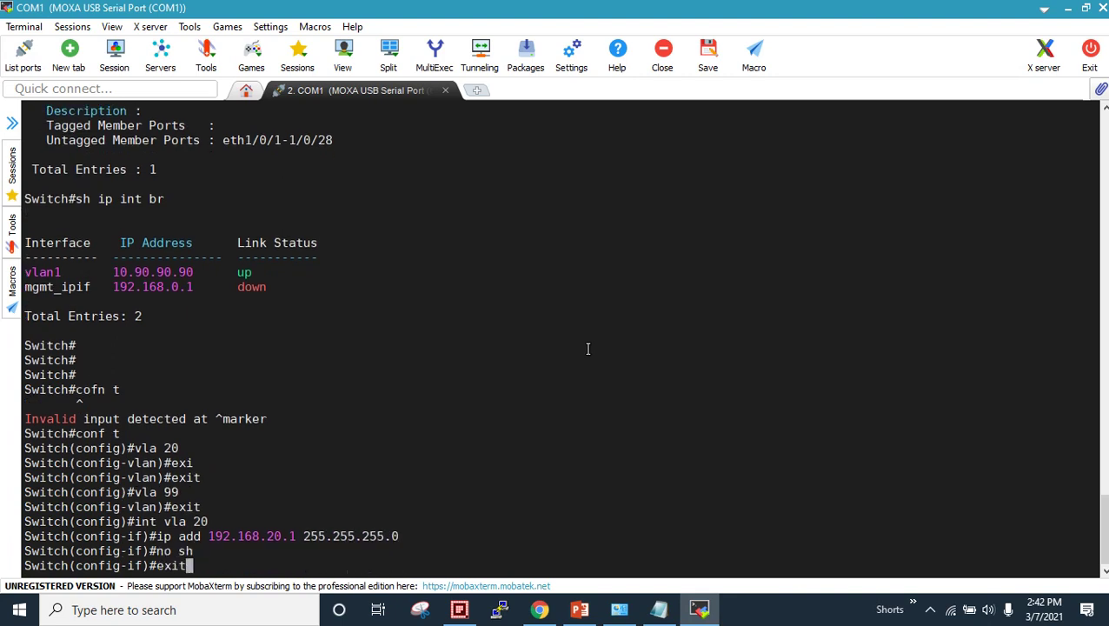
key(Return)
Assign 192.168.99.2 255.255.255.0 to the VLAN 99 interface, enable it with no sh and exit the interface.
text(int vla 99)
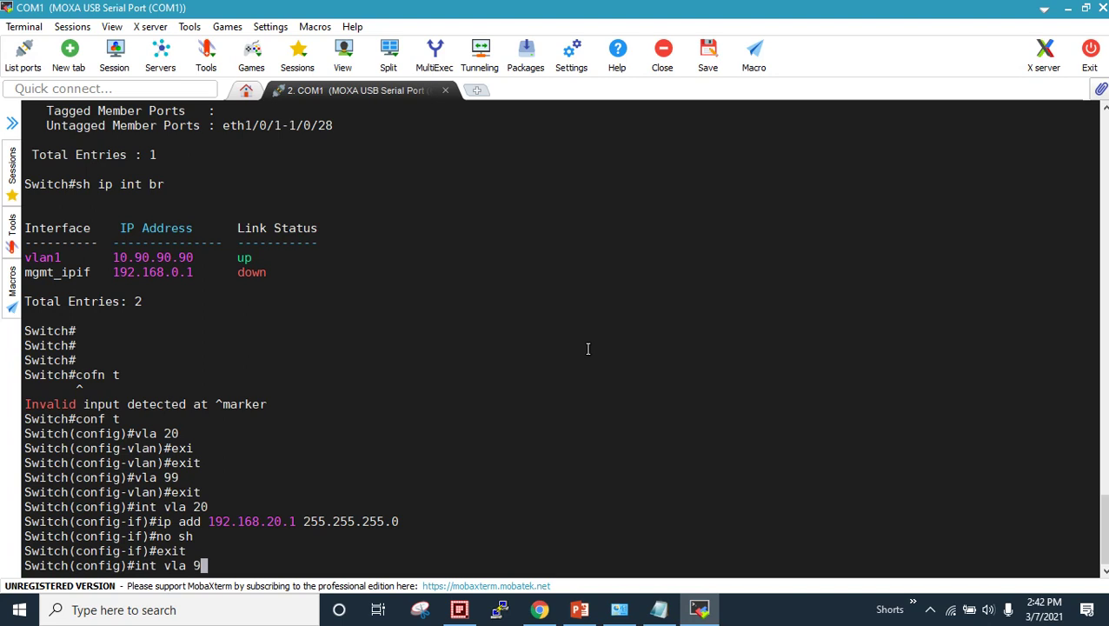
key(Return)
text(ip add 192)
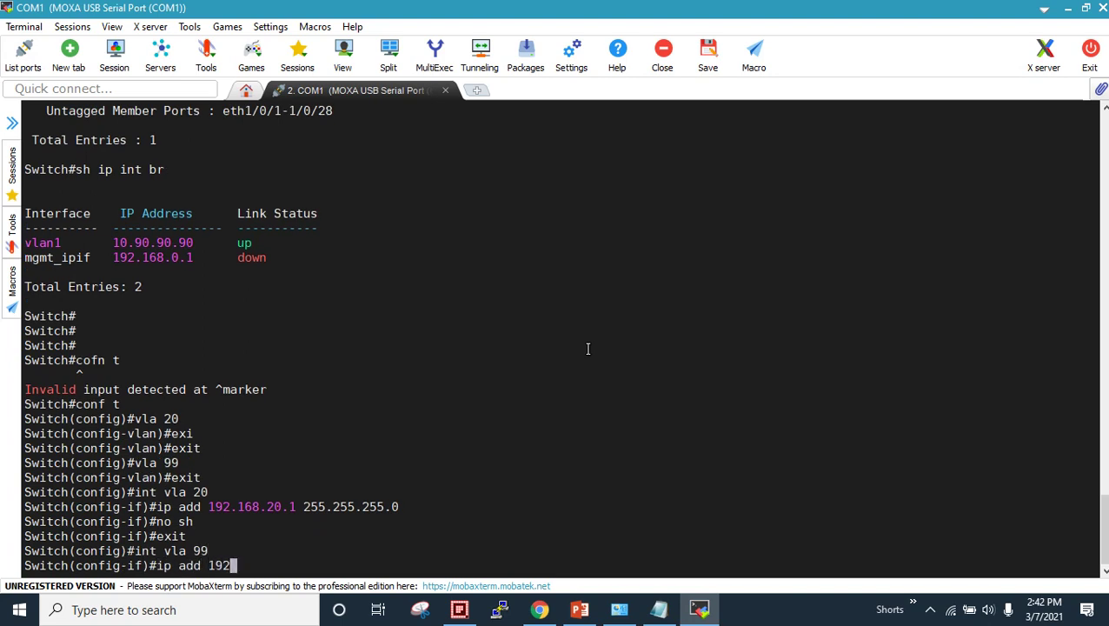
text(.168.99.1)
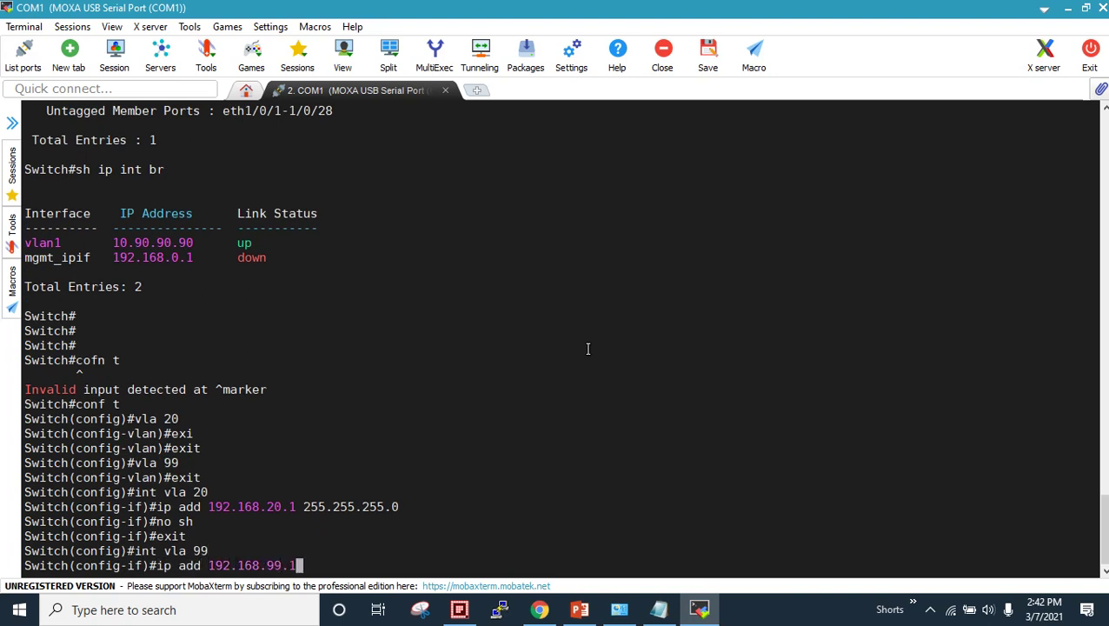
text( 255.255.255.0)
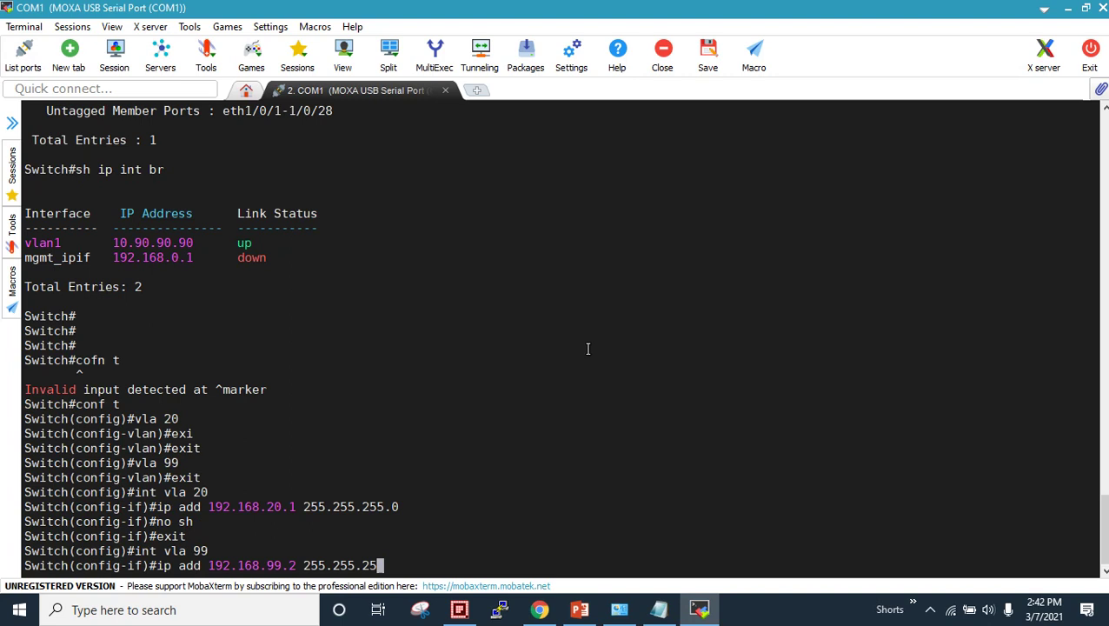
key(Return)
text(no sh)
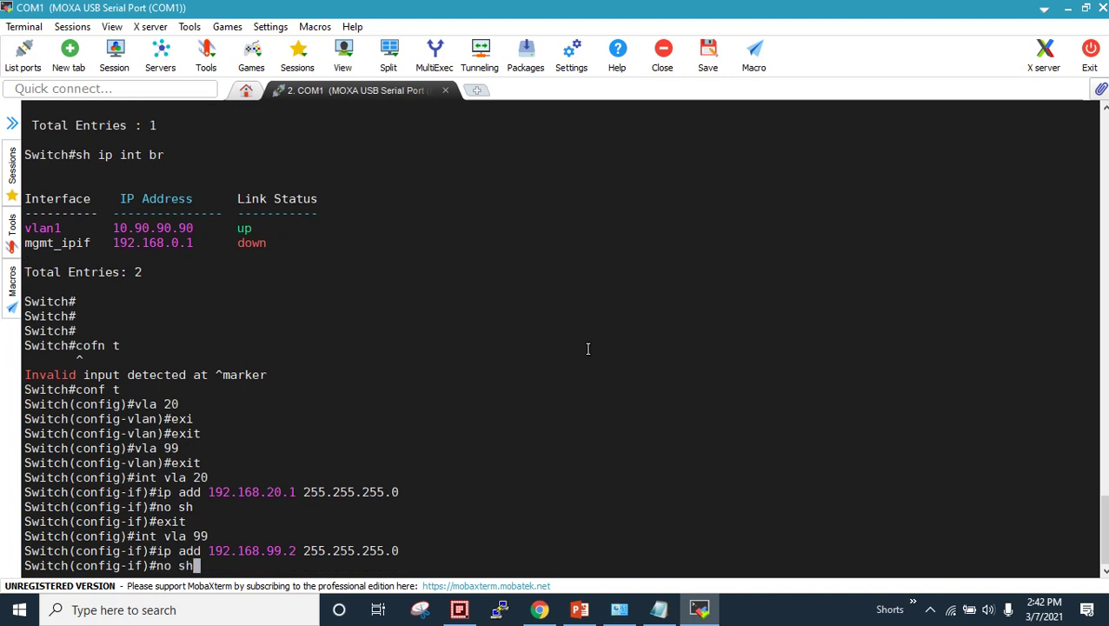
key(Return)
text(exi)
key(Return)
text(exit)
key(Return)
key(Return)
key(Return)
Set Ethernet ports 1/0/1-2 to access mode in VLAN 20, enable them and exit the port range.
text(int)
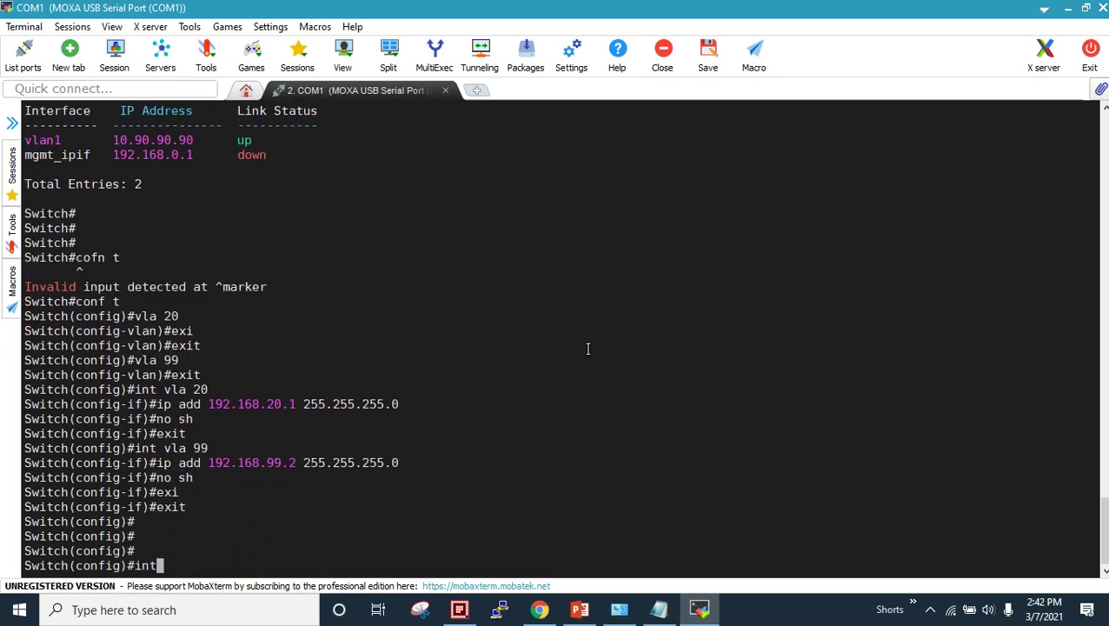
text(er range ether 1/0/)
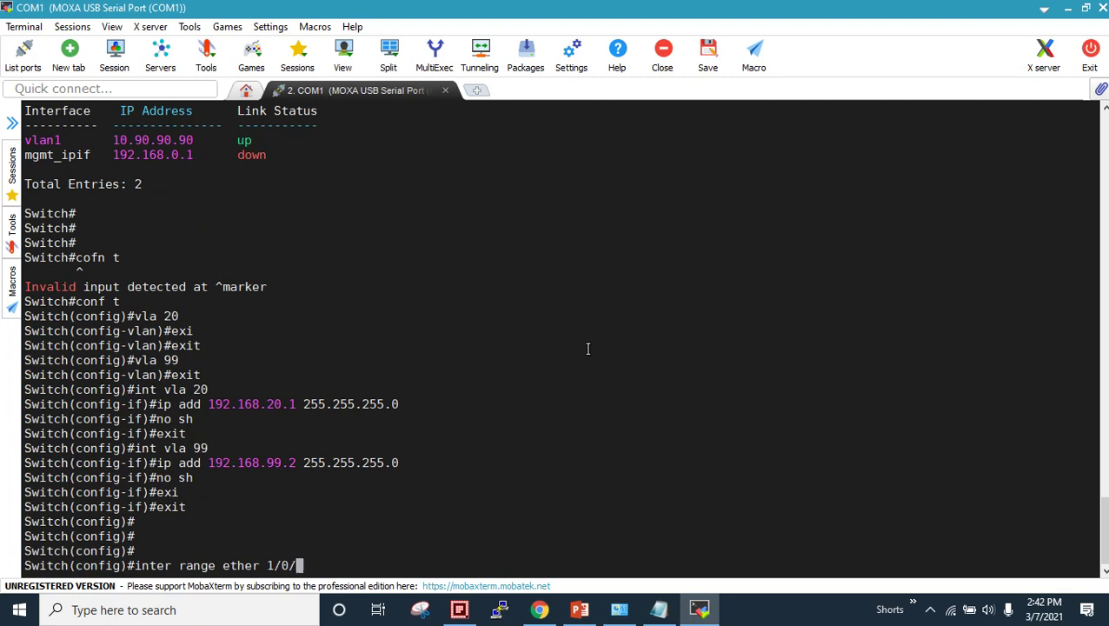
text(1-2)
key(Return)
text(s)
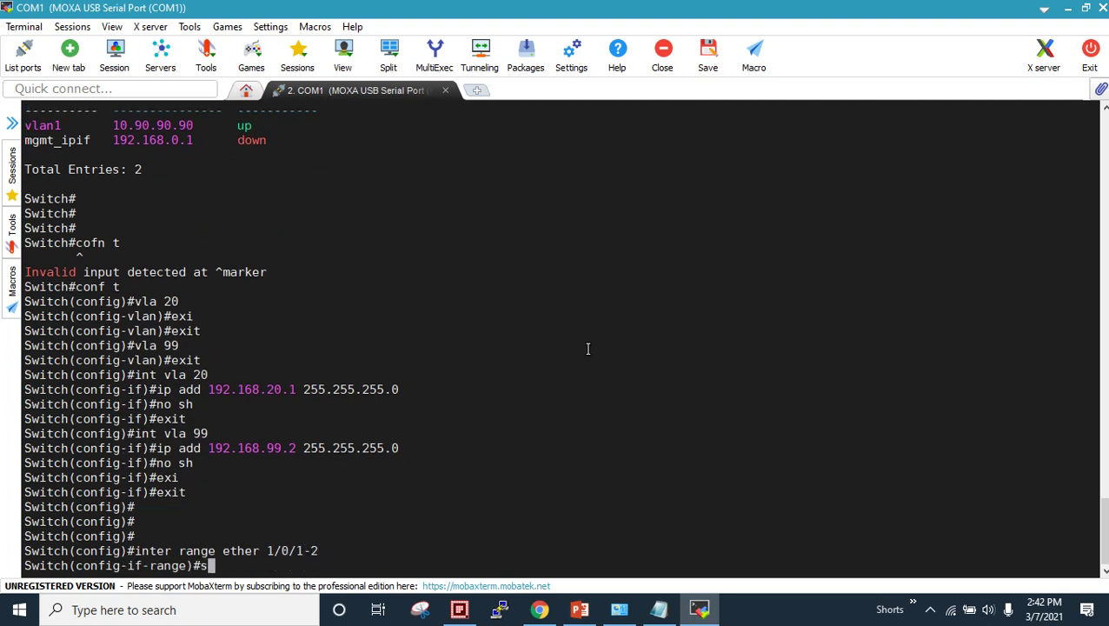
text(w mode acc)
key(Return)
text(sw a)
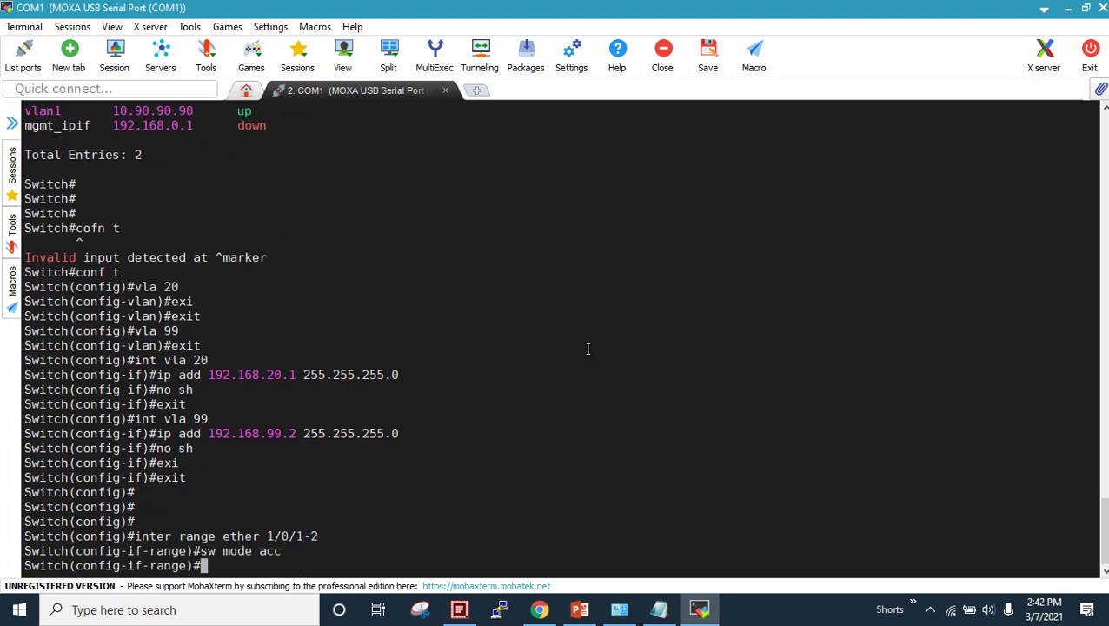
text(cc vla 20)
key(Return)
text(no sh)
key(Return)
text(exit)
key(Return)
Set Ethernet port 1/0/3 to access mode in VLAN 99.
text(int vla)
key(BackSpace)
key(BackSpace)
key(BackSpace)
key(BackSpace)
text(eth 1/0/3)
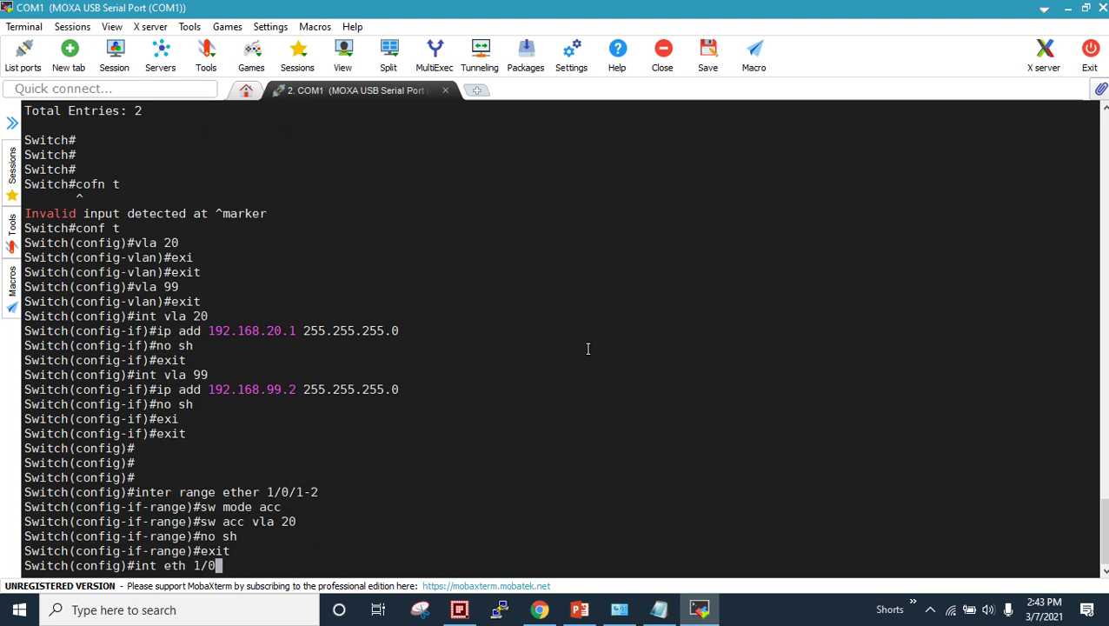
key(Return)
text(sw mode acc)
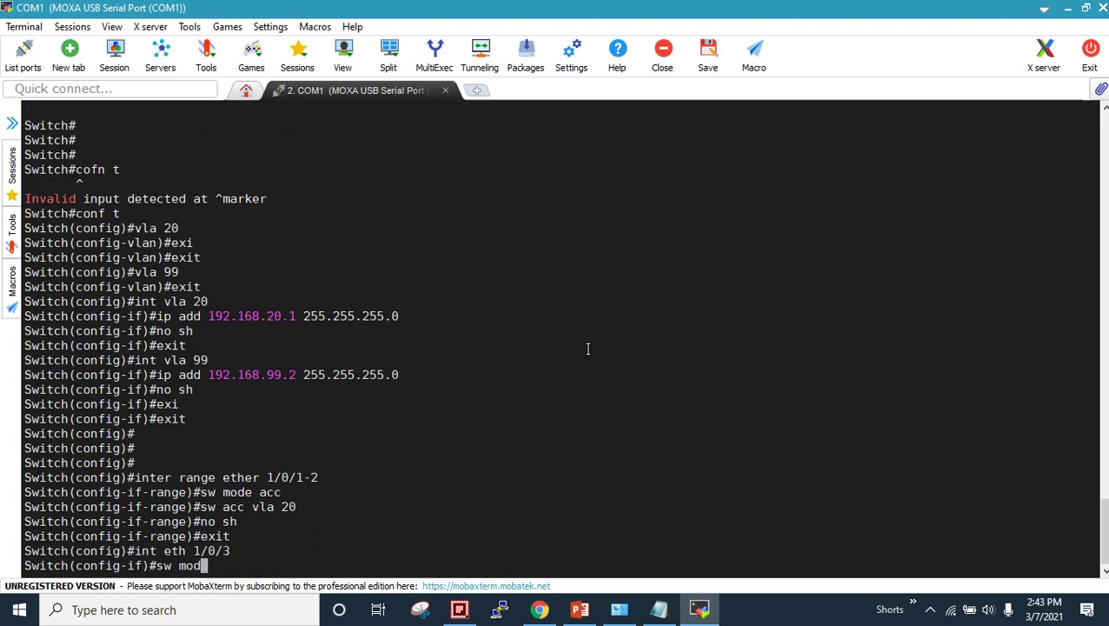
key(Return)
text(sw acc v)
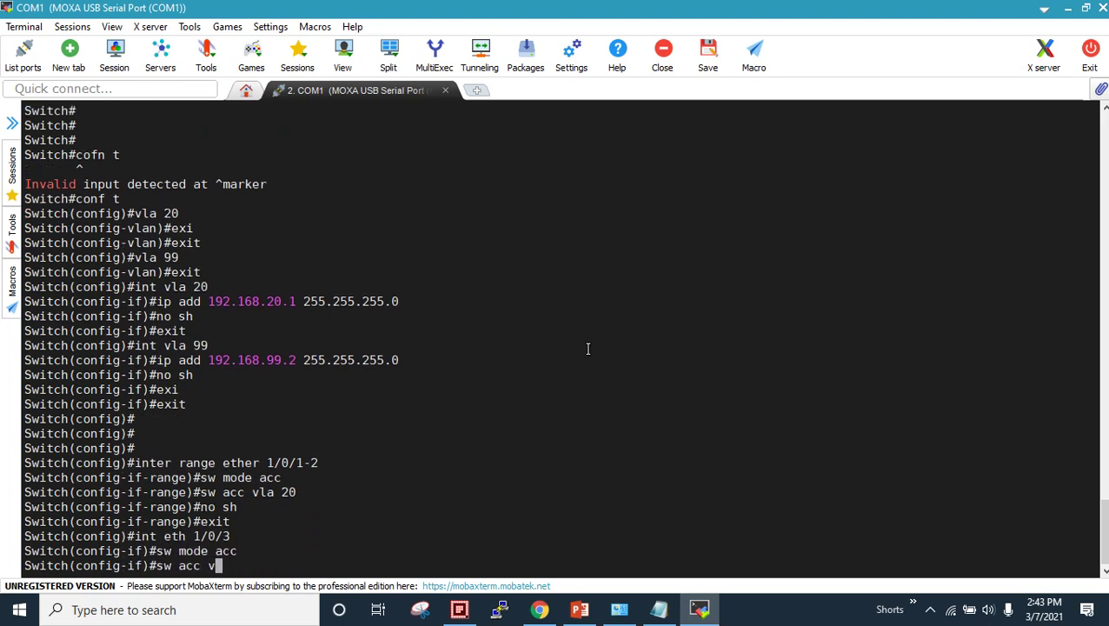
text(la 99)
key(Return)
Enable Ethernet port 1/0/3 with no sh and return to global configuration mode.
text(nno sh)
key(BackSpace)
key(BackSpace)
key(BackSpace)
key(BackSpace)
key(BackSpace)
text(o sh)
key(Return)
text(exit)
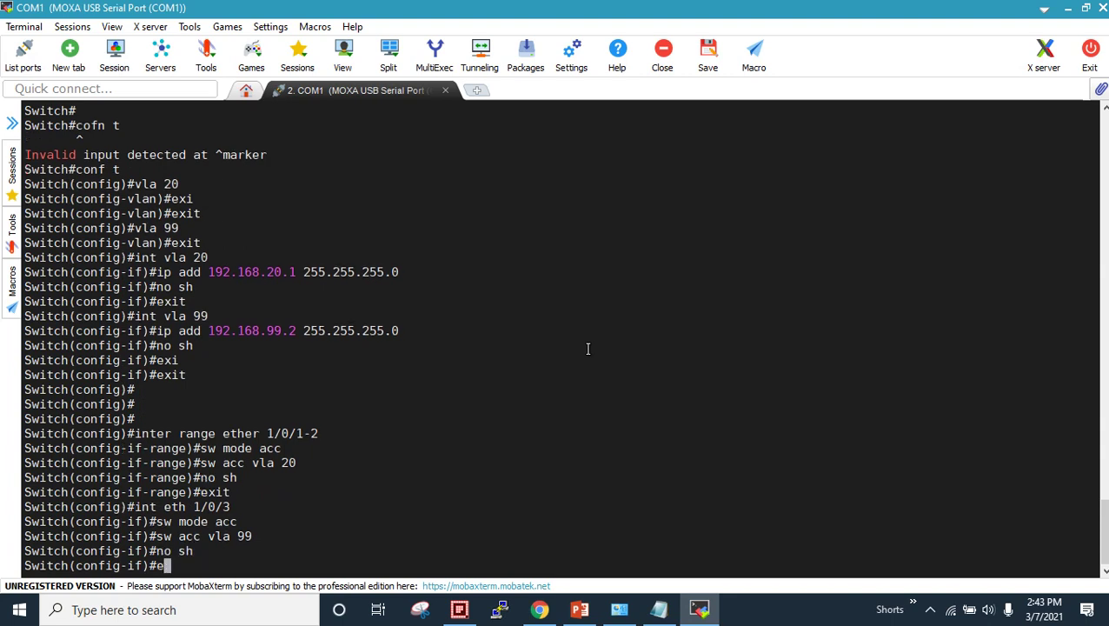
key(Return)
key(Return)
key(Return)
key(Return)
Leave configuration mode and list the VLANs to check the member ports of VLANs 20 and 99.
text(exi)
key(Return)
text(exit)
key(Return)
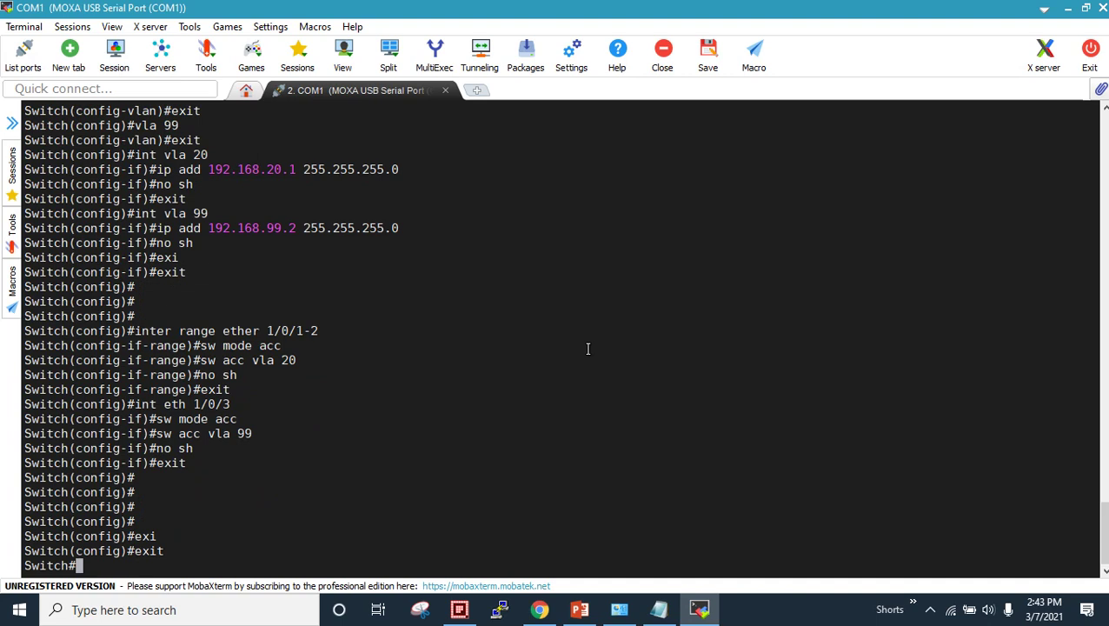
key(Return)
key(Return)
key(Return)
text(sh vla)
key(Return)
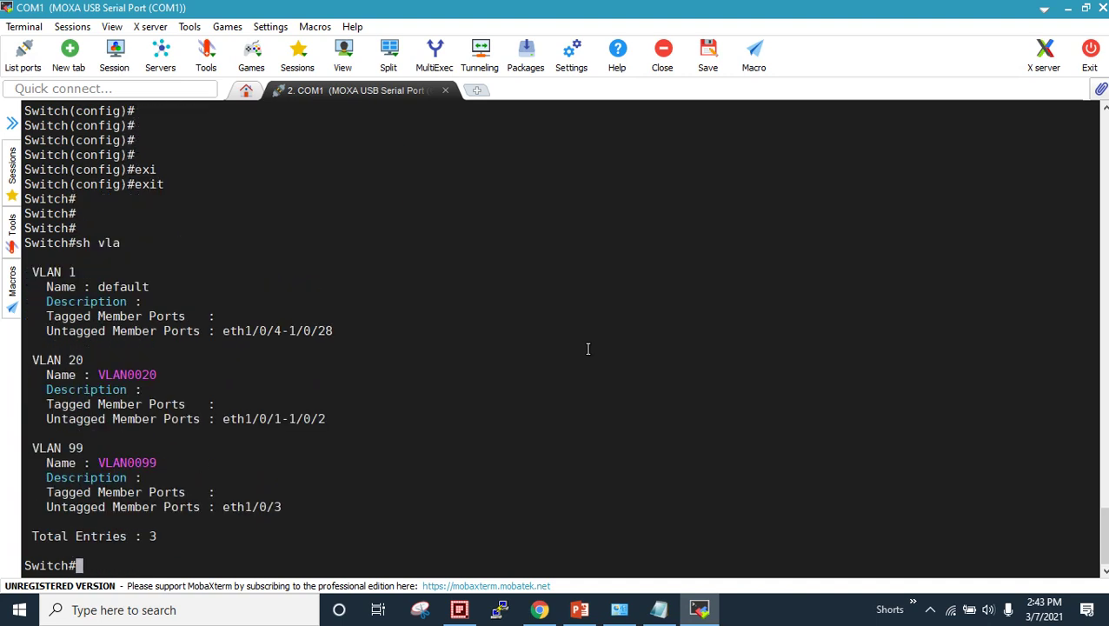
List the IP interfaces in brief to check the addresses and link status of VLANs 20 and 99.
key(Return)
key(Return)
text(sh ip )
text(tin)
key(BackSpace)
key(BackSpace)
key(BackSpace)
text(int rb)
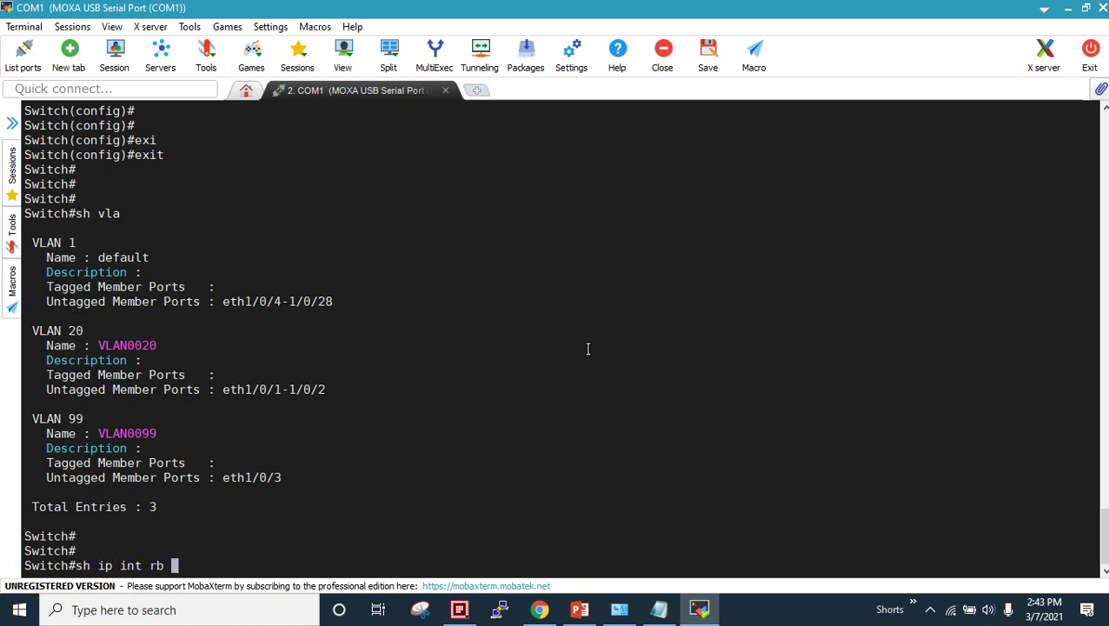
key(Tab)
key(BackSpace)
key(BackSpace)
text(br)
key(Tab)
key(Return)
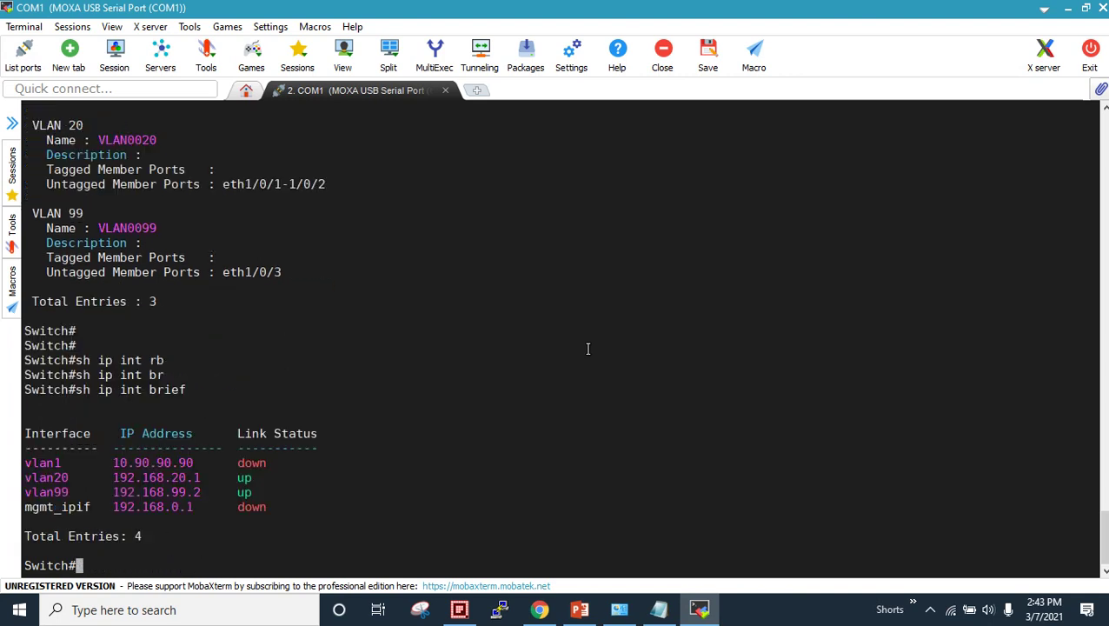
key(Return)
key(Return)
key(Return)
key(Return)
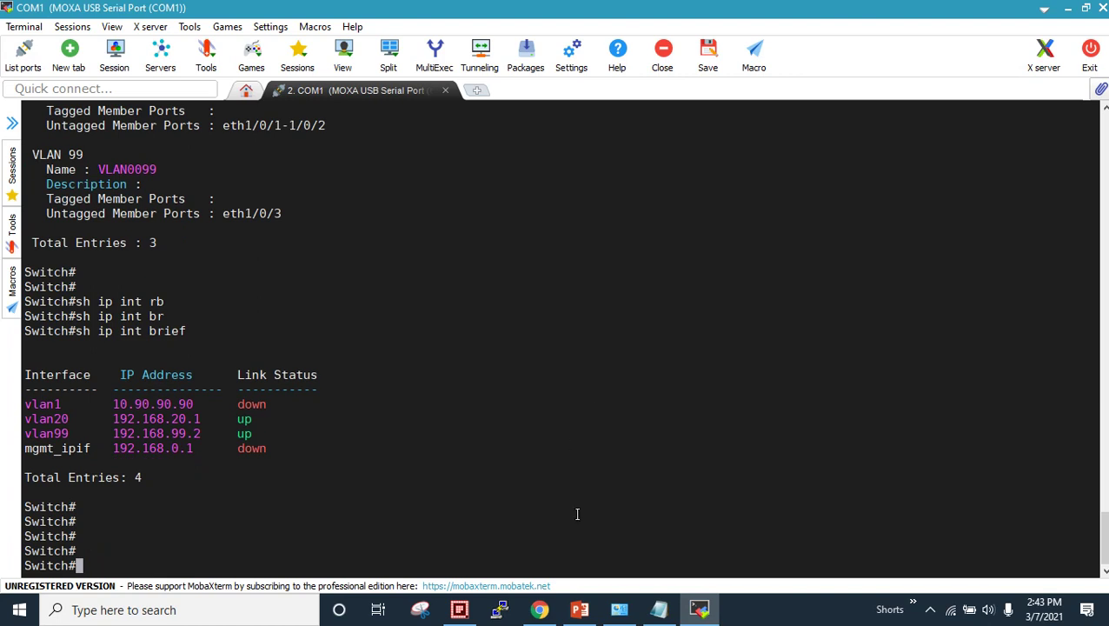
drag(159, 418, 210, 434)
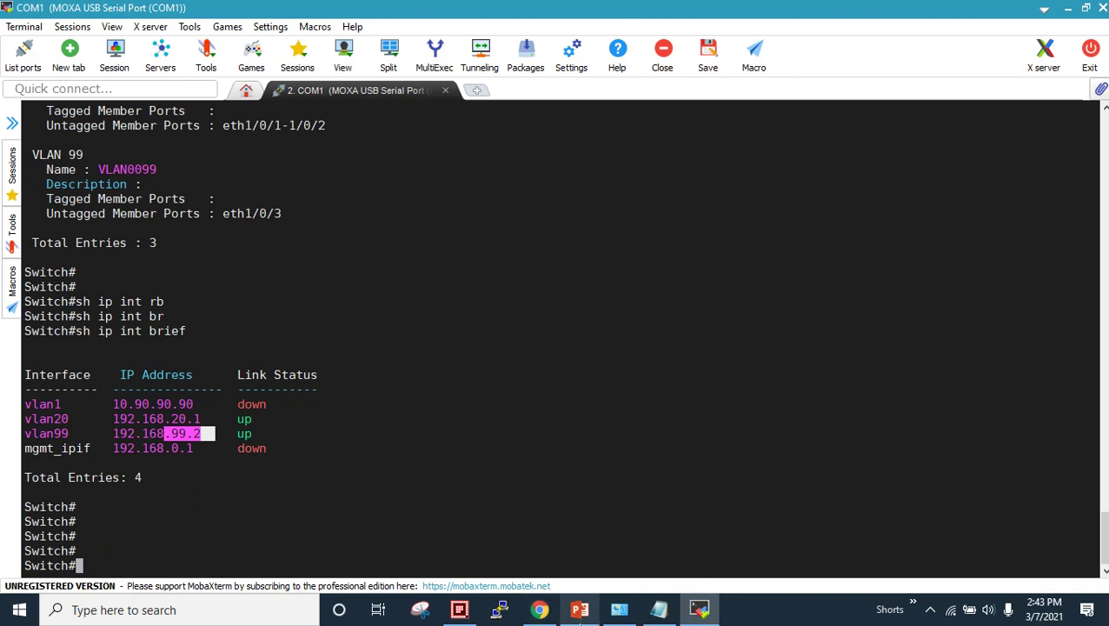
Switch to PowerPoint and change the VLAN 20 address label under the second switch to 192.168.20.1/24.
click(579, 609)
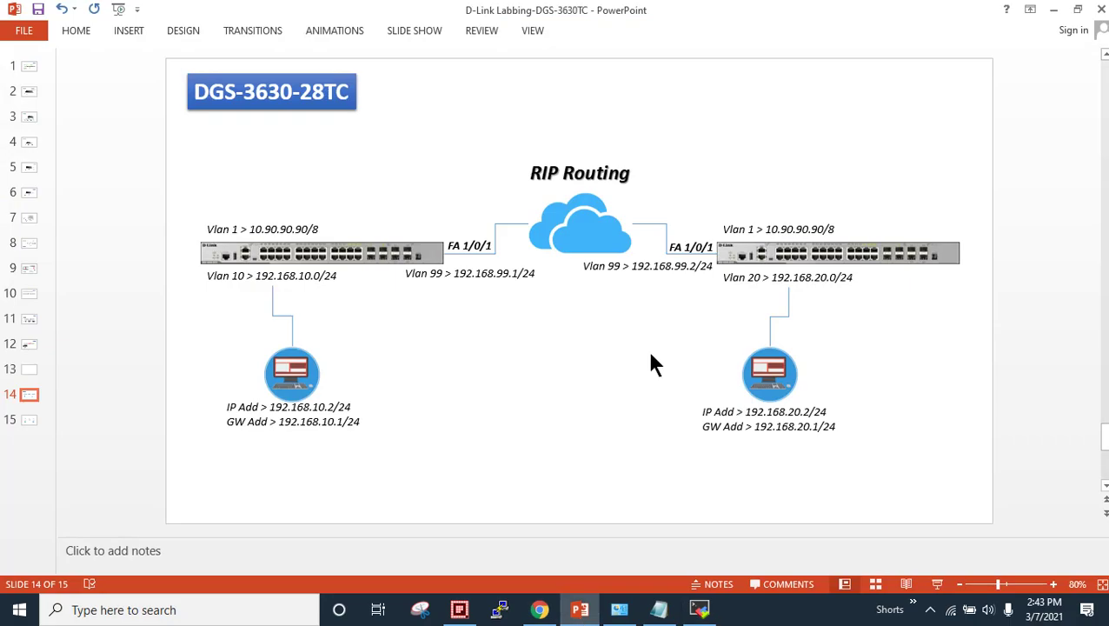
double_click(677, 265)
click(831, 278)
key(Delete)
text(1)
click(871, 388)
Open the Windows network adapter list and the PC-Lan adapter's properties, closing the Settings window.
right_click(953, 610)
click(966, 583)
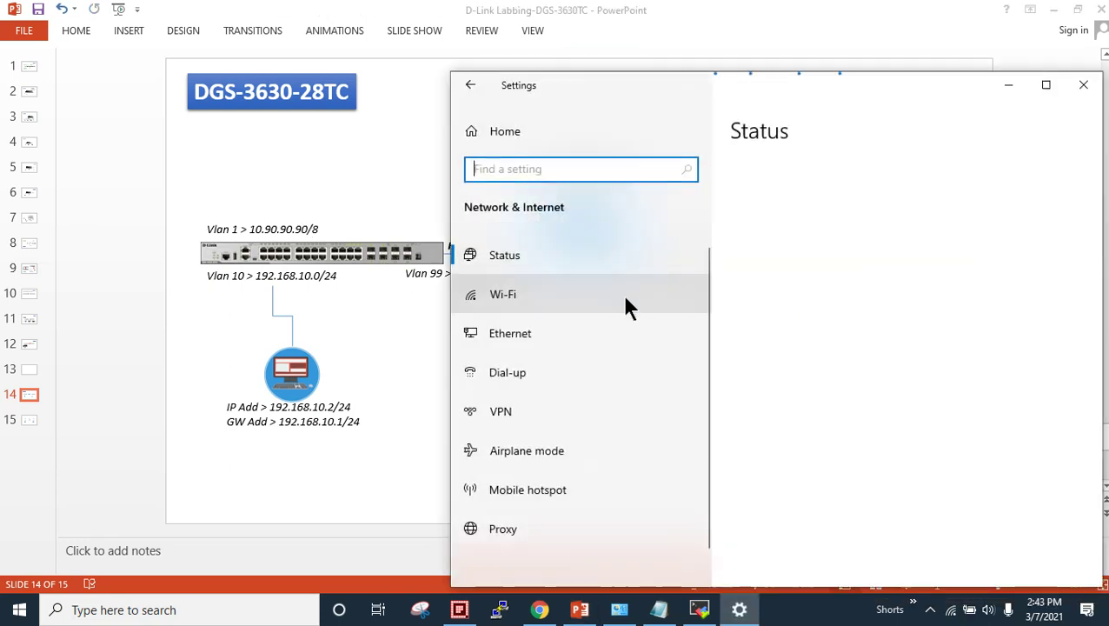
click(545, 335)
double_click(748, 86)
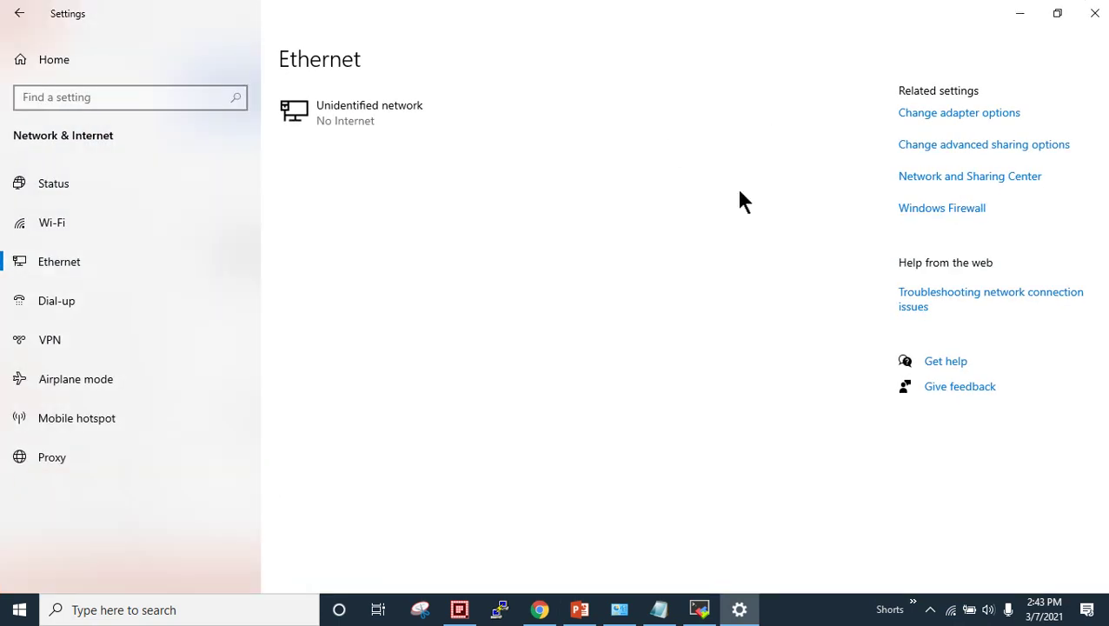
click(935, 113)
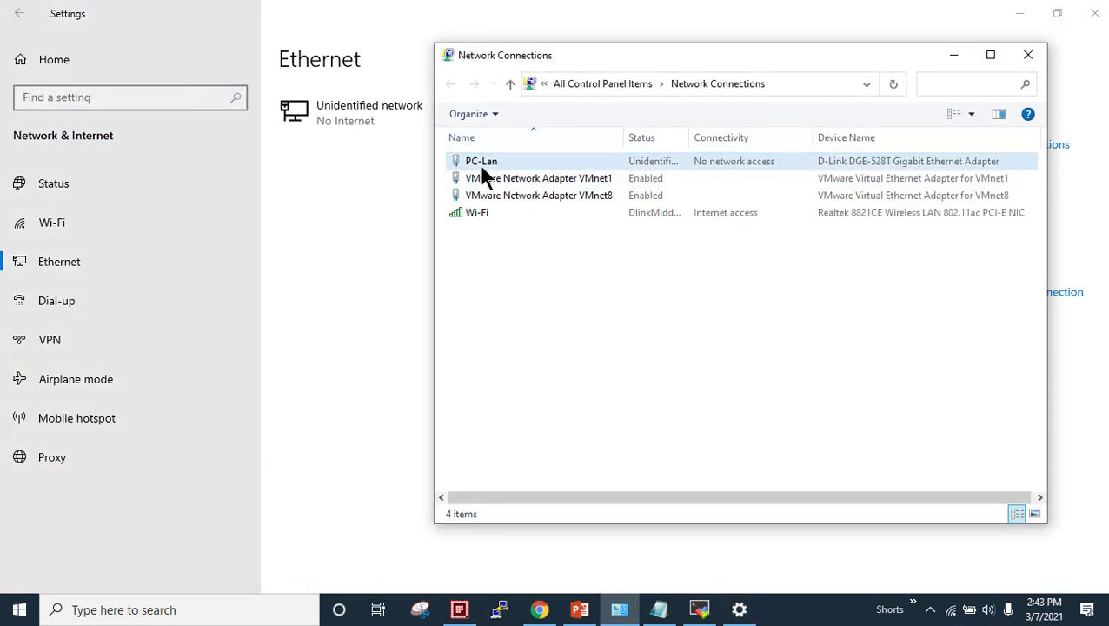
right_click(478, 163)
click(536, 319)
click(1093, 13)
Check the PC-Lan adapter's IPv4 address and default gateway, then cancel the dialogs and minimize Network Connections.
scroll(606, 317, down, 2)
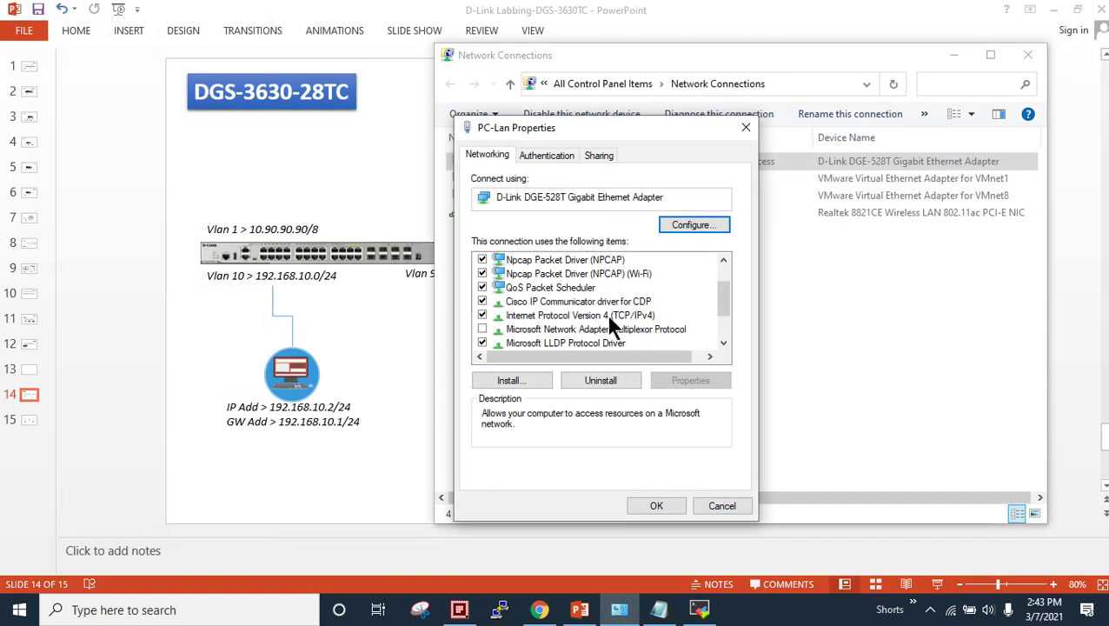
click(617, 273)
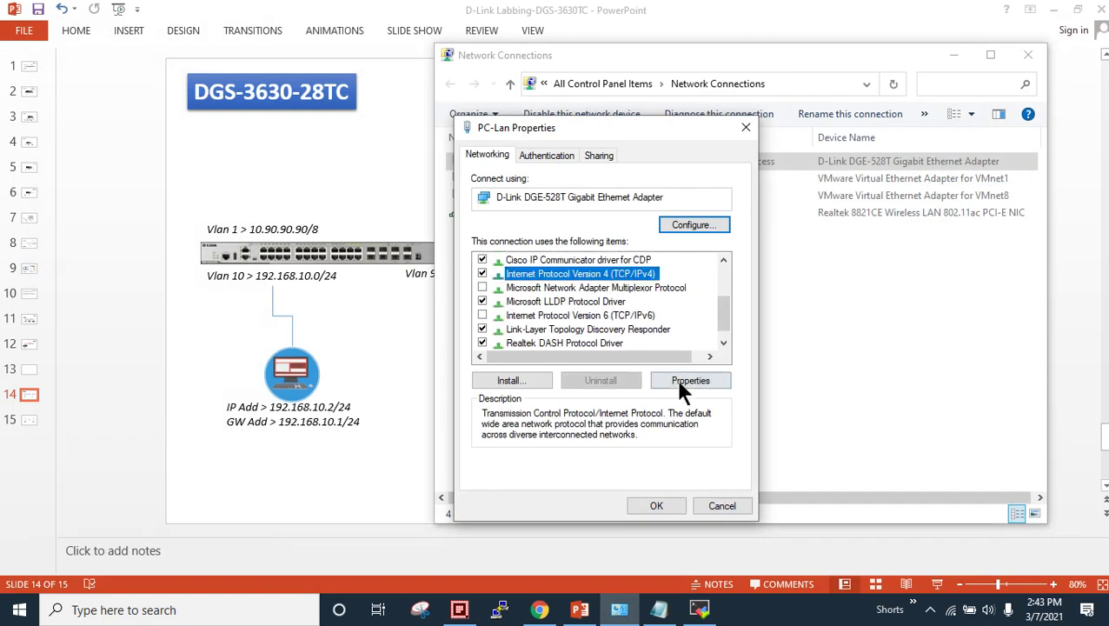
click(682, 384)
mouse_move(721, 327)
mouse_down()
mouse_move(707, 321)
mouse_move(726, 324)
mouse_up()
text(60)
drag(743, 370, 708, 372)
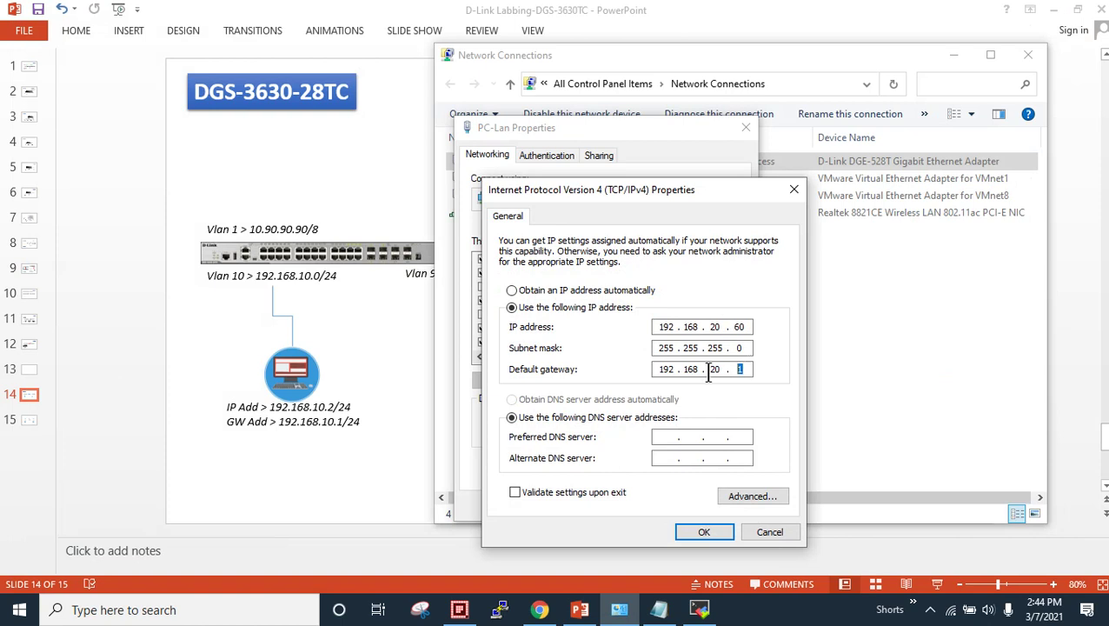
click(758, 534)
click(735, 507)
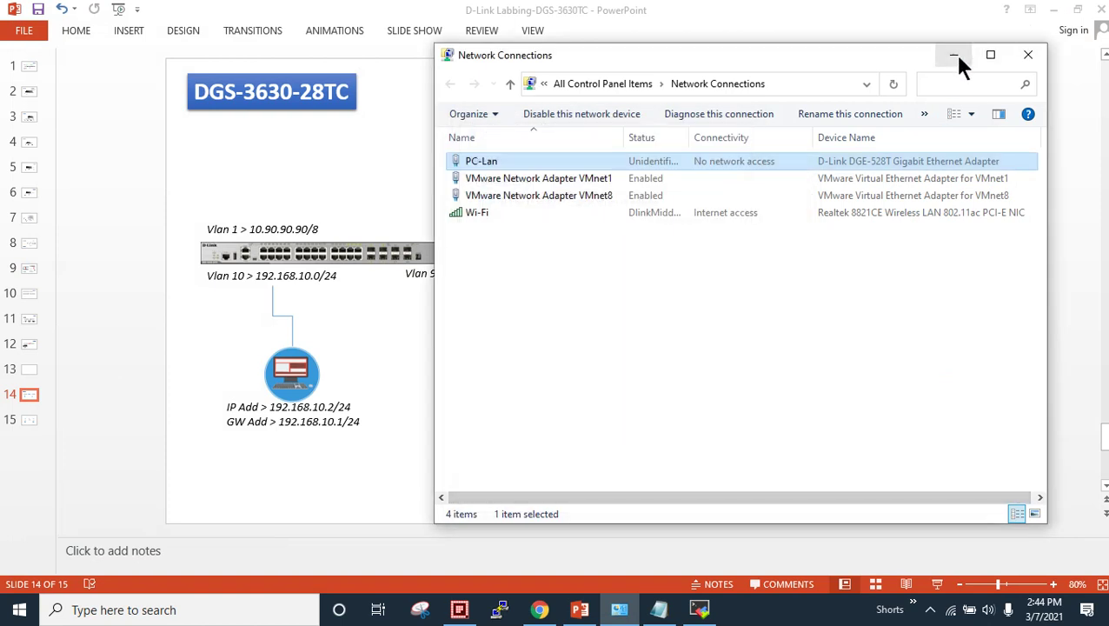
click(953, 56)
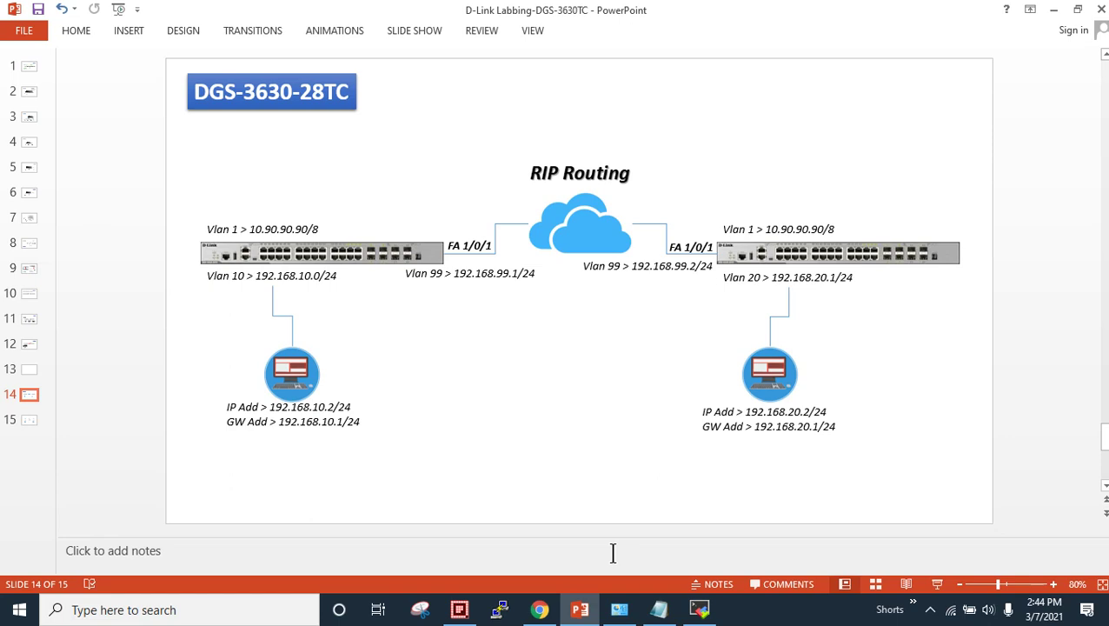
Open a Command Prompt, ping the PC's own address 192.168.20.60 and stop the ping.
key(super+r)
text(cmd)
key(Return)
text(ping)
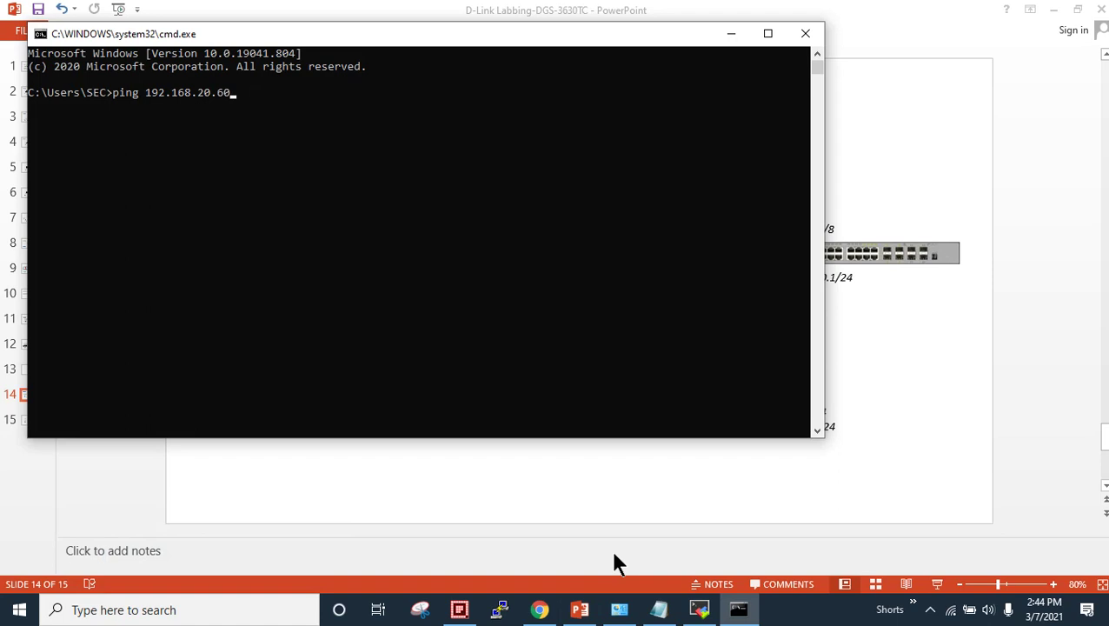
text( 192.168.20.60)
key(Return)
key(ctrl+c)
Ping the VLAN 20 gateway 192.168.20.1, stop the ping and minimize the Command Prompt.
key(Up)
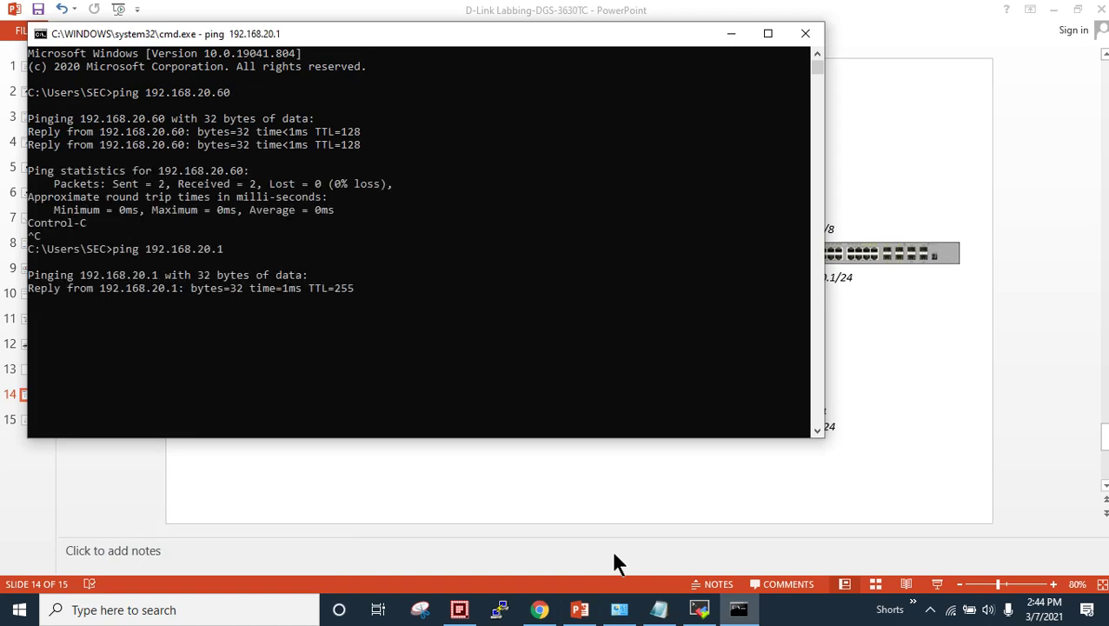
key(ctrl+c)
key(Up)
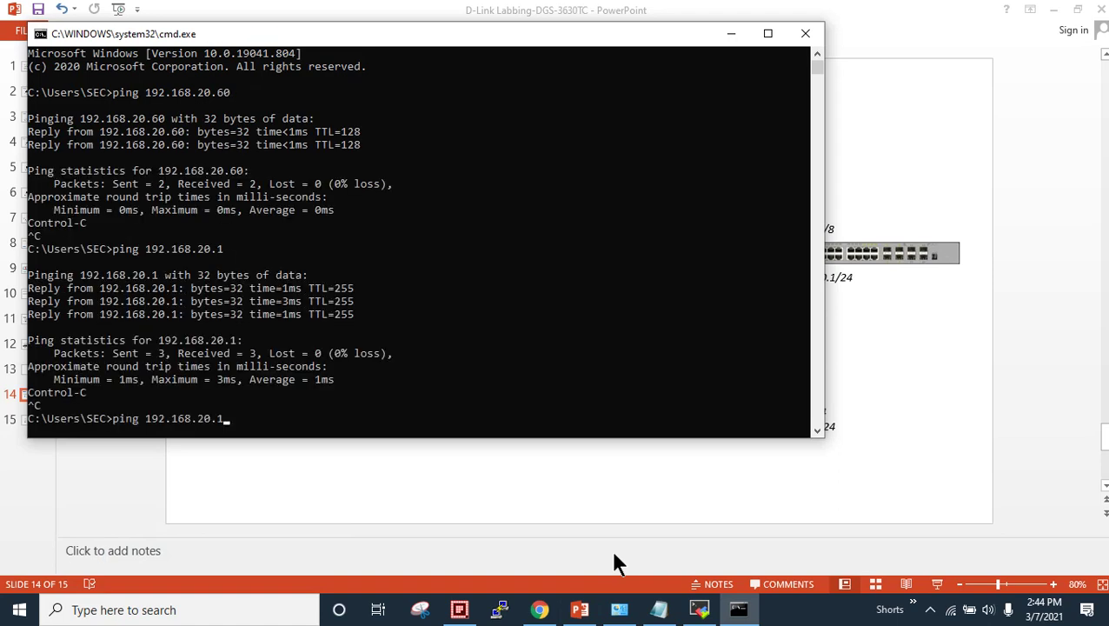
key(BackSpace)
click(733, 34)
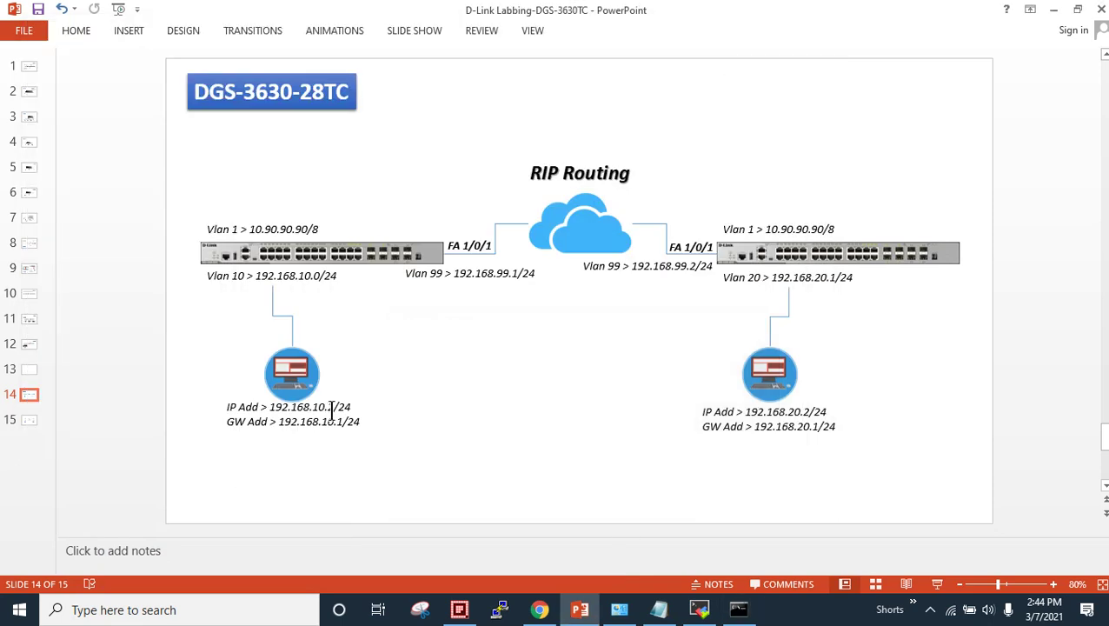
Change the VLAN 10 address label under the first switch on the slide to 192.168.10.1/24.
click(315, 276)
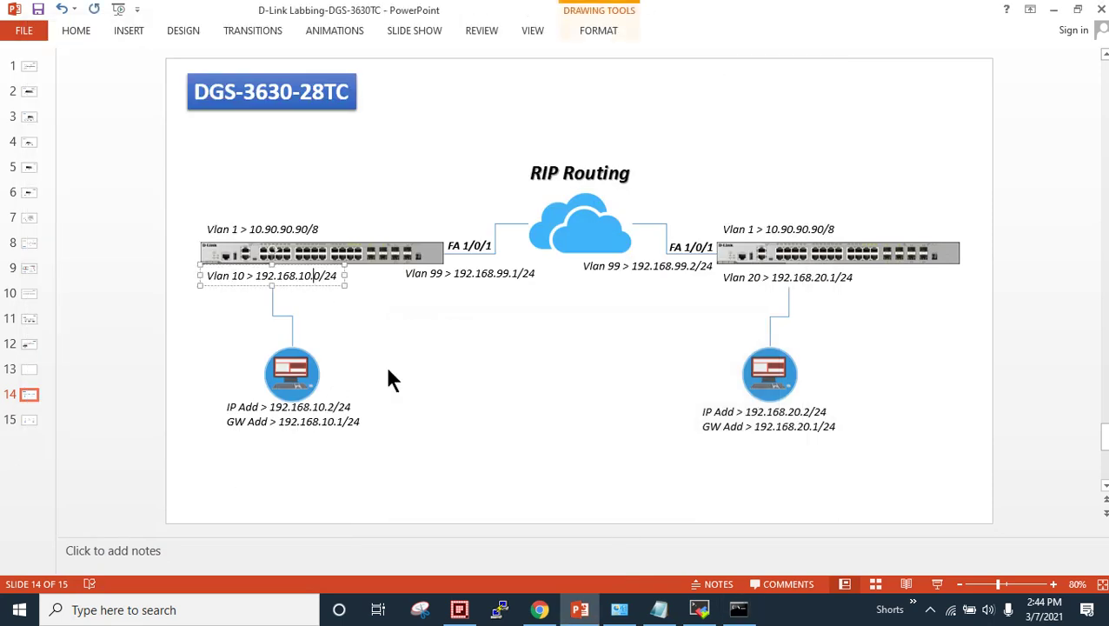
key(Delete)
text(1)
click(475, 417)
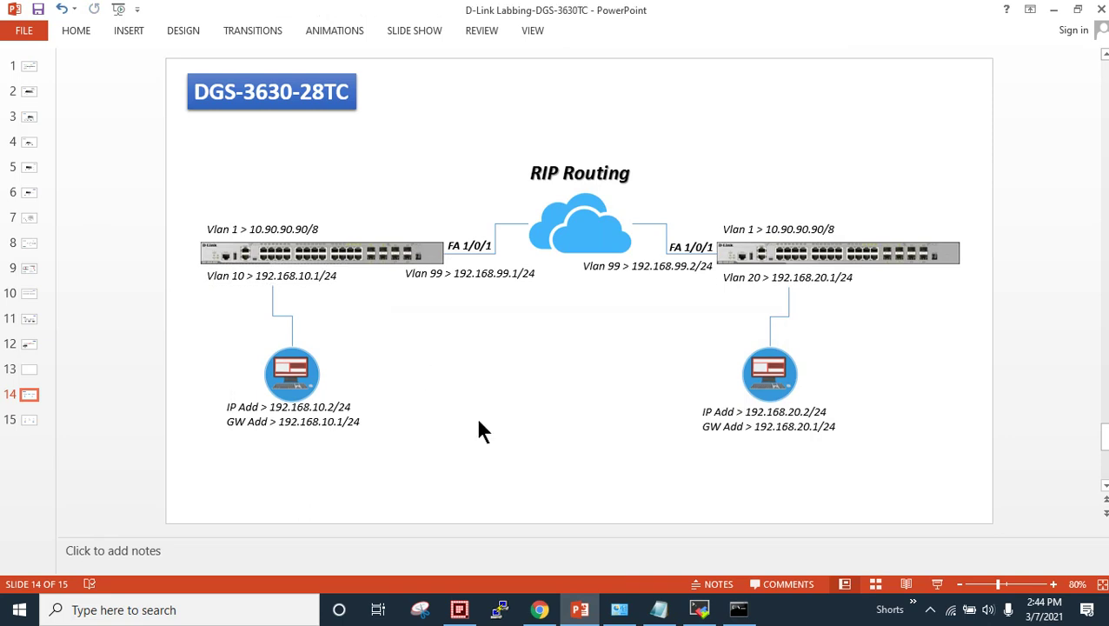
Return to the Command Prompt and run a continuous ping to 192.168.20.2 from source address 192.168.20.60.
click(738, 609)
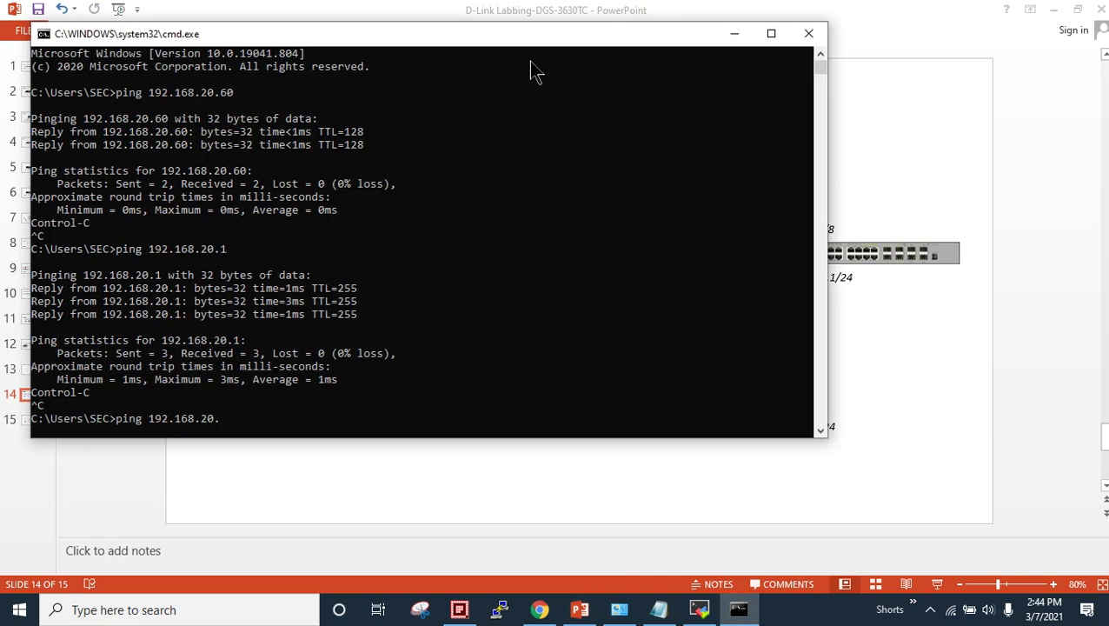
key(super+Right)
click(817, 325)
text(2)
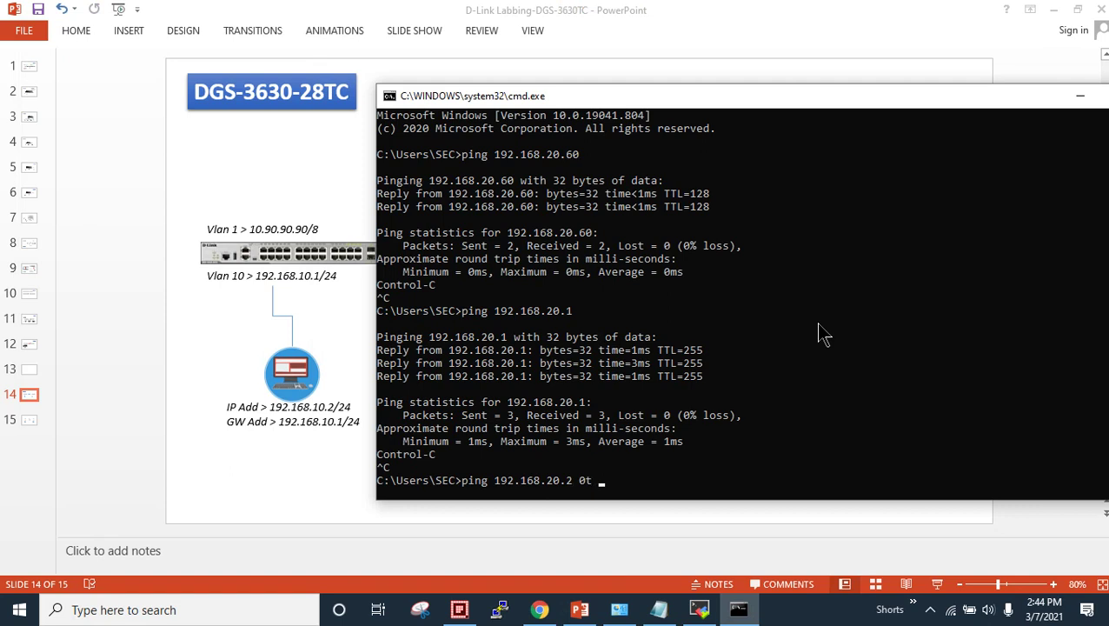
text( 0)
text(t -S 192.168.20.60)
key(Return)
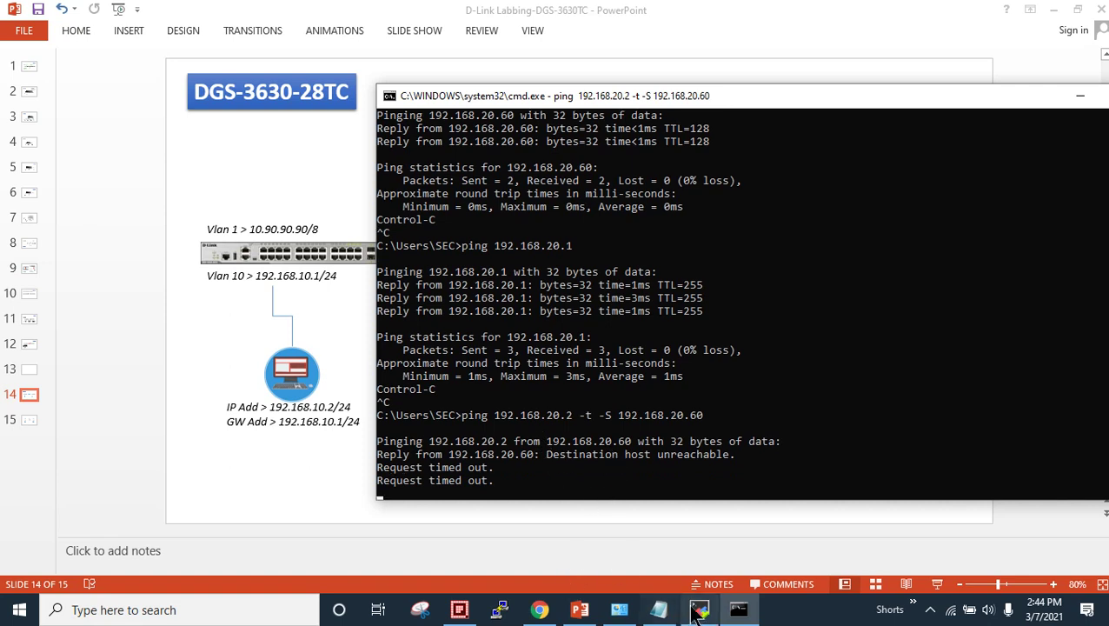
Return to the MobaXterm console and compare the VLAN 20 and 99 interface addresses with the topology slide.
click(700, 609)
click(576, 468)
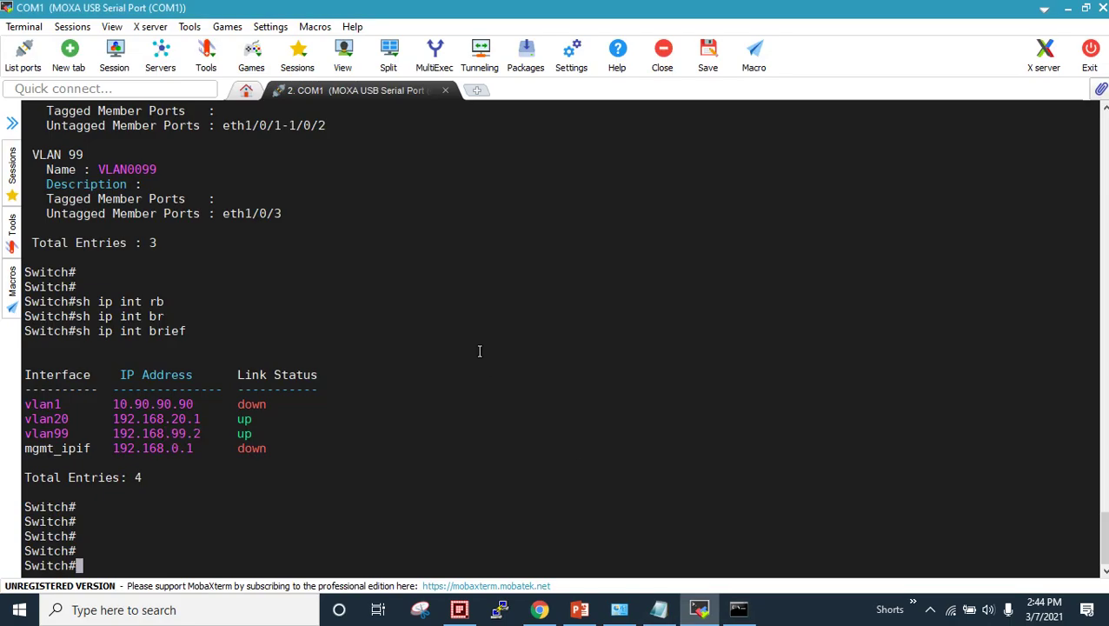
key(Return)
key(Return)
key(Return)
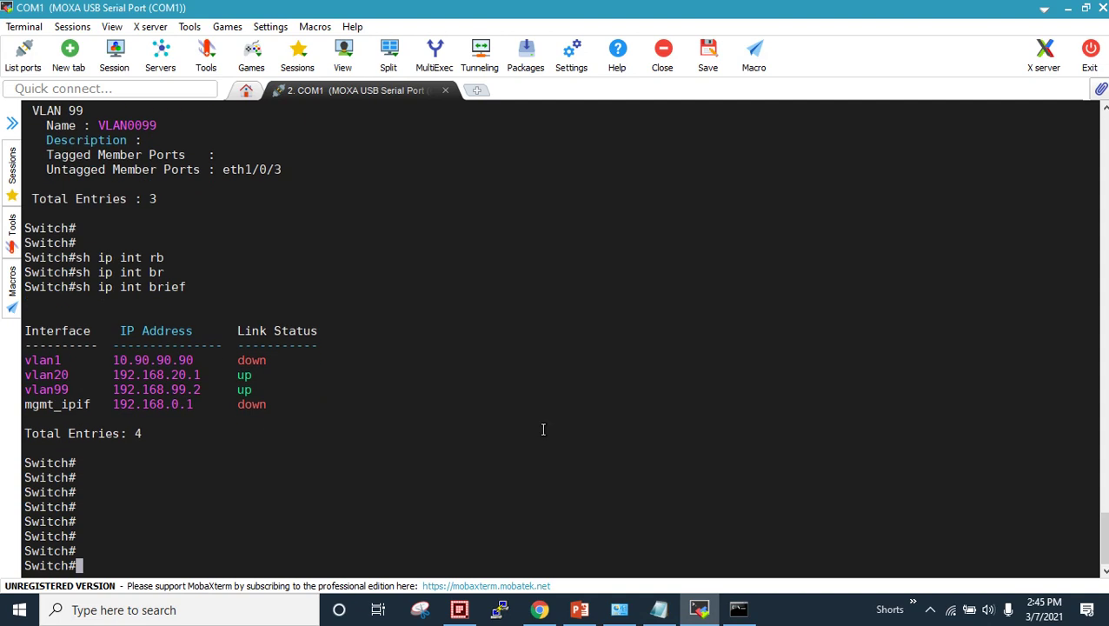
click(579, 609)
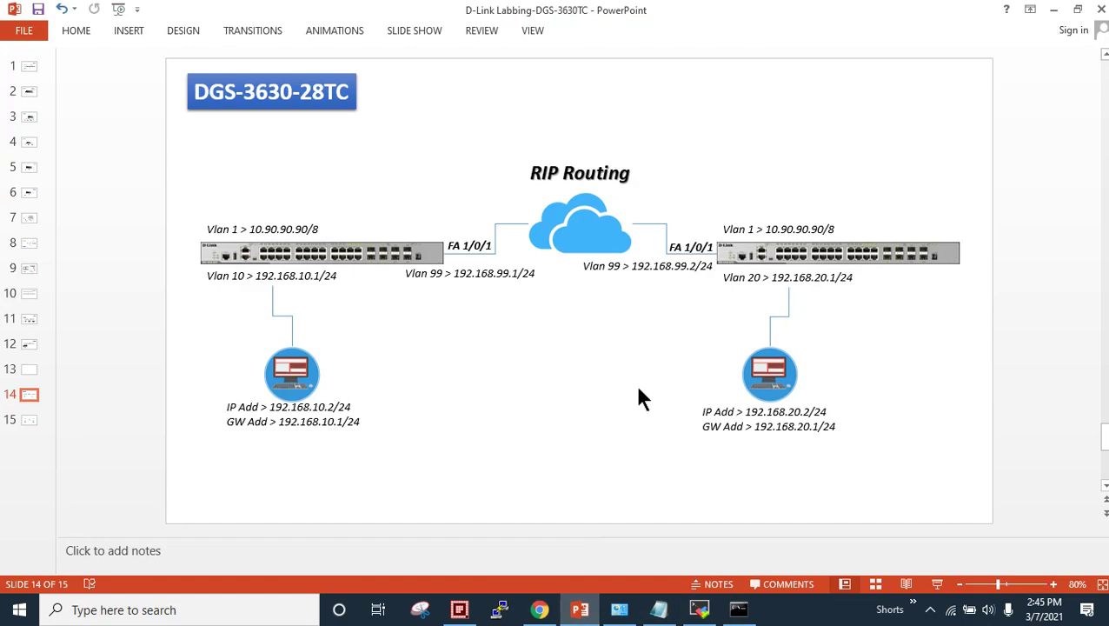
click(1051, 10)
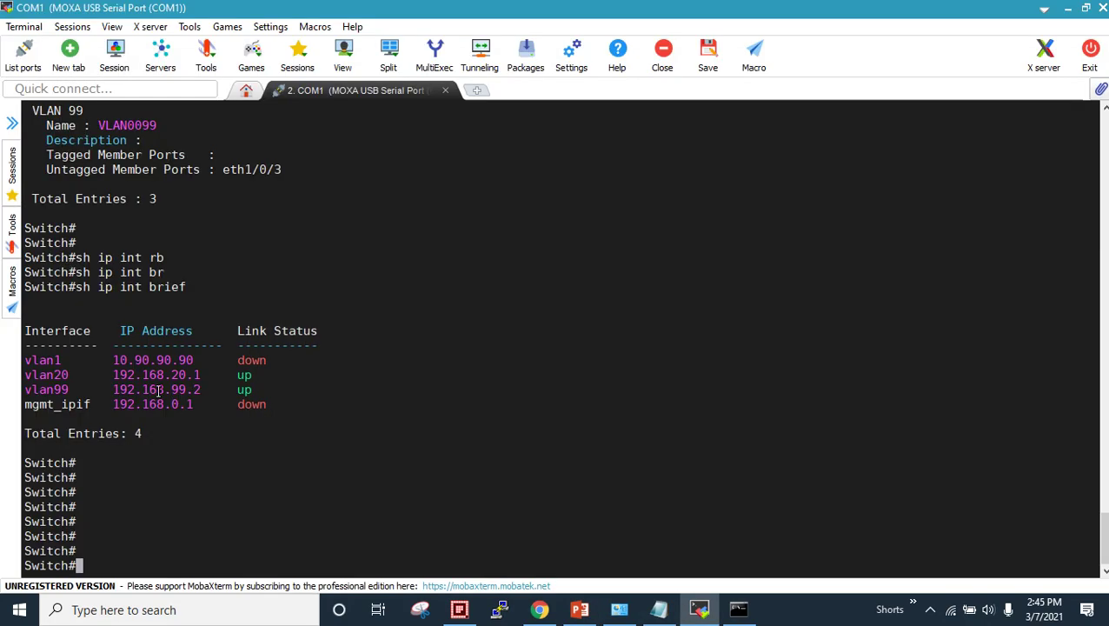
drag(141, 375, 186, 375)
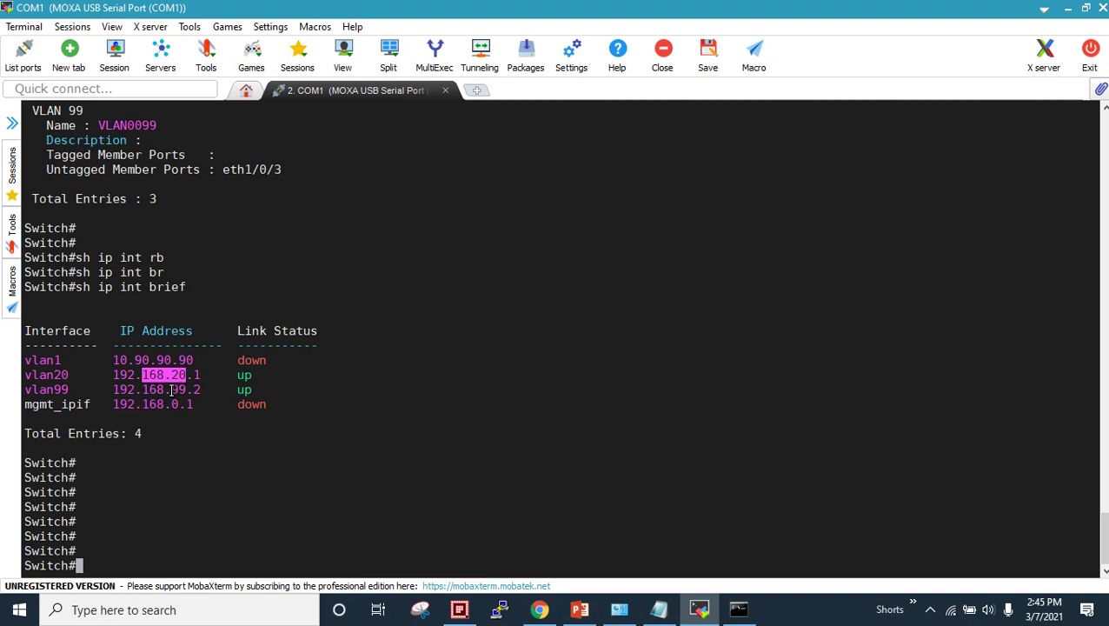
click(174, 390)
Enter global configuration mode and start the RIP router configuration with router rip.
text(conf t)
key(Return)
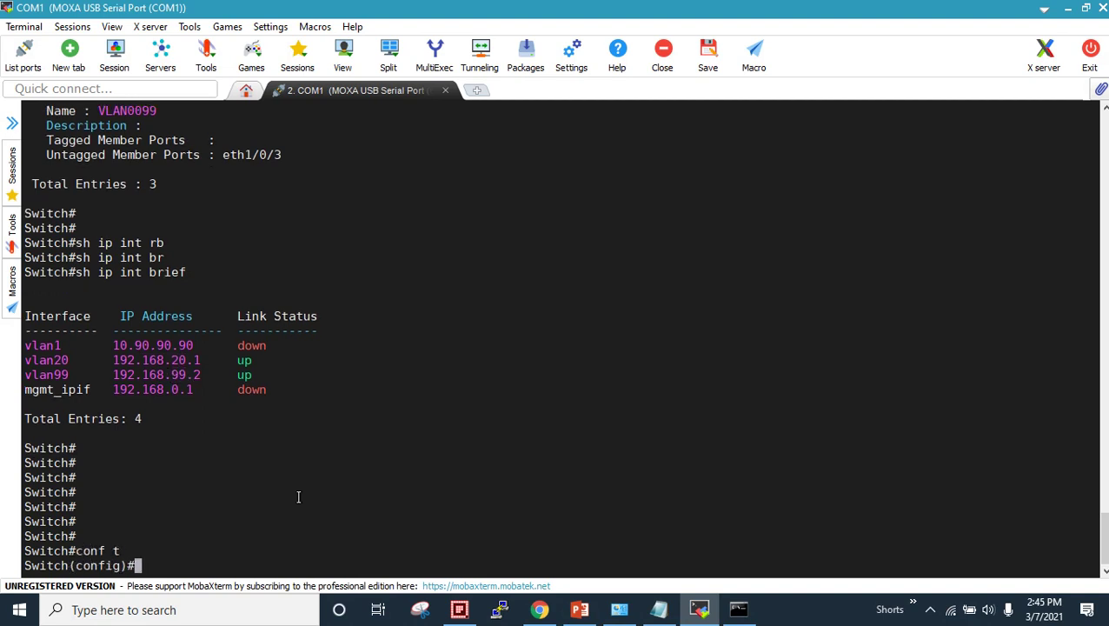
text(route r)
key(BackSpace)
key(BackSpace)
text(r rip)
key(Return)
Add the networks 192.168.20.0 and 192.168.99.0 to the RIP configuration.
text(net 192.1)
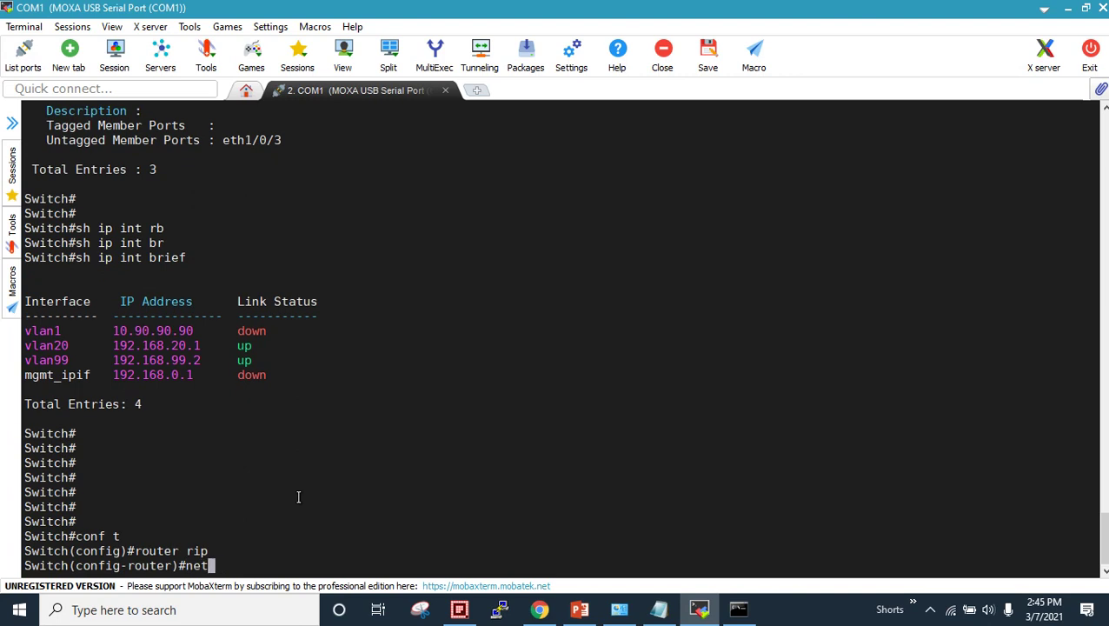
key(BackSpace)
key(BackSpace)
key(BackSpace)
key(BackSpace)
key(BackSpace)
key(BackSpace)
text(wo)
key(Tab)
text(192.168.20.0)
key(Return)
text(netwo)
key(Tab)
text(192.168.99.0)
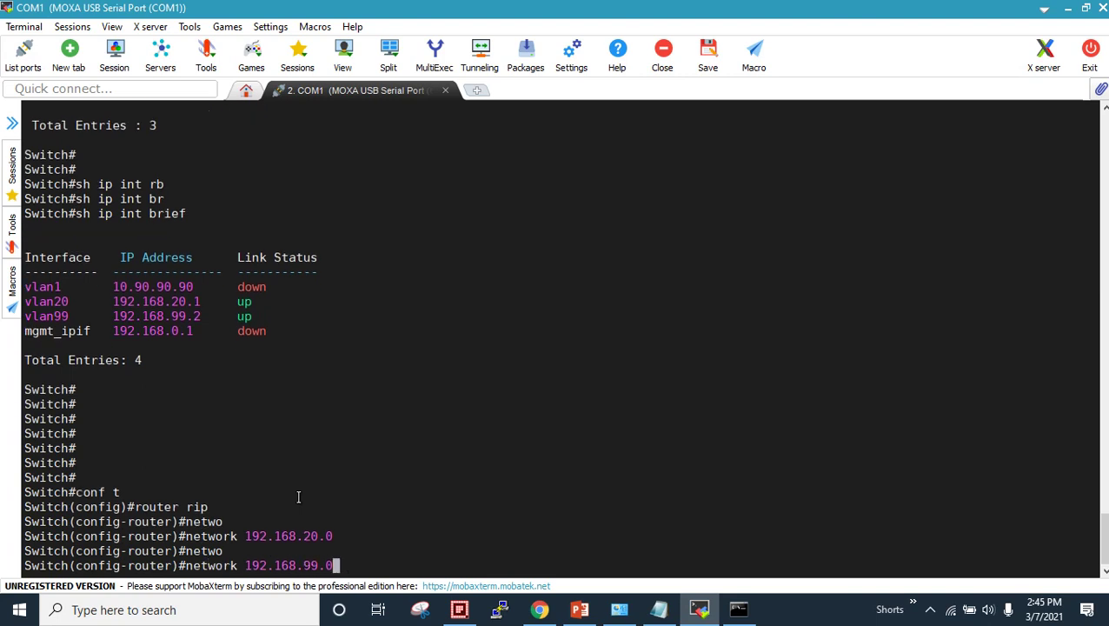
key(Return)
Try no passive-interface in the RIP configuration, list its options and clear the command line.
text(no pass)
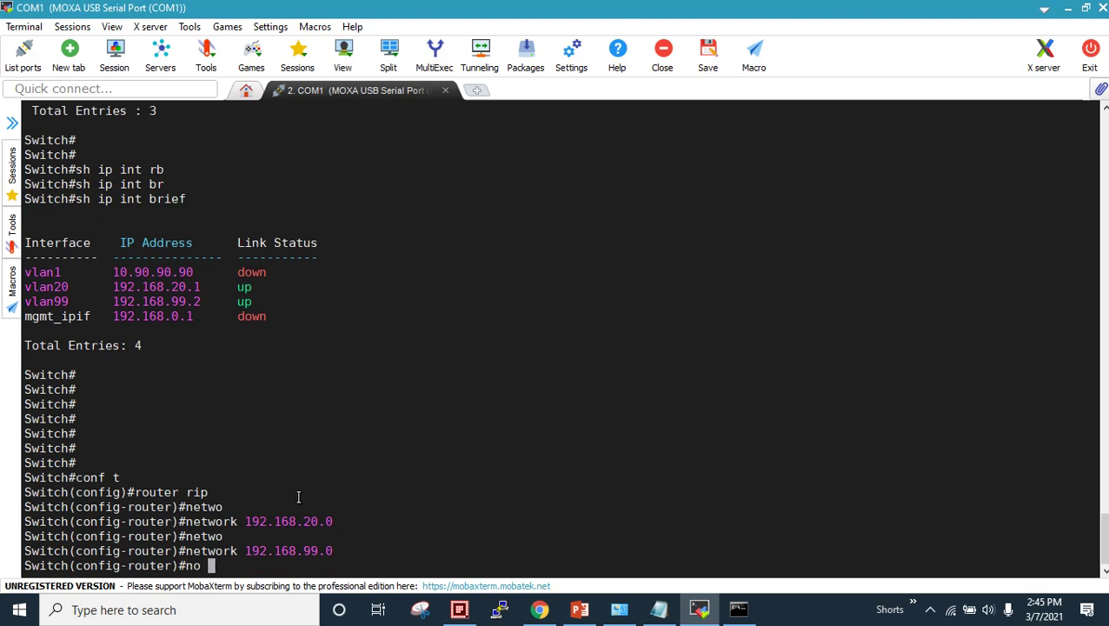
key(Tab)
key(Return)
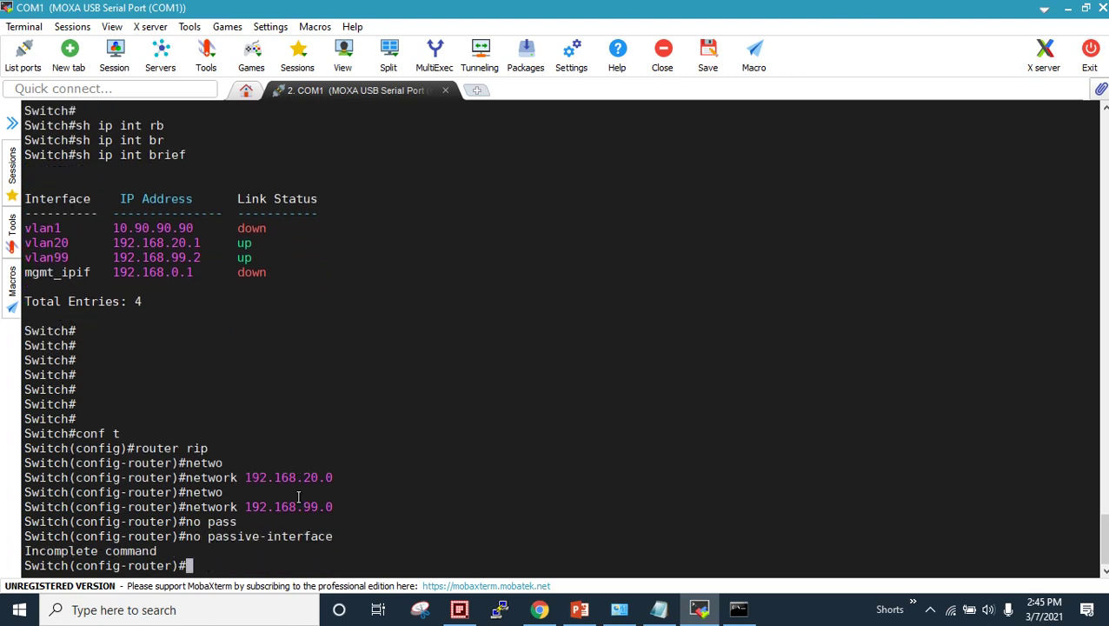
key(Up)
text(?)
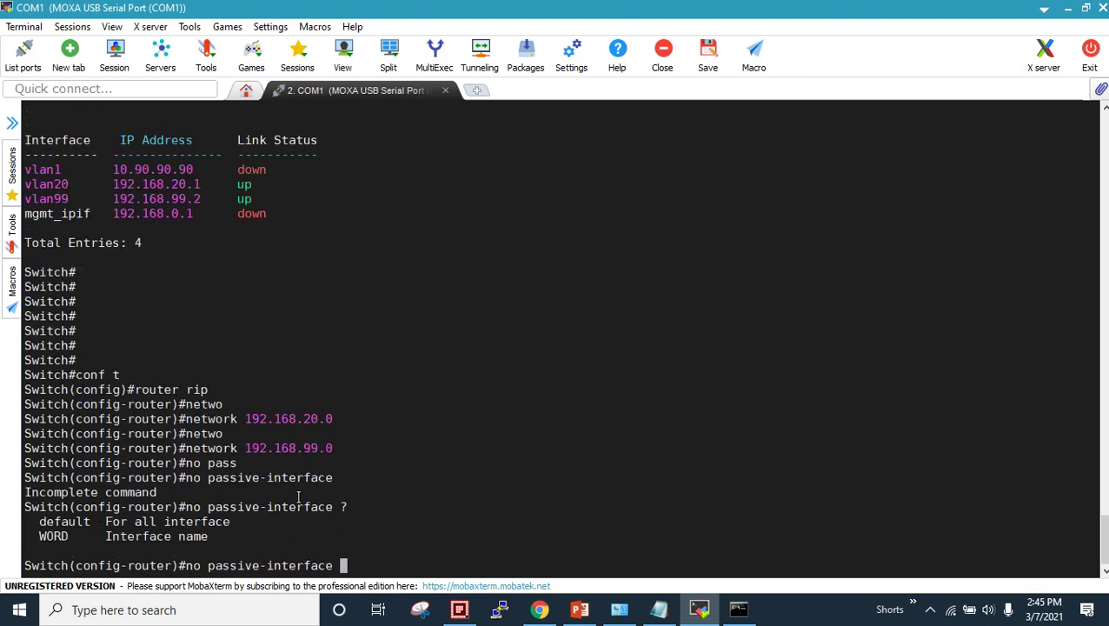
key(BackSpace)
key(BackSpace)
key(BackSpace)
key(BackSpace)
key(BackSpace)
key(BackSpace)
key(BackSpace)
key(BackSpace)
key(BackSpace)
key(BackSpace)
key(BackSpace)
key(BackSpace)
key(BackSpace)
key(BackSpace)
key(BackSpace)
key(BackSpace)
key(BackSpace)
key(BackSpace)
key(BackSpace)
key(BackSpace)
key(BackSpace)
Exit the RIP and global configuration modes back to the privileged prompt.
text(exi)
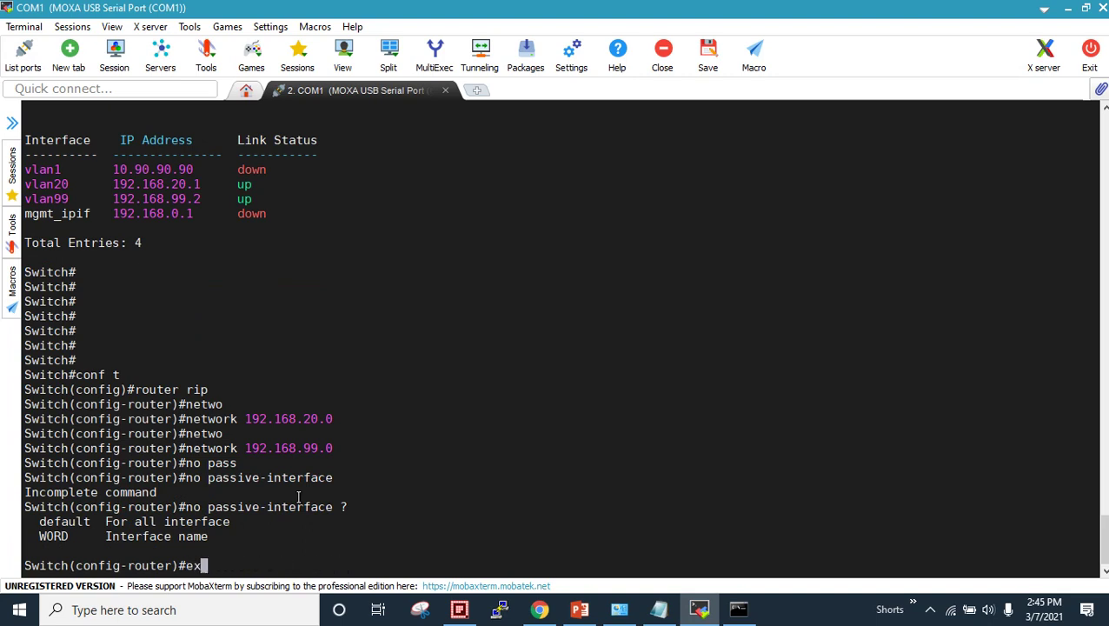
key(Tab)
key(Return)
key(Return)
key(Return)
key(Return)
key(Return)
text(exi)
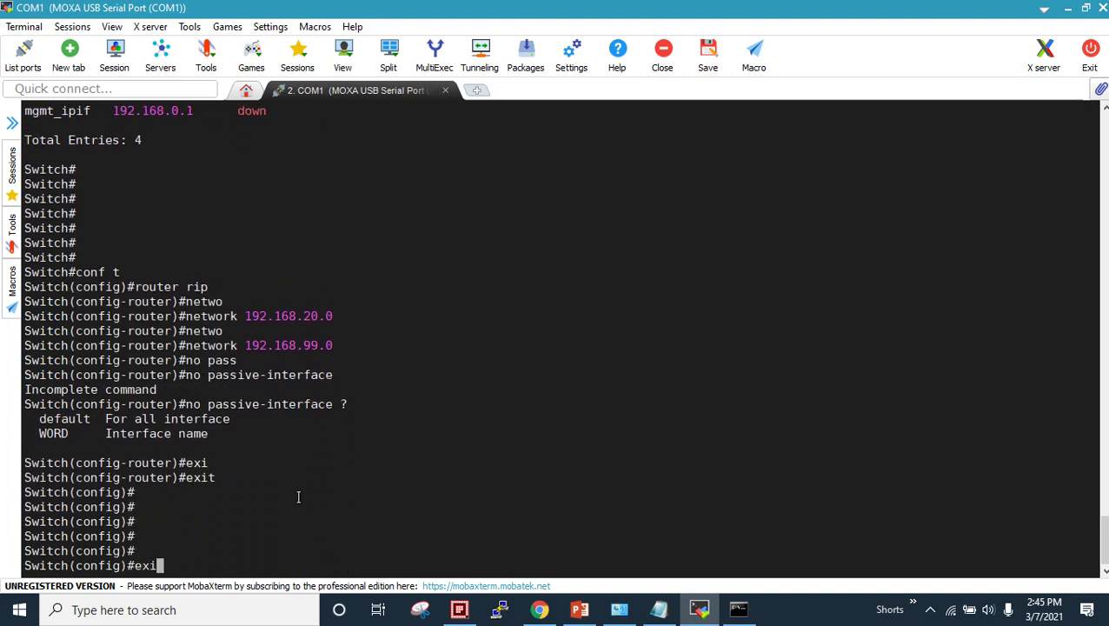
key(Tab)
key(Return)
key(Return)
key(Return)
key(Return)
key(Return)
Show the IP routing table on the VLAN 20 switch with sh ip route and repeat it.
text(sh ip router)
key(Tab)
key(Return)
key(Up)
key(BackSpace)
key(Tab)
key(Return)
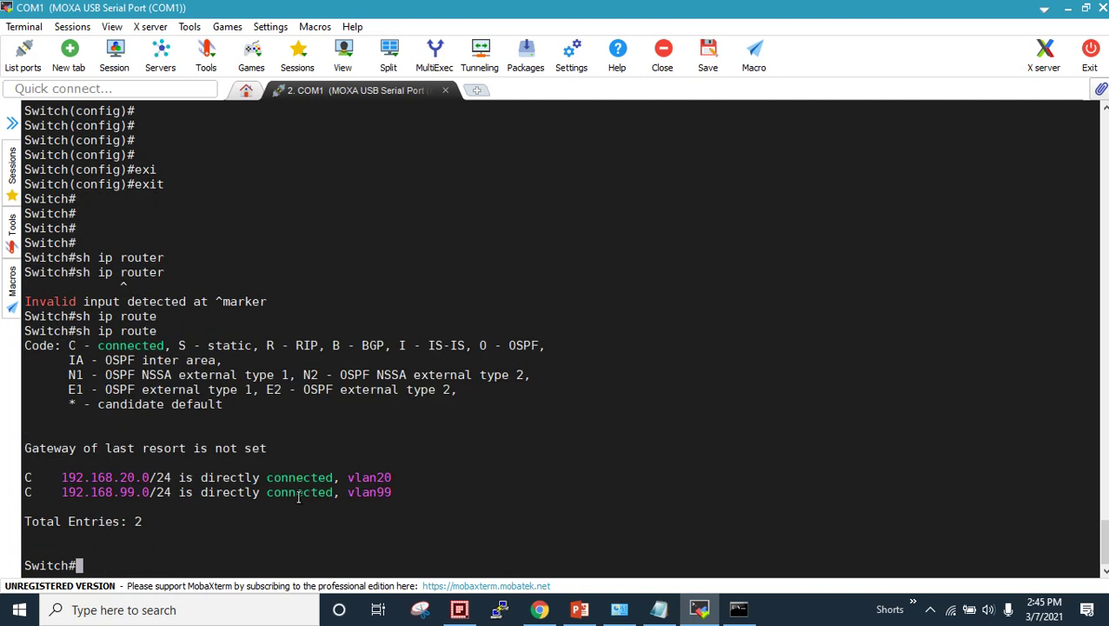
key(Up)
key(Return)
key(Up)
key(Down)
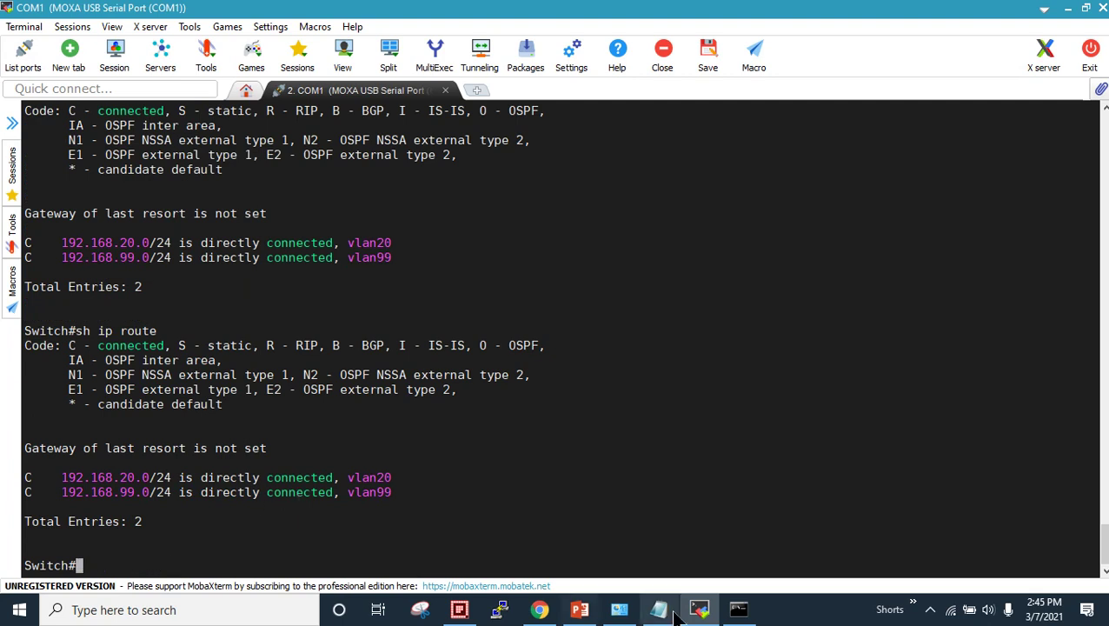
Check the RIP topology slide in PowerPoint, return to MobaXterm and enter privileged mode on the VLAN 10 switch.
click(580, 609)
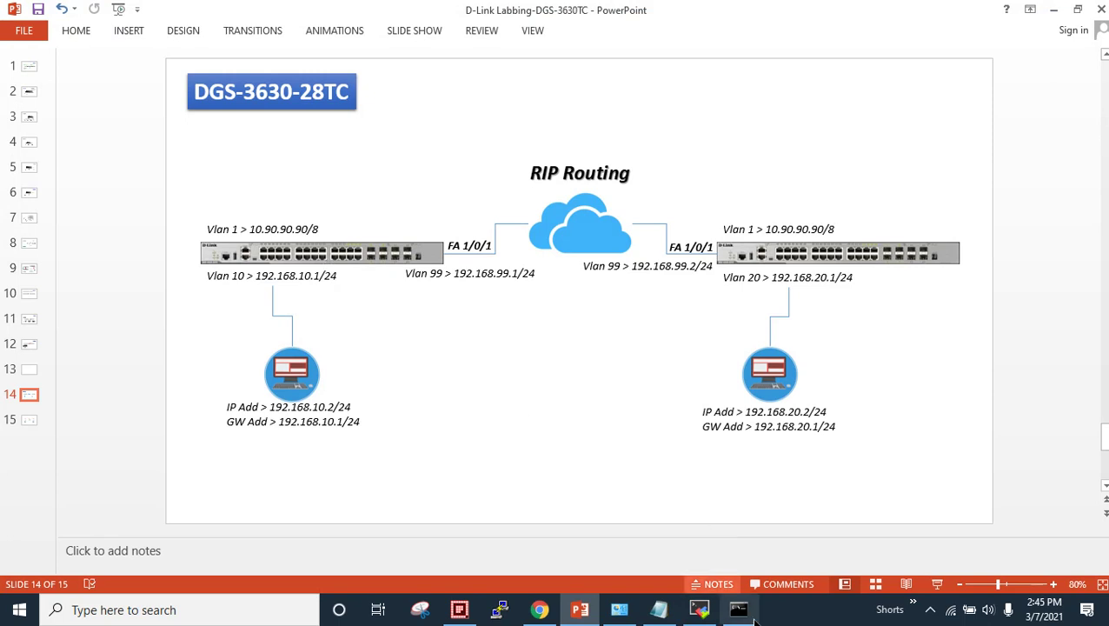
click(699, 609)
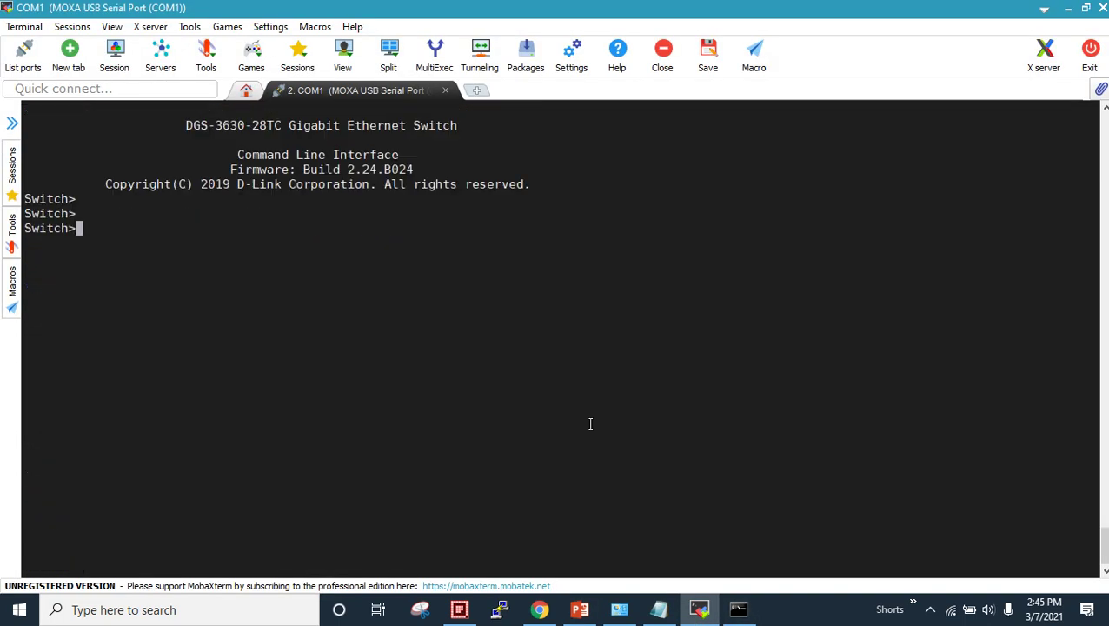
text(en)
key(Return)
List the VLAN 10 switch's interface addresses with sh ip int brief.
text(sh ip inter)
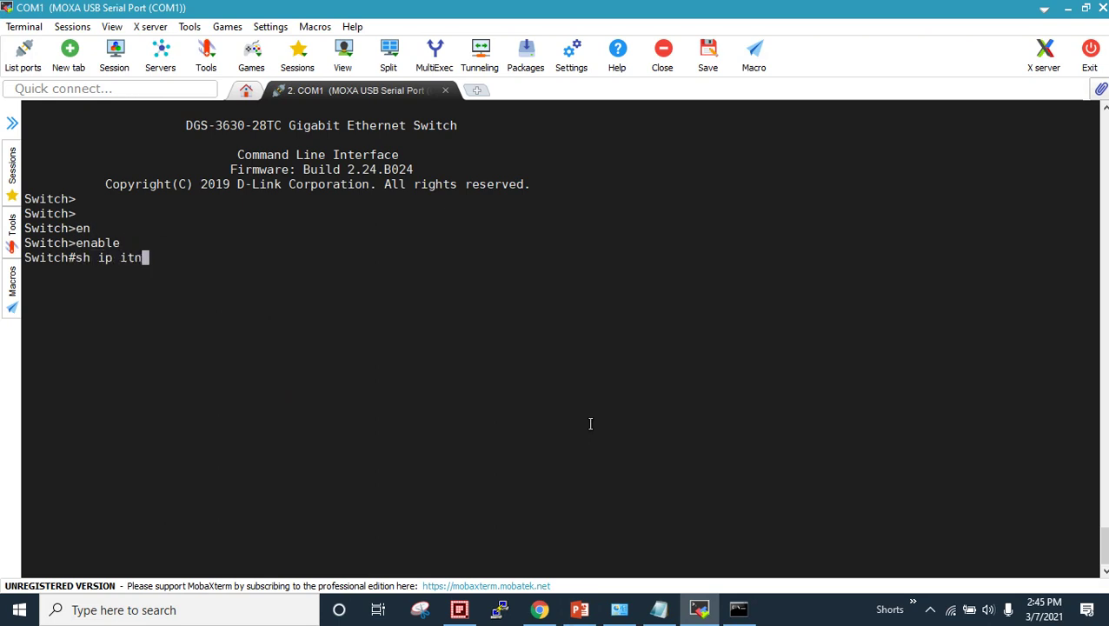
key(BackSpace)
key(BackSpace)
key(BackSpace)
key(BackSpace)
key(BackSpace)
text(n t)
key(BackSpace)
key(BackSpace)
text(t br)
key(Tab)
key(Return)
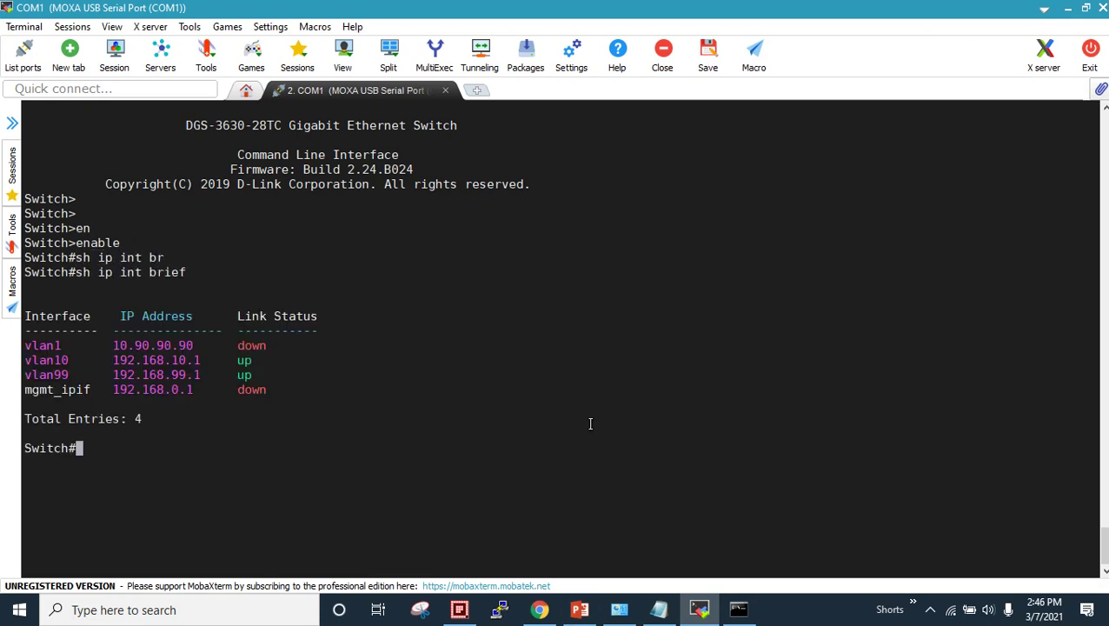
Enter global configuration mode on the VLAN 10 switch and start the RIP configuration with router rip.
text(conf t)
key(Return)
text(rouer)
key(Tab)
key(Tab)
key(BackSpace)
key(BackSpace)
text(ter)
key(Tab)
text(rip)
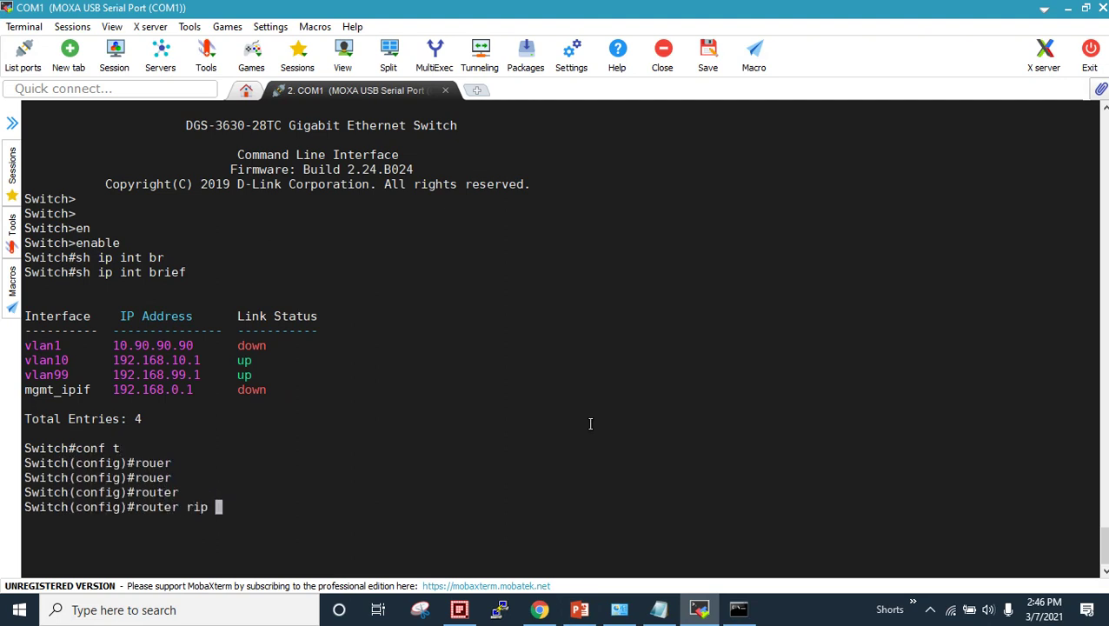
key(Return)
Add the networks 192.168.10.0 and 192.168.99.0 to this switch's RIP configuration.
text(net)
key(Tab)
text(192.168.10.)
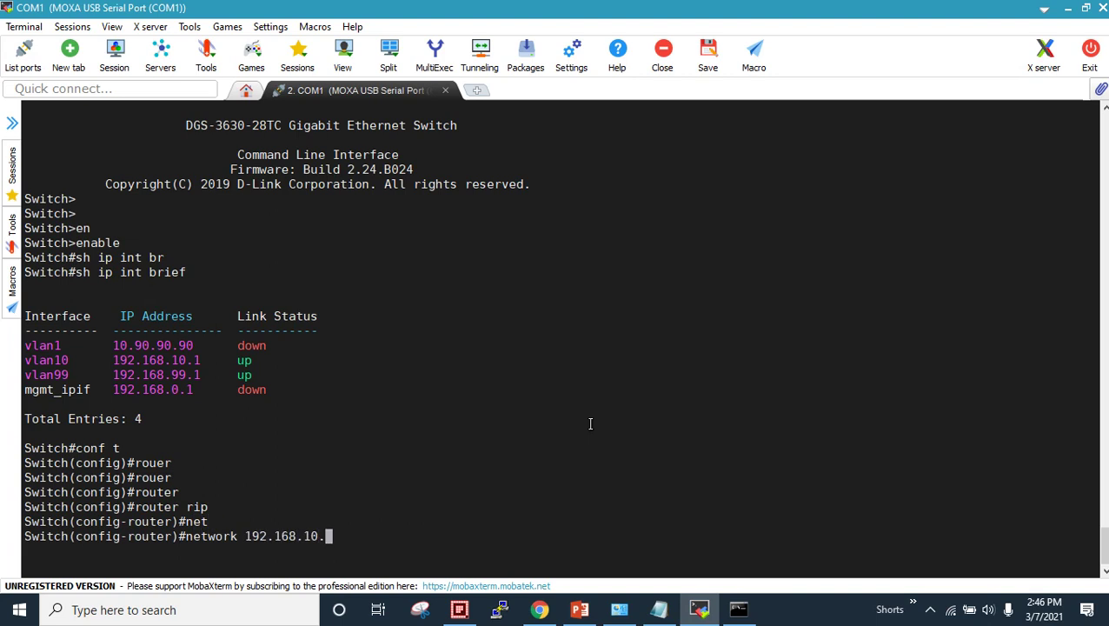
text(0)
key(Return)
text(netwr)
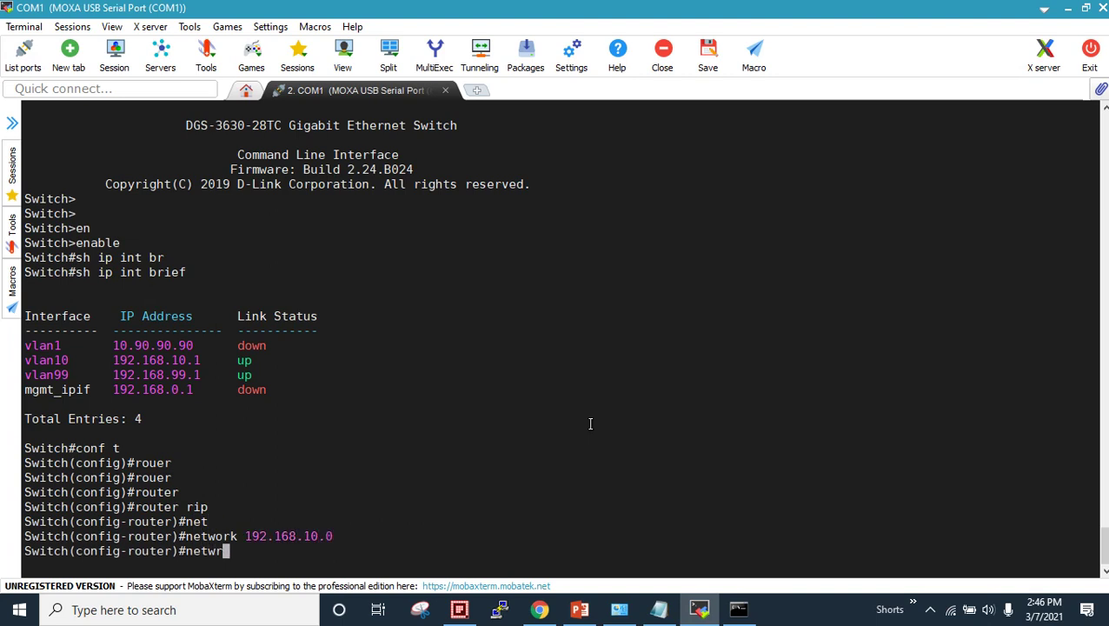
key(Tab)
key(BackSpace)
text(o)
key(Tab)
text(192.1)
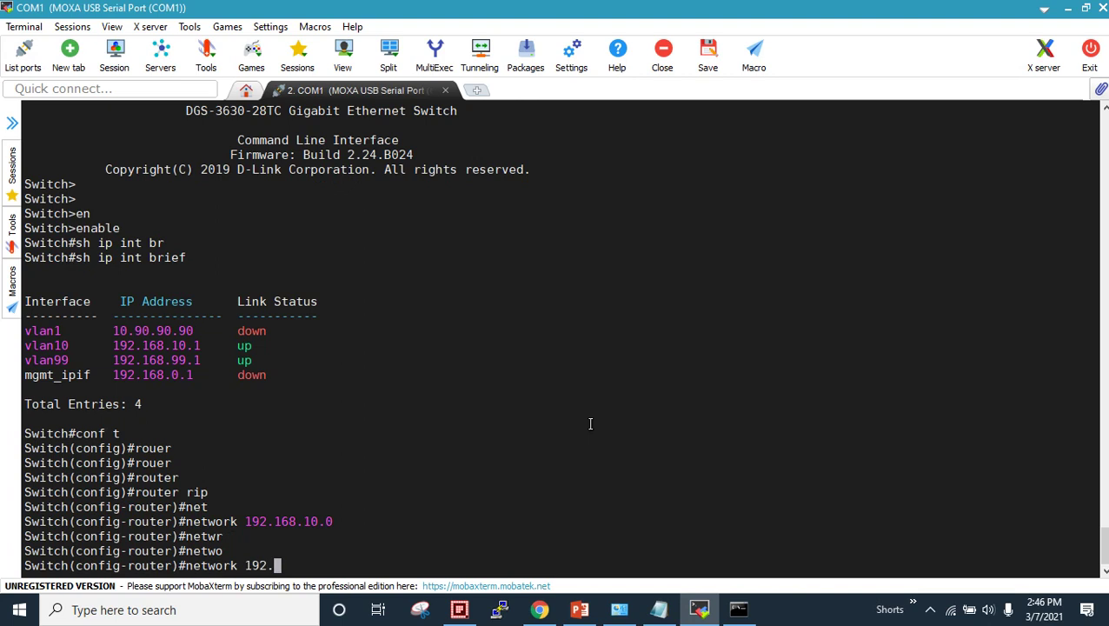
text(68.99.)
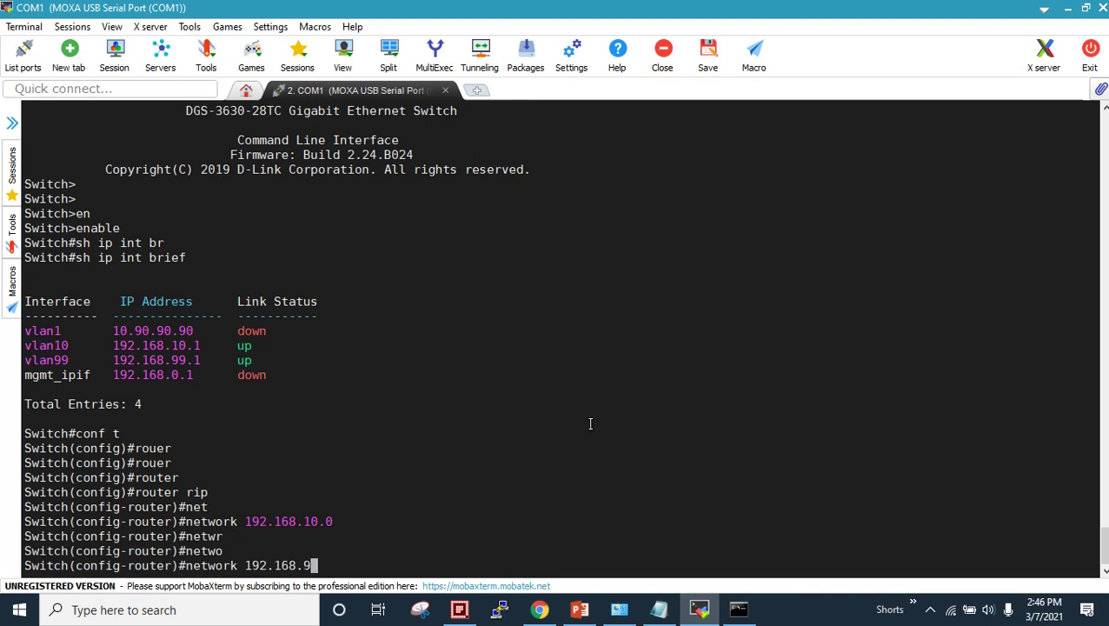
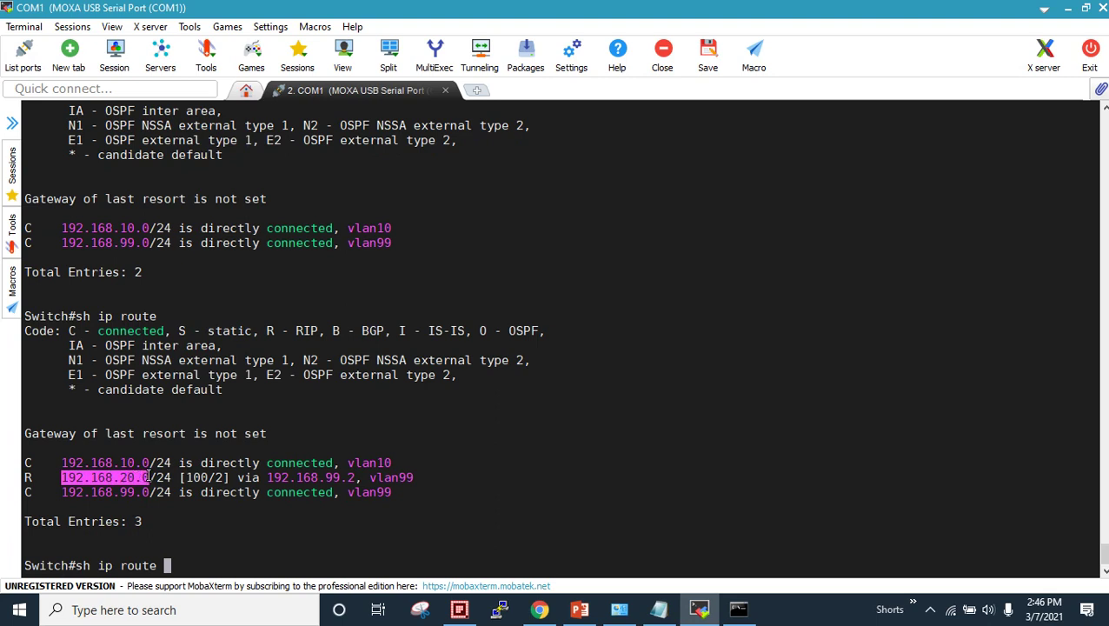
Examine the next hop of the RIP route to 192.168.20.0 and clear the command line.
drag(241, 477, 348, 477)
click(519, 476)
key(BackSpace)
key(BackSpace)
key(BackSpace)
key(BackSpace)
key(BackSpace)
key(BackSpace)
key(BackSpace)
key(BackSpace)
key(BackSpace)
key(BackSpace)
key(BackSpace)
key(BackSpace)
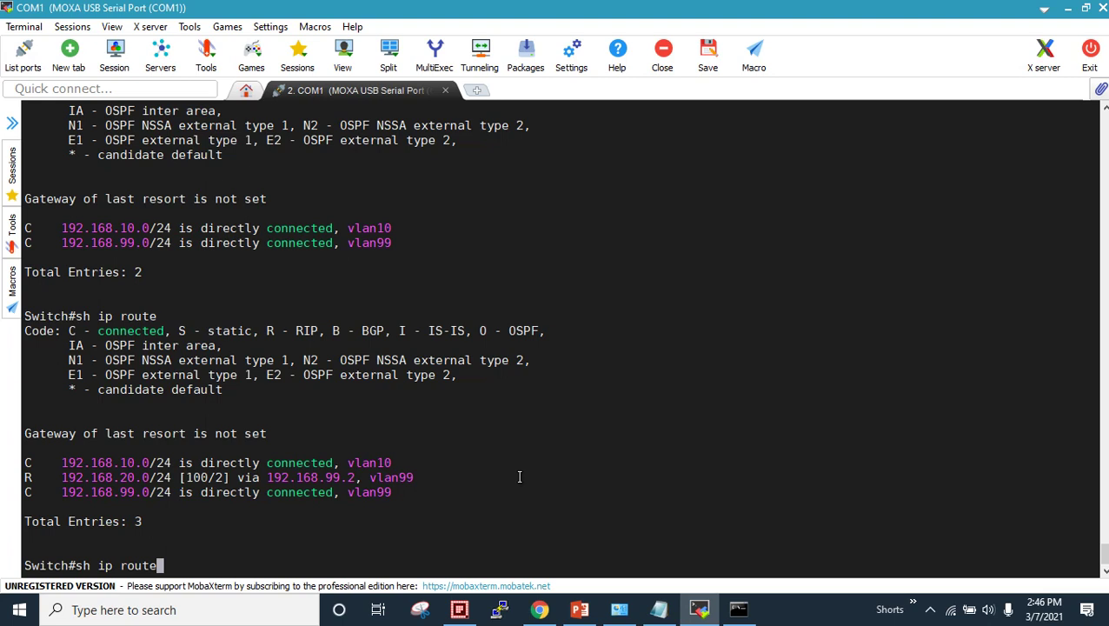
Run sh ip int brief and compare the VLAN 99 address with the PowerPoint topology slide, returning to the MobaXterm console.
text(sh ip int br)
key(Tab)
key(Return)
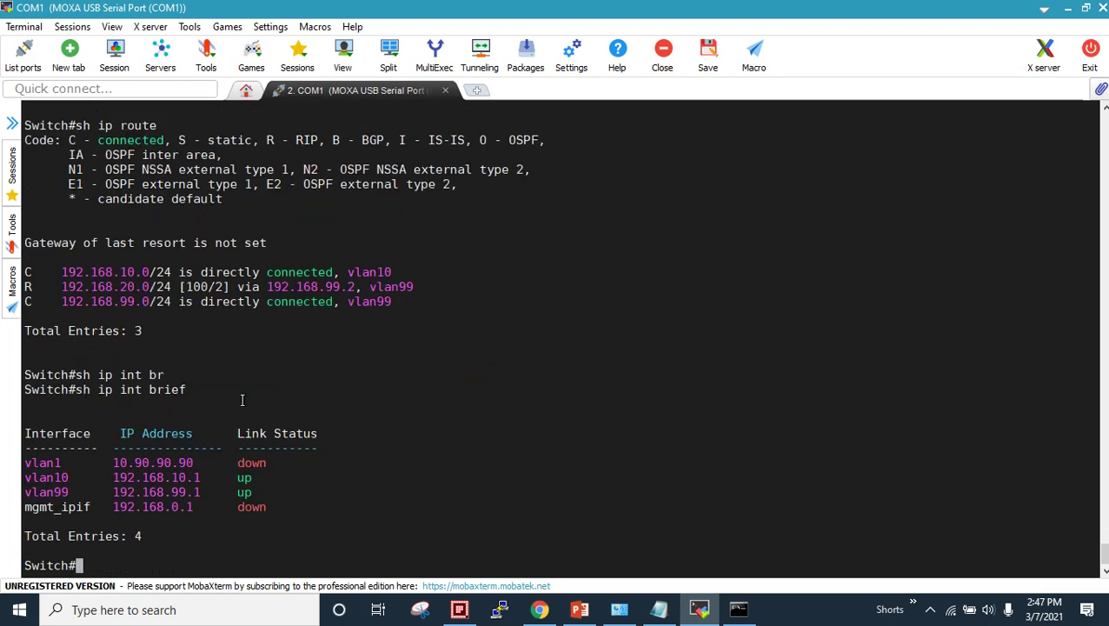
drag(196, 493, 165, 493)
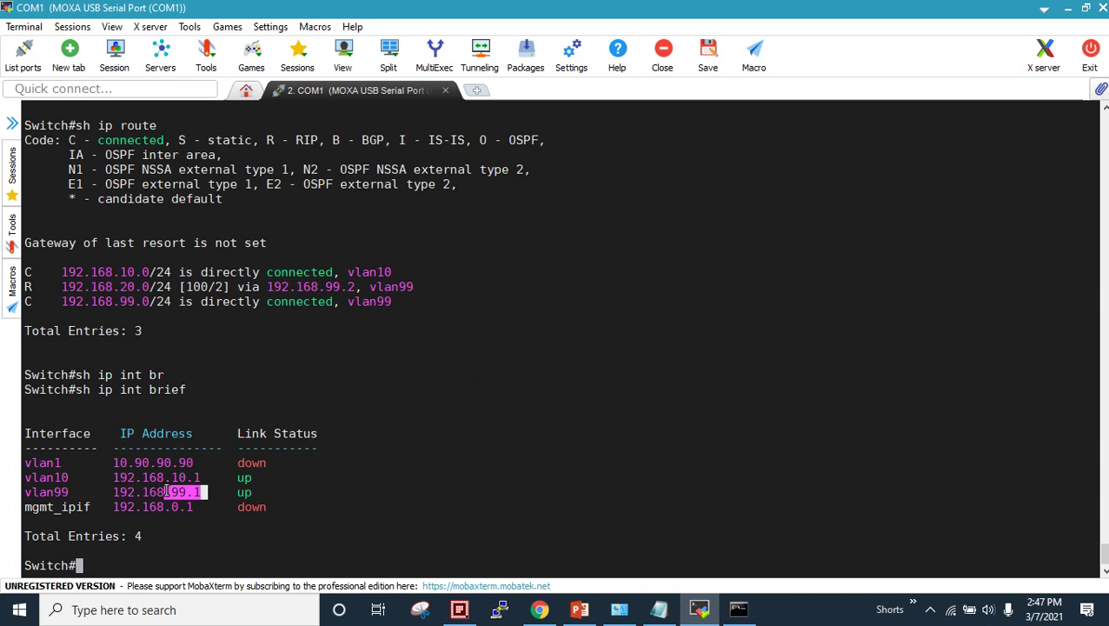
click(579, 609)
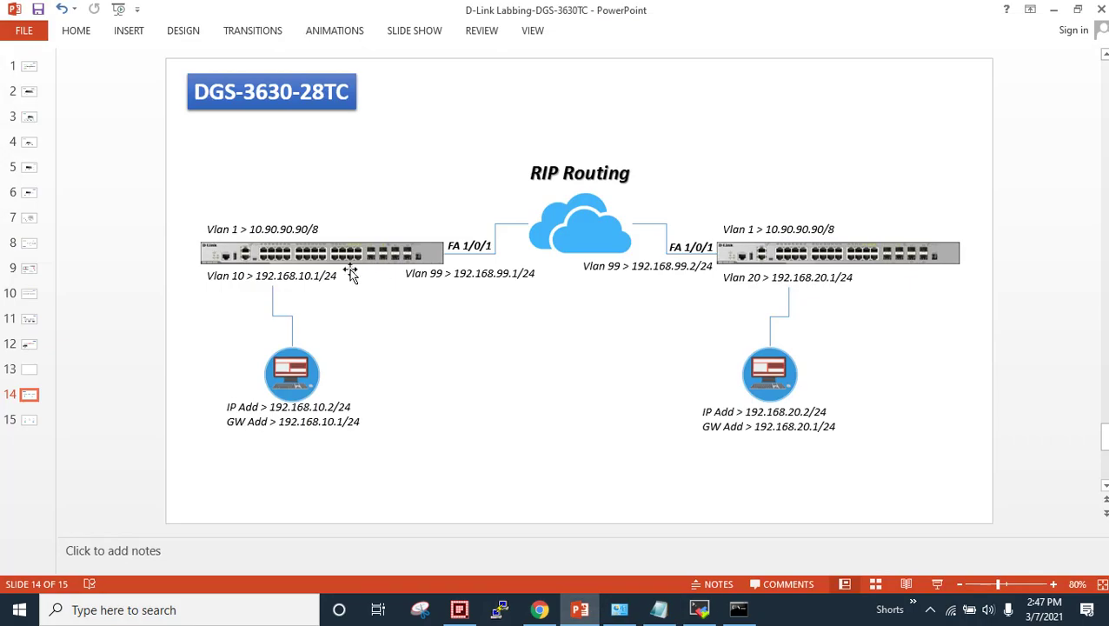
click(512, 275)
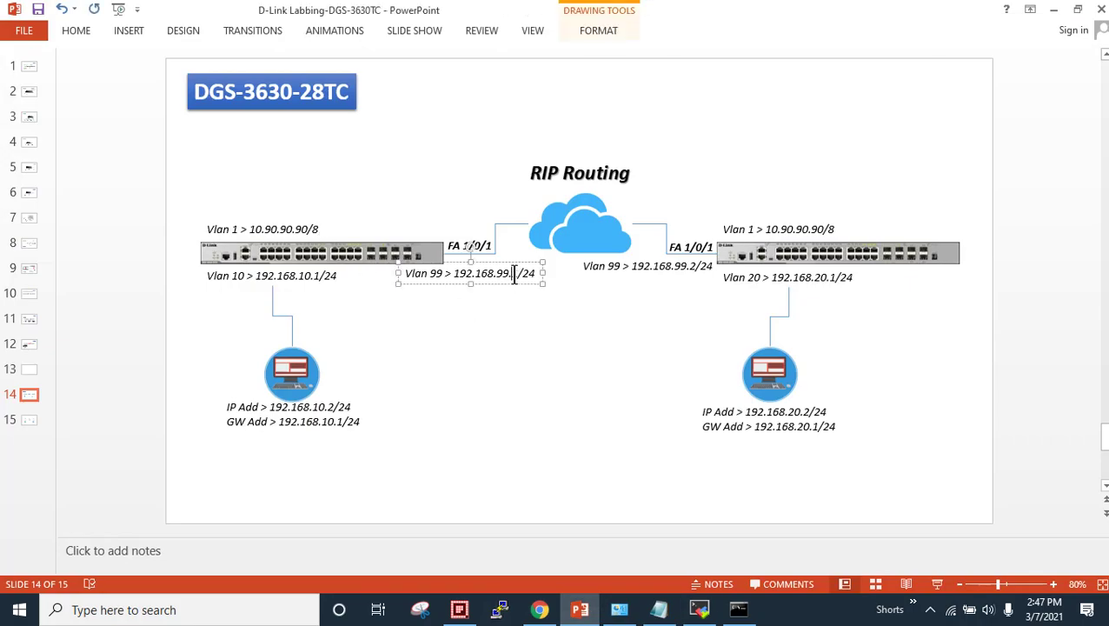
click(701, 608)
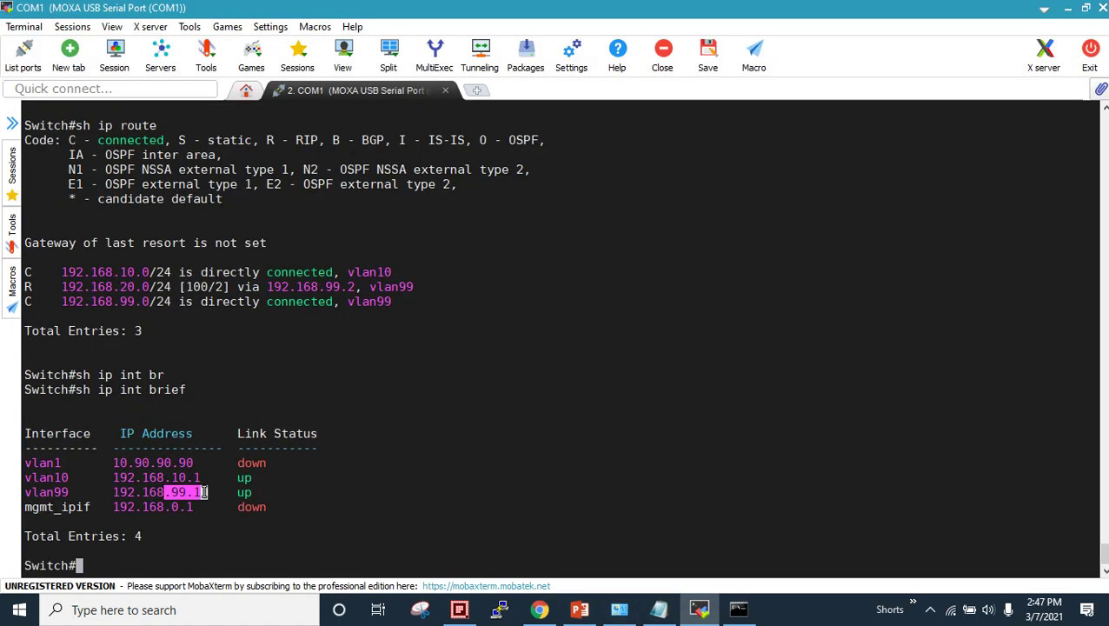
click(525, 400)
Review the RIP-learned 192.168.20.0 network and its next-hop address in the VLAN 10 switch's routing table.
drag(135, 287, 112, 287)
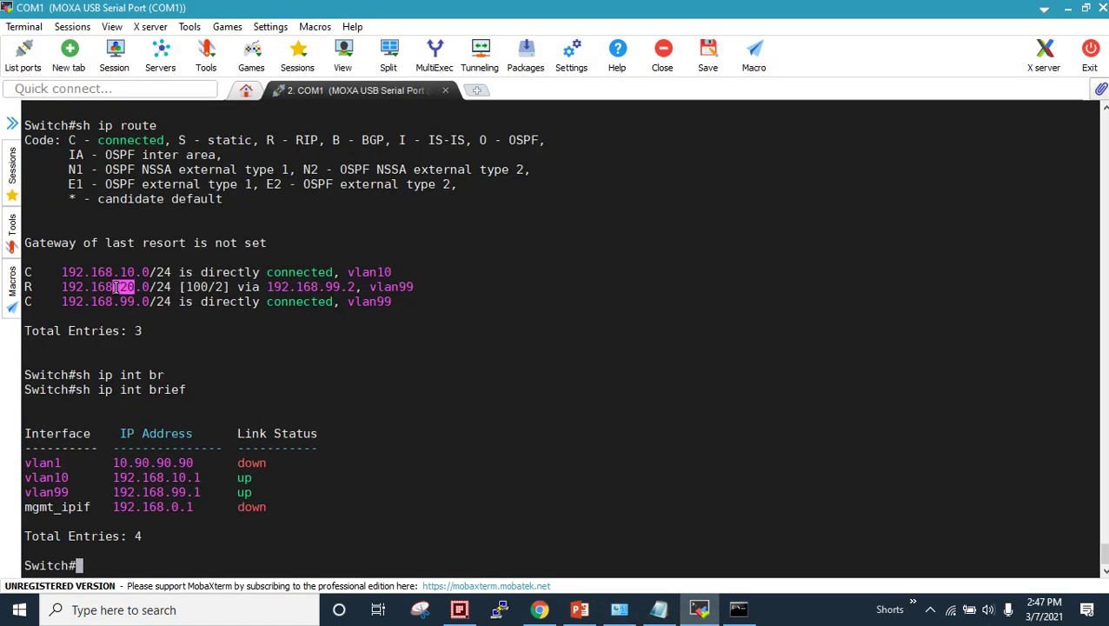
drag(335, 286, 366, 291)
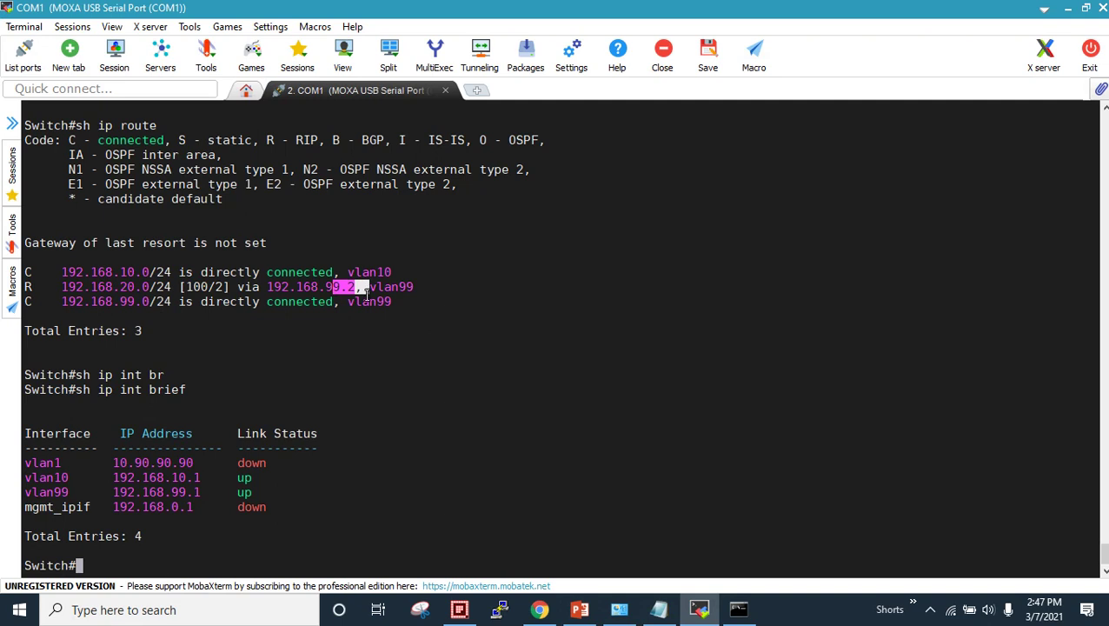
click(359, 327)
List the interface addresses on the VLAN 20 switch with sh ip int br and check VLANs 20 and 99.
key(Return)
key(Return)
key(Return)
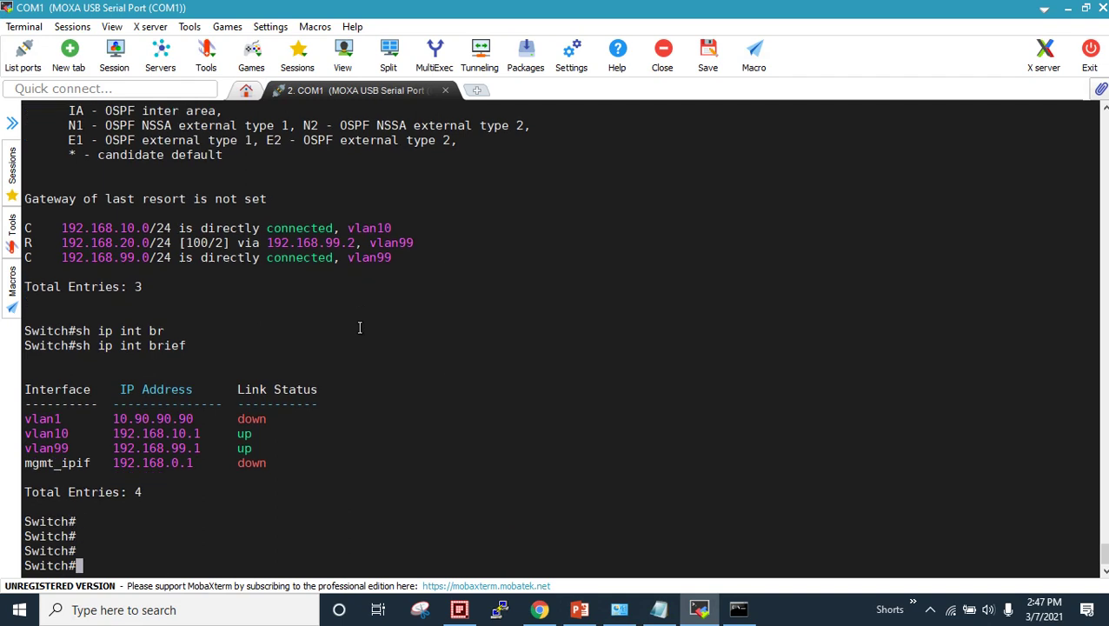
key(Return)
key(Return)
key(Return)
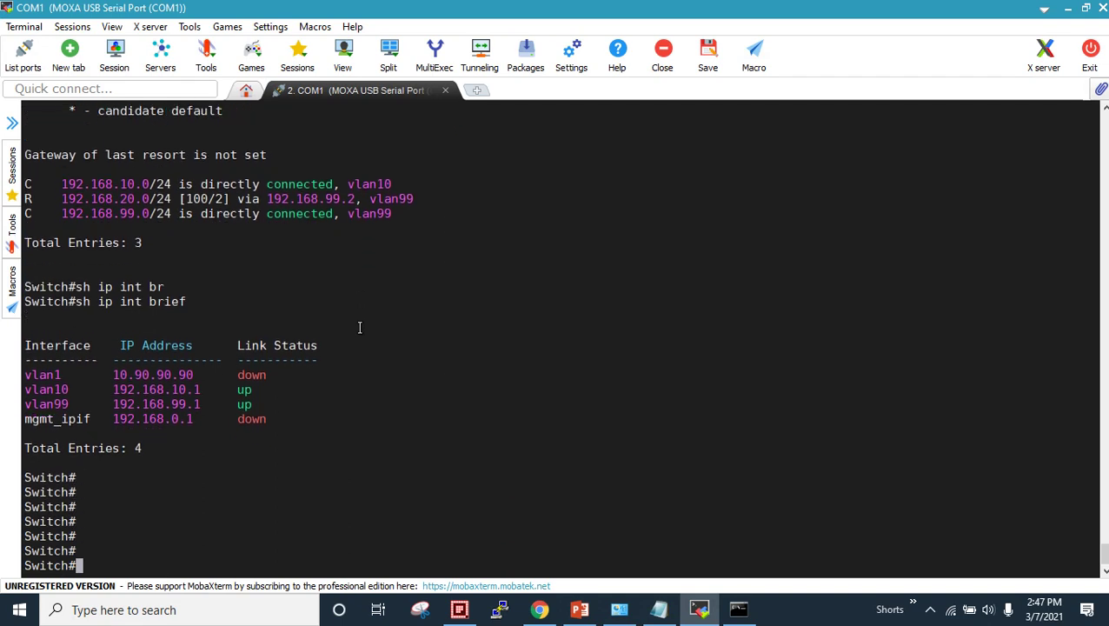
text(sh ip int br)
key(Return)
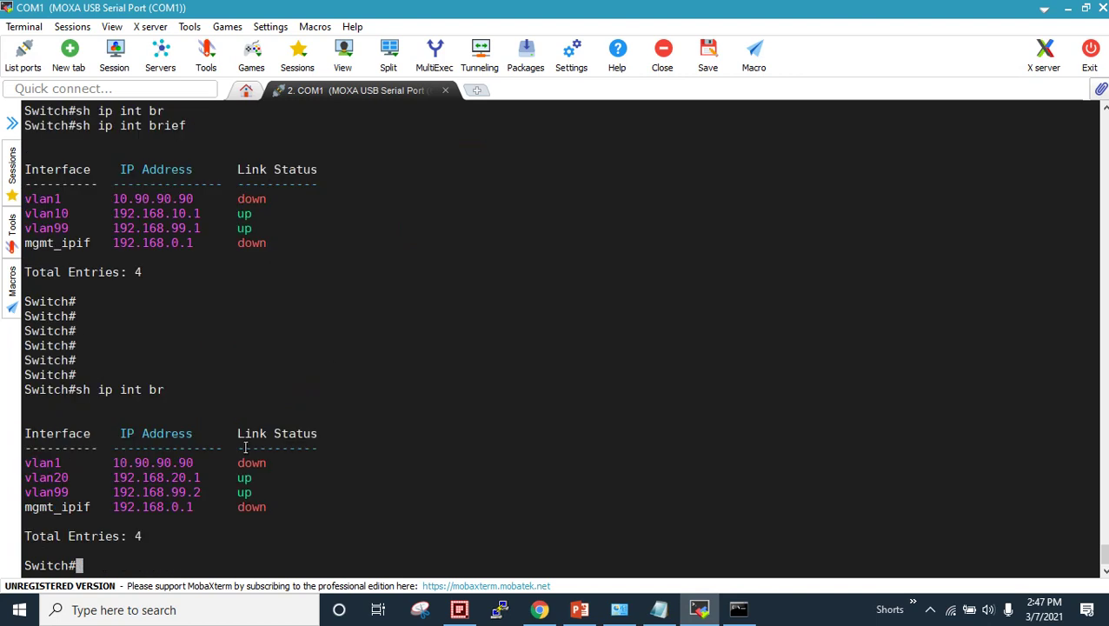
drag(170, 477, 200, 490)
click(405, 445)
Show the VLAN 20 switch's routing table with sh ip route and examine the RIP route to 192.168.10.0.
text(sh ip router)
key(Tab)
key(BackSpace)
key(Tab)
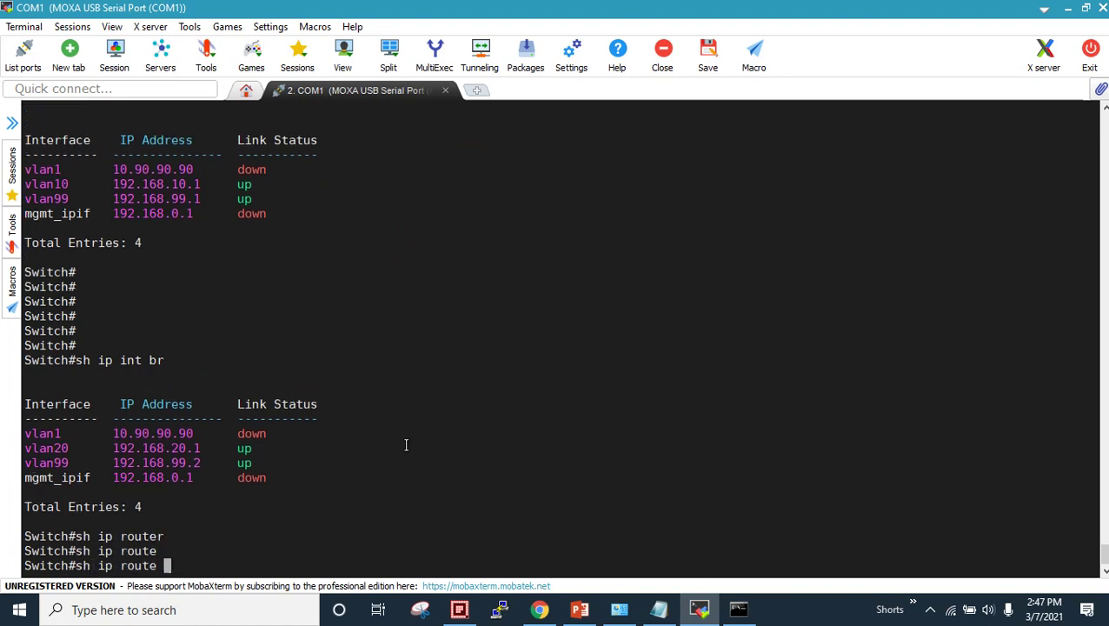
key(Return)
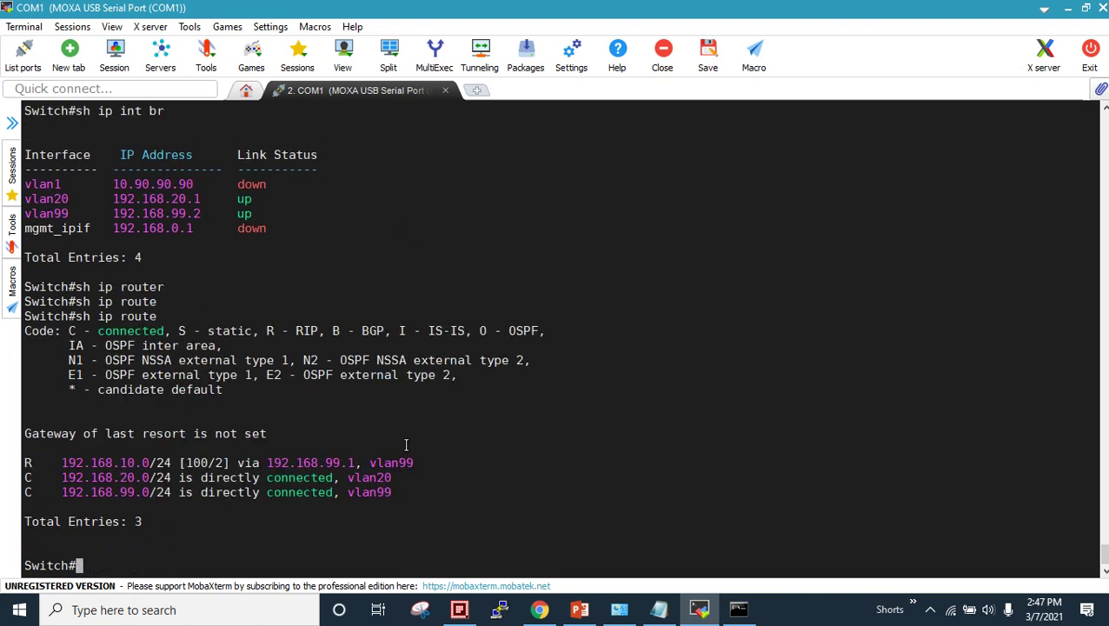
drag(115, 463, 157, 465)
drag(325, 462, 353, 463)
click(700, 389)
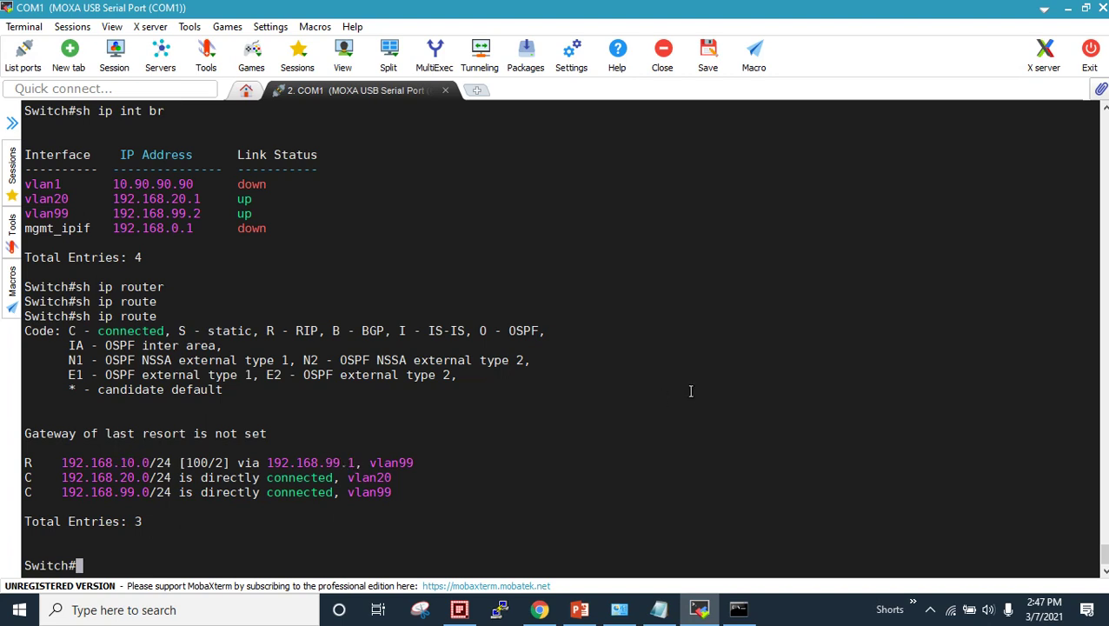
Switch to the Command Prompt, stop the running ping and rerun ping 192.168.20.2 -t -S 192.168.20.60.
click(738, 609)
key(ctrl+c)
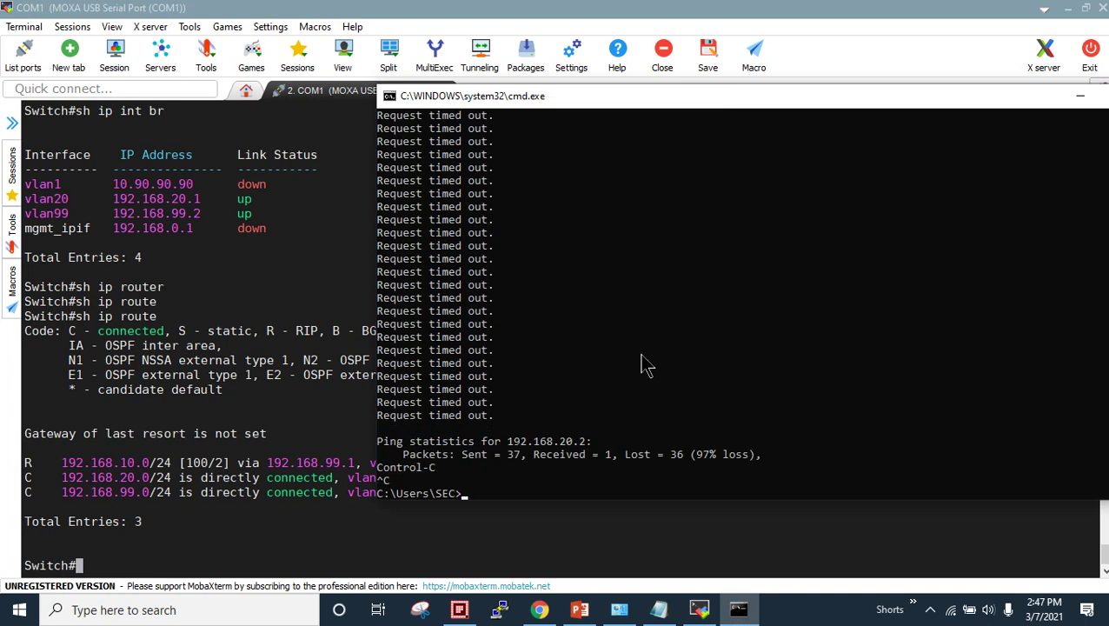
key(Return)
key(Return)
key(Up)
key(Return)
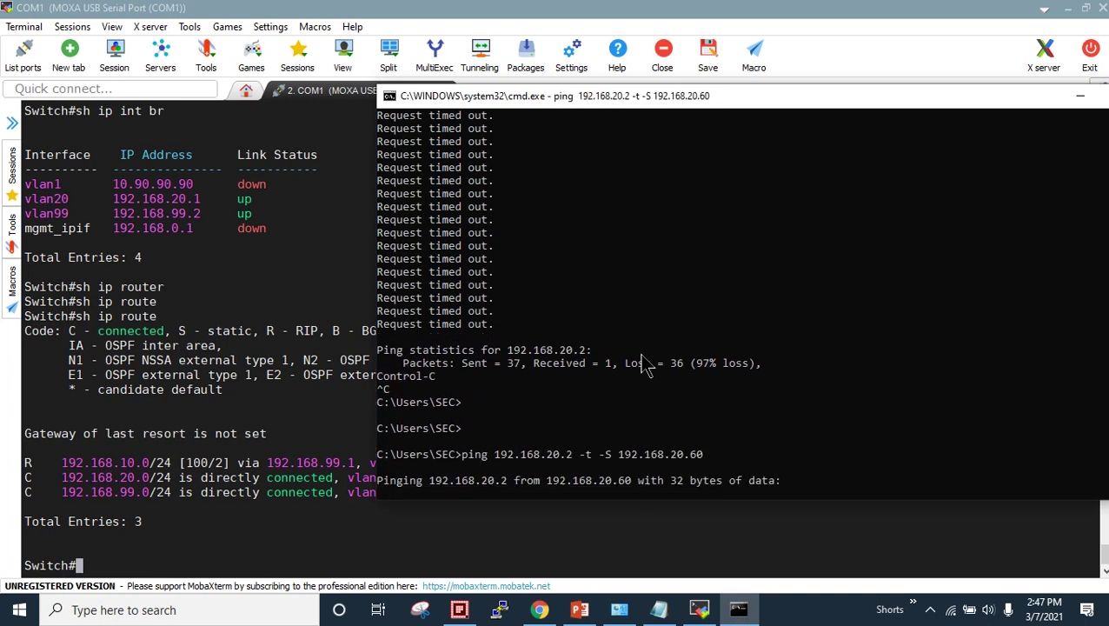
Disconnect the PC from the DlinkMiddleEast Wi-Fi network.
click(951, 607)
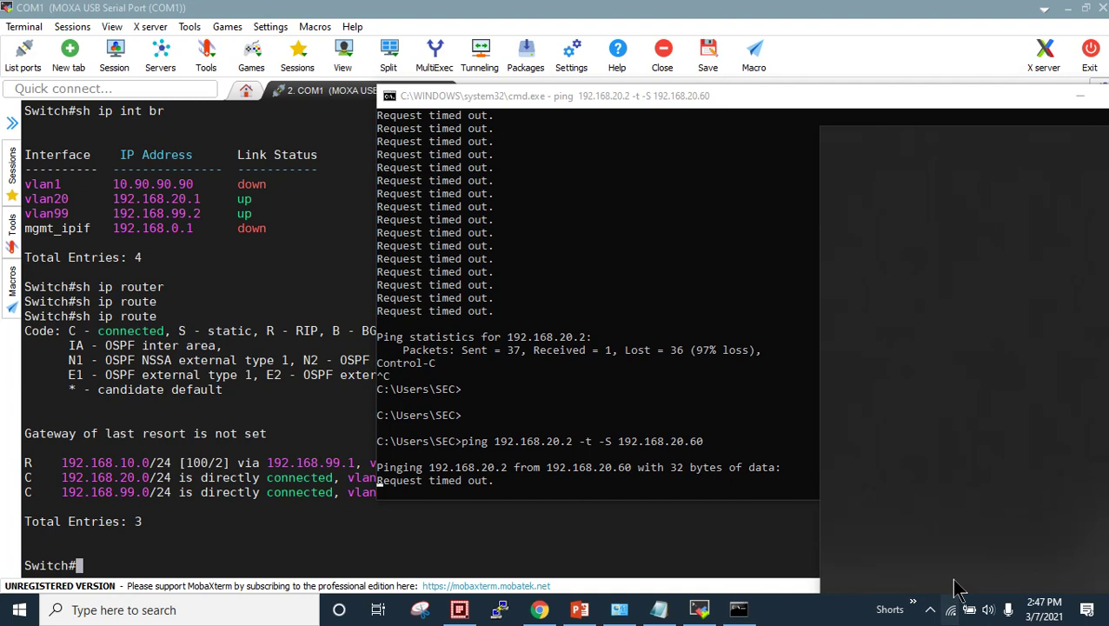
click(1009, 294)
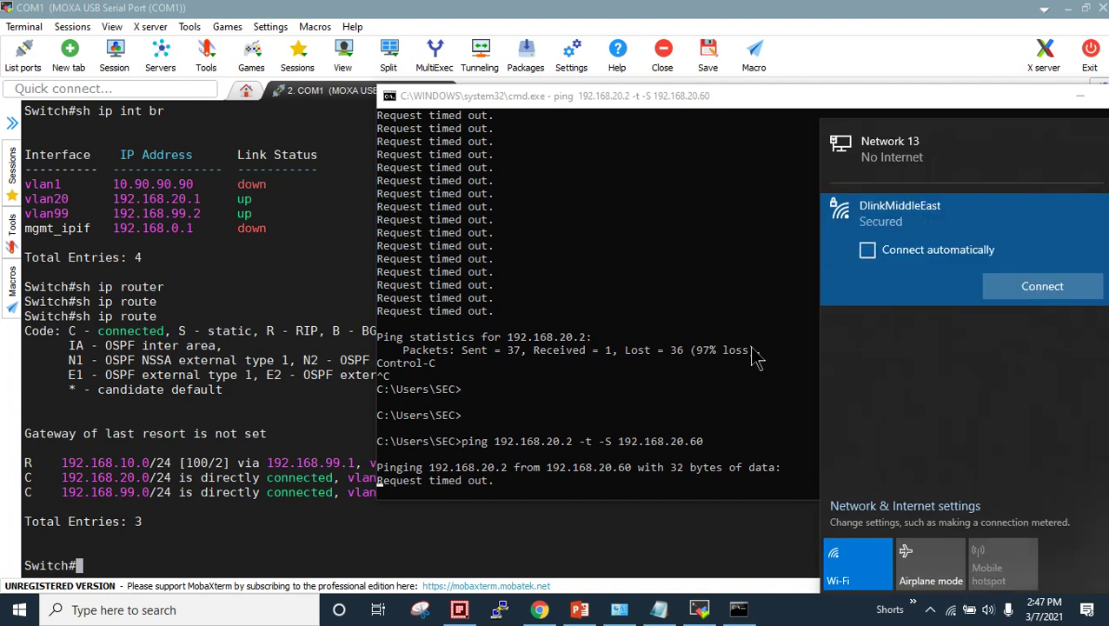
click(752, 357)
Pause the antivirus protection with the Pause option and return to the Command Prompt.
click(930, 609)
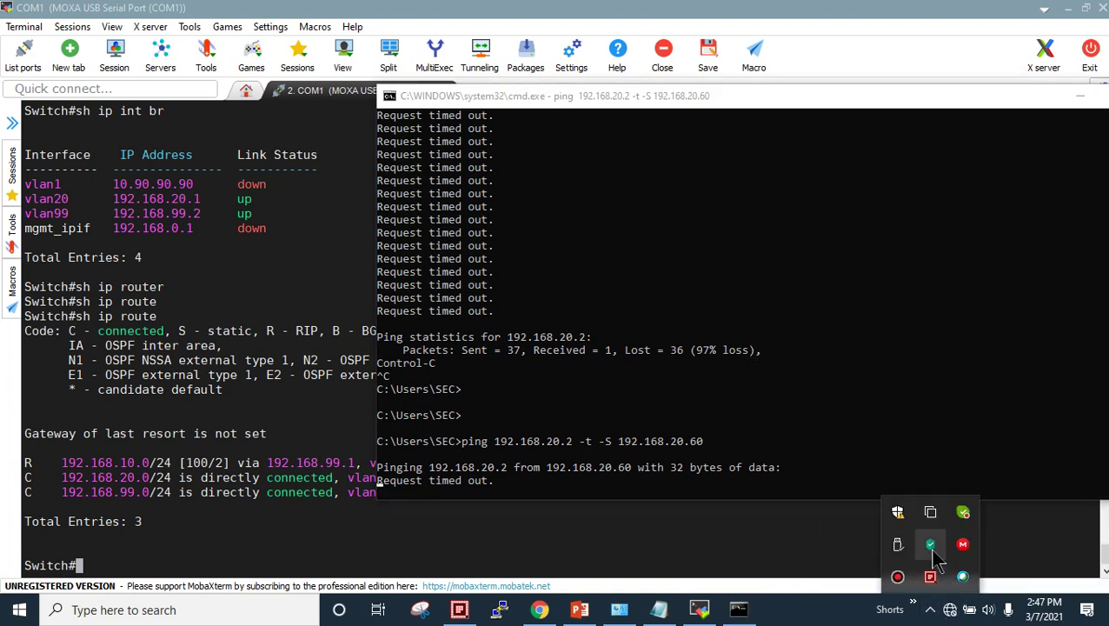
right_click(932, 549)
click(956, 477)
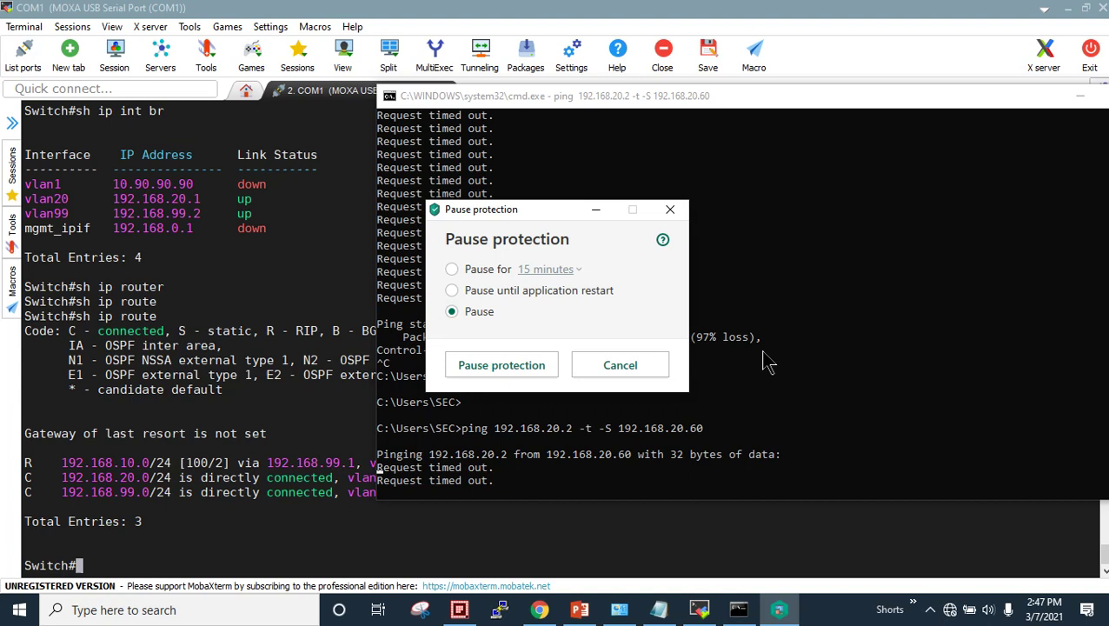
click(502, 365)
click(776, 339)
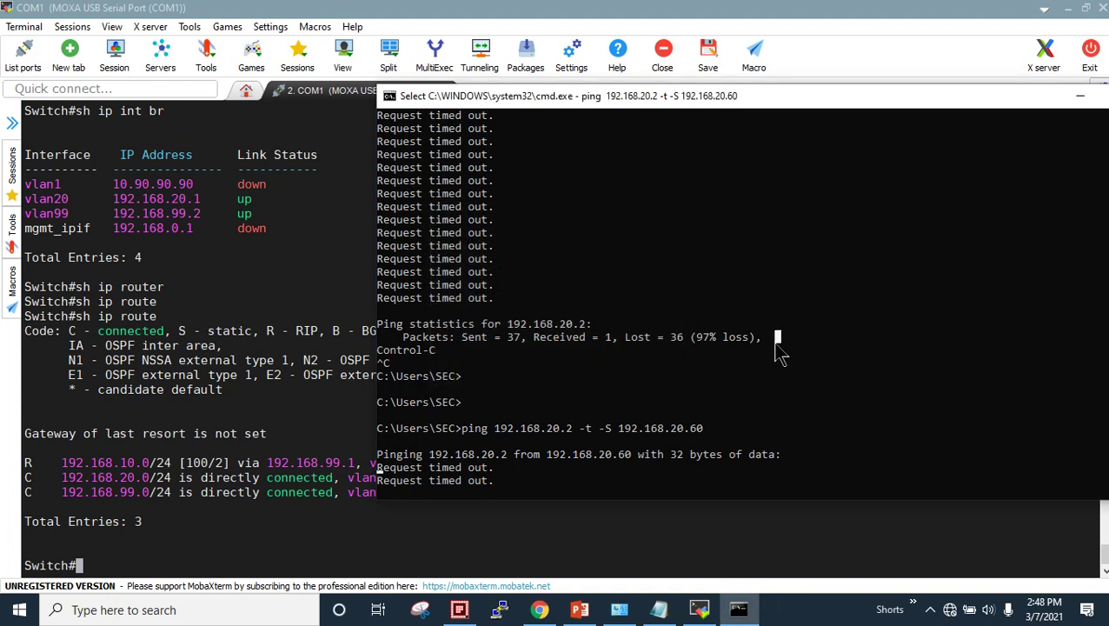
Stop the running ping to 192.168.20.2 in the Command Prompt.
key(Escape)
key(ctrl+c)
key(Up)
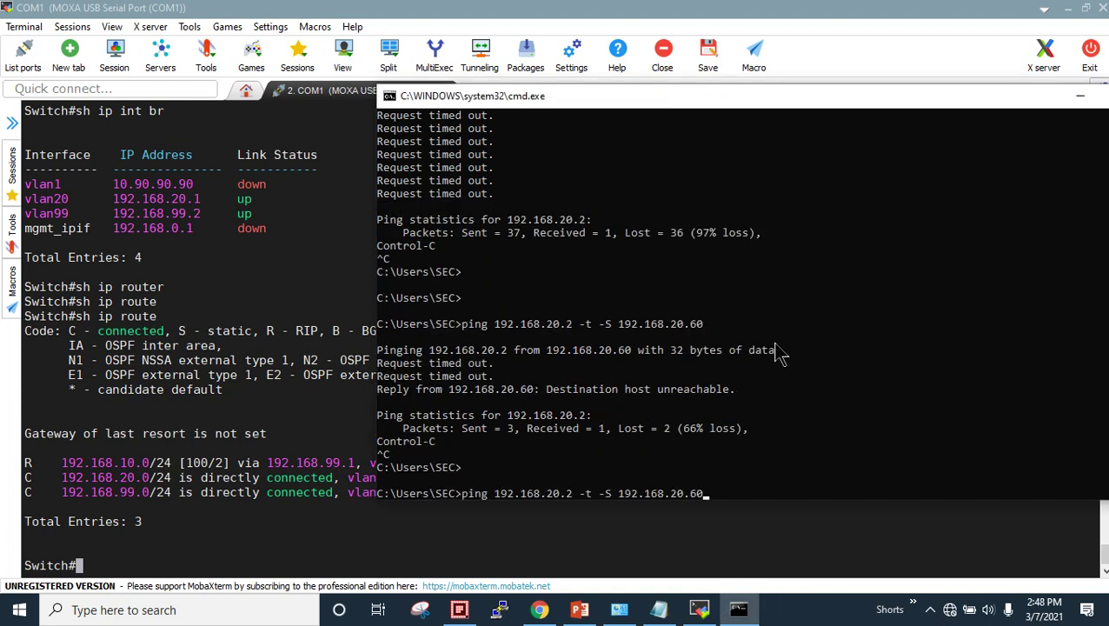
key(Return)
key(ctrl+c)
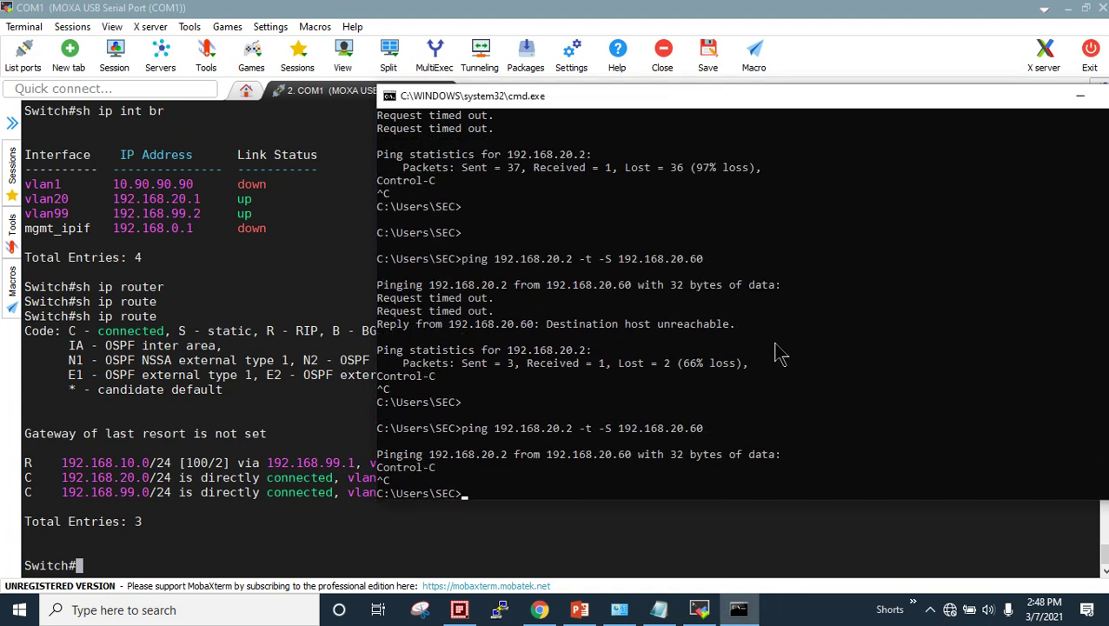
Run a continuous ping to the other switch's network with ping 192.168.10.2 -t -S 192.168.20.60.
key(Up)
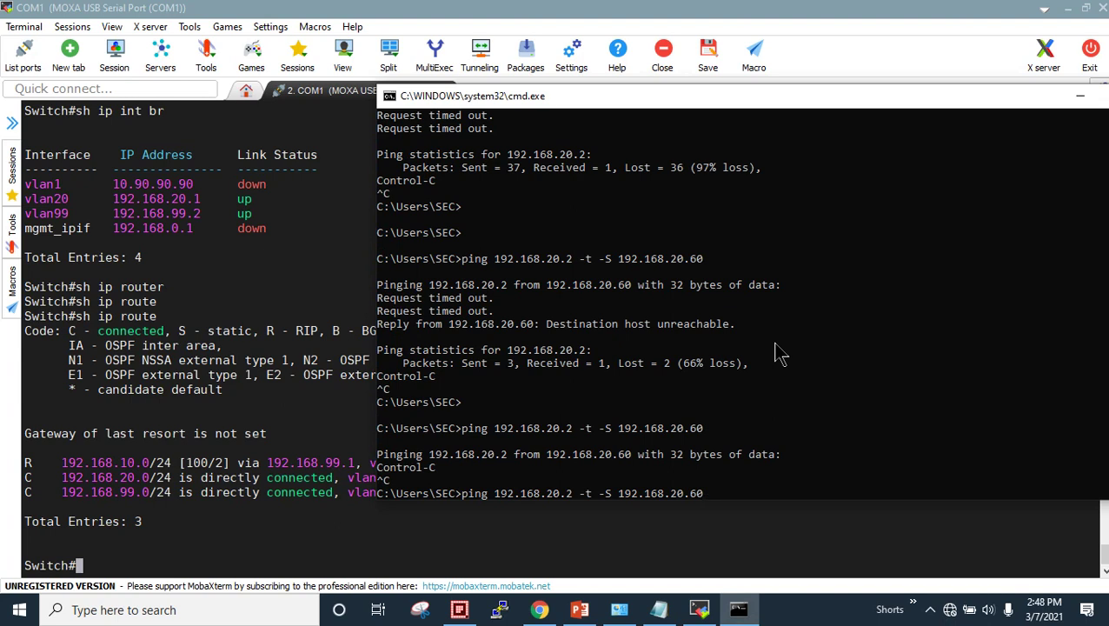
key(BackSpace)
key(BackSpace)
key(BackSpace)
key(BackSpace)
key(BackSpace)
key(BackSpace)
key(BackSpace)
key(BackSpace)
key(BackSpace)
key(BackSpace)
key(BackSpace)
key(BackSpace)
key(BackSpace)
key(BackSpace)
key(BackSpace)
key(BackSpace)
key(BackSpace)
key(BackSpace)
key(BackSpace)
key(BackSpace)
text(10.2 -t -S 192.168.20.60)
key(Return)
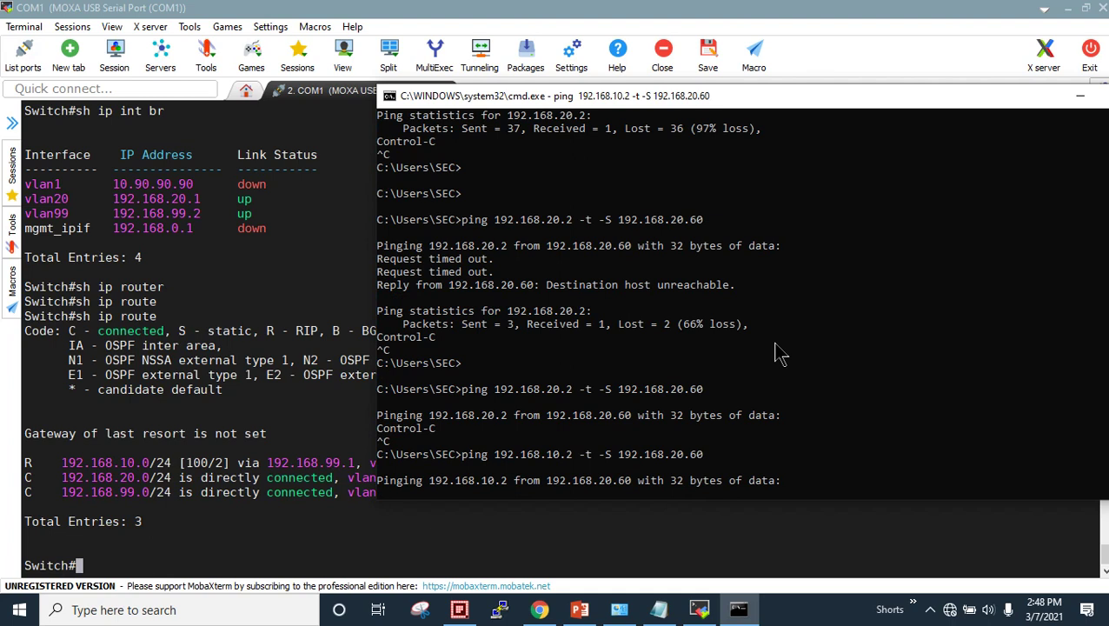
Switch to Network Connections and arrange its window beside the Command Prompt so the ping output stays in view.
click(618, 609)
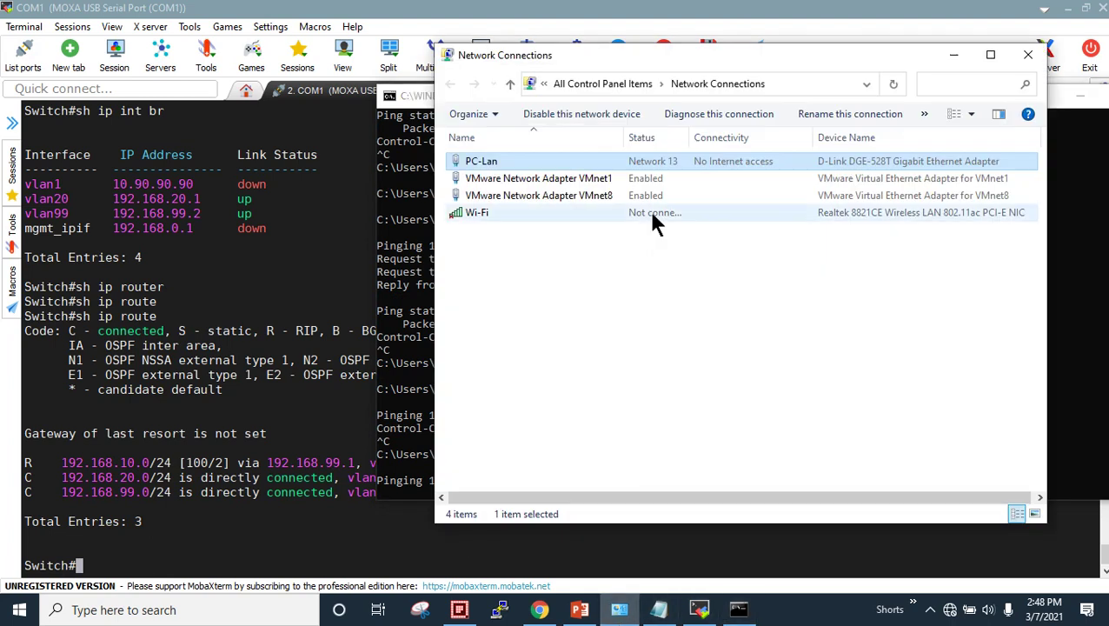
click(404, 97)
drag(513, 102, 262, 94)
click(947, 326)
drag(598, 56, 767, 77)
Examine the IPv4 address and default gateway in the PC-Lan adapter's connection details, and close its status windows.
right_click(655, 184)
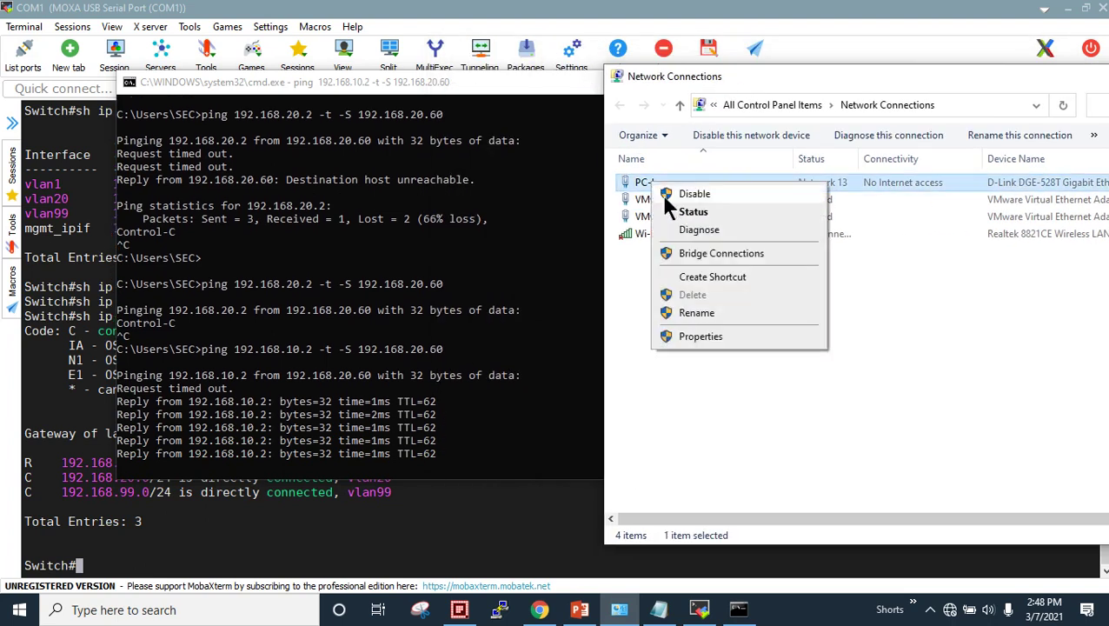
click(702, 208)
click(488, 289)
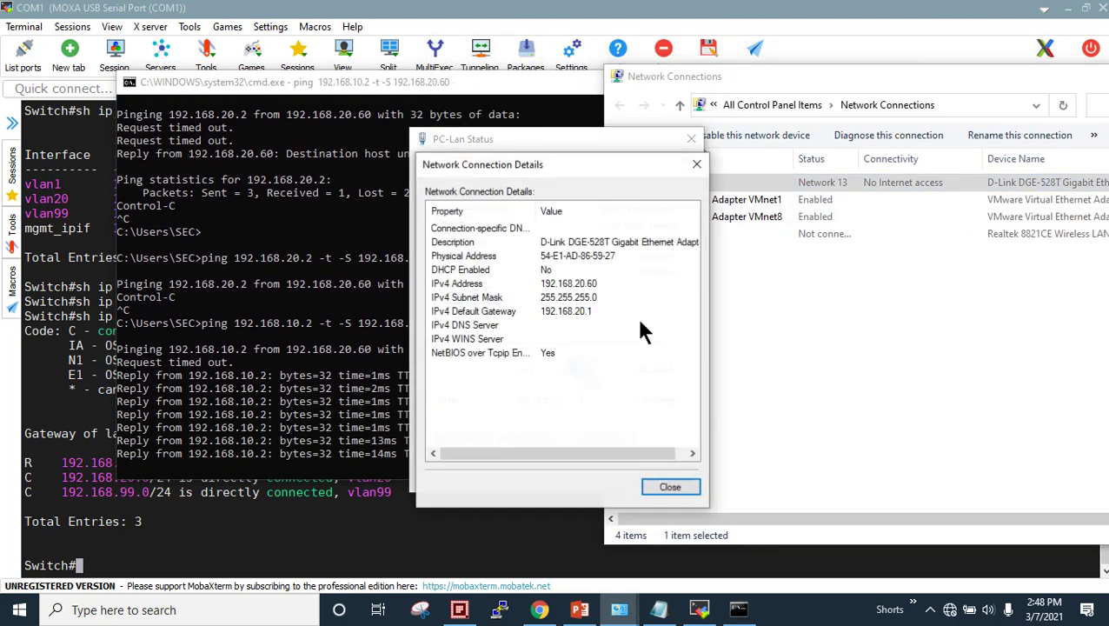
click(609, 284)
click(608, 310)
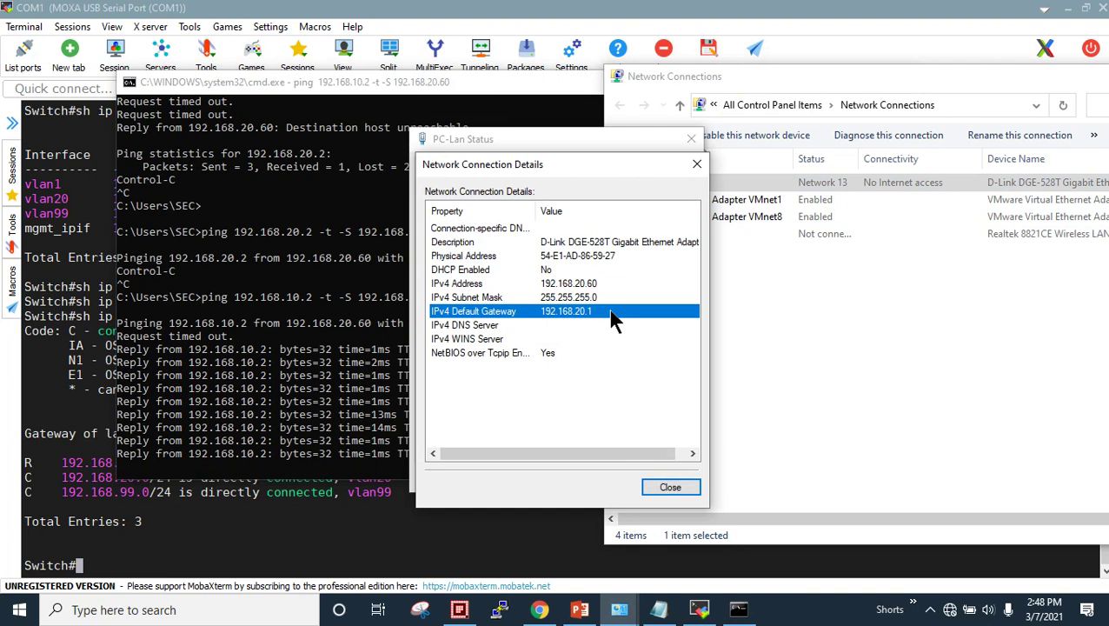
click(671, 486)
click(671, 483)
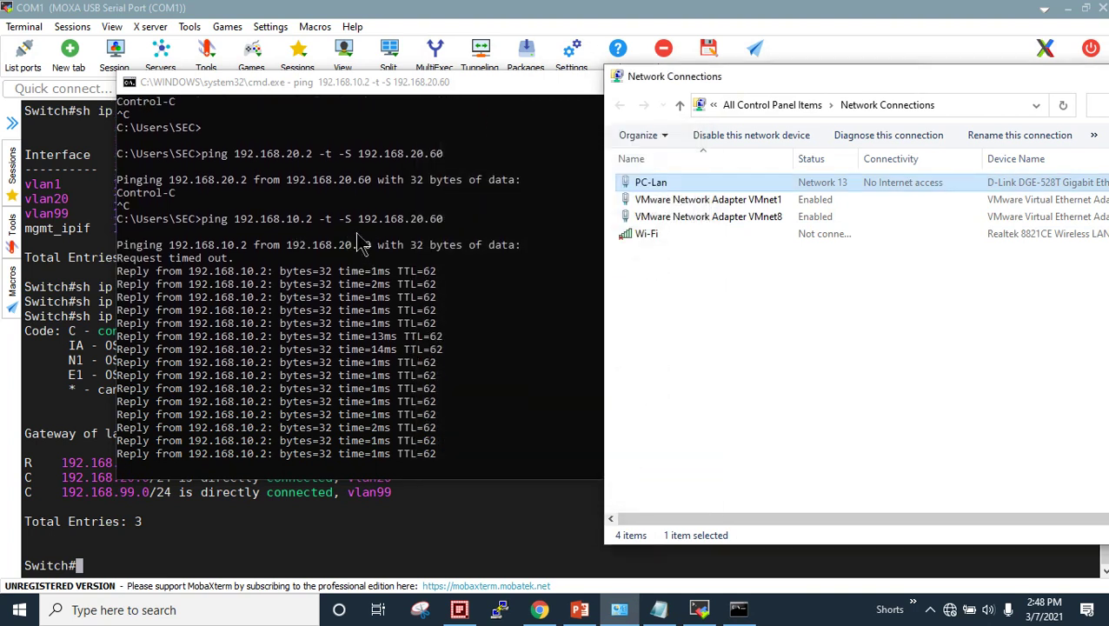
Reopen the PC-Lan adapter's connection details, check its IPv4 address against the ping's source address, and close the windows.
right_click(658, 190)
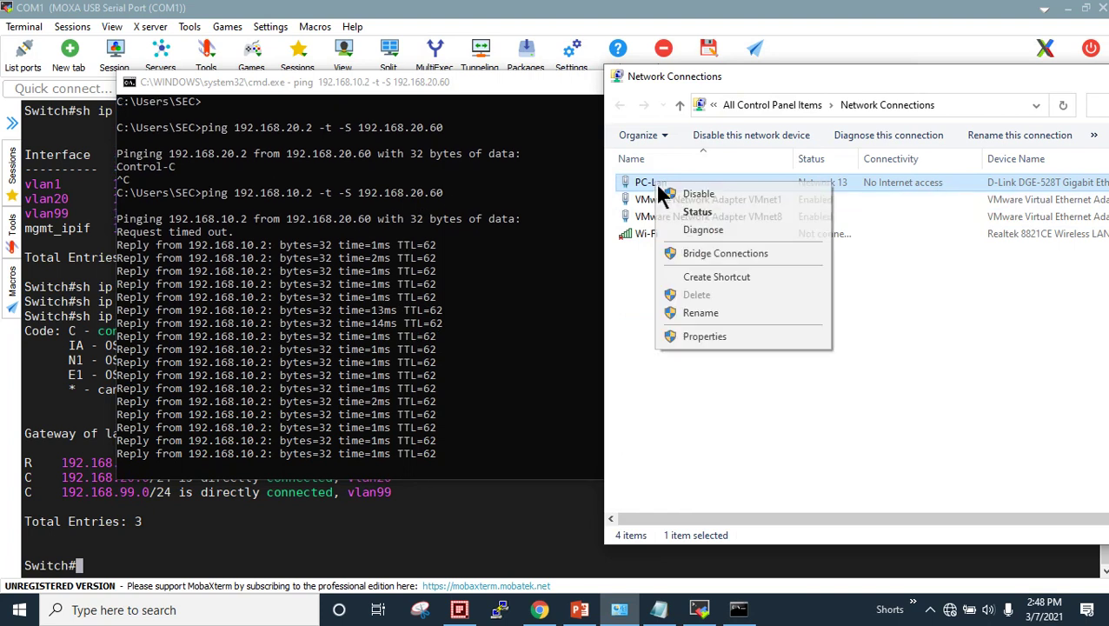
click(701, 214)
click(468, 294)
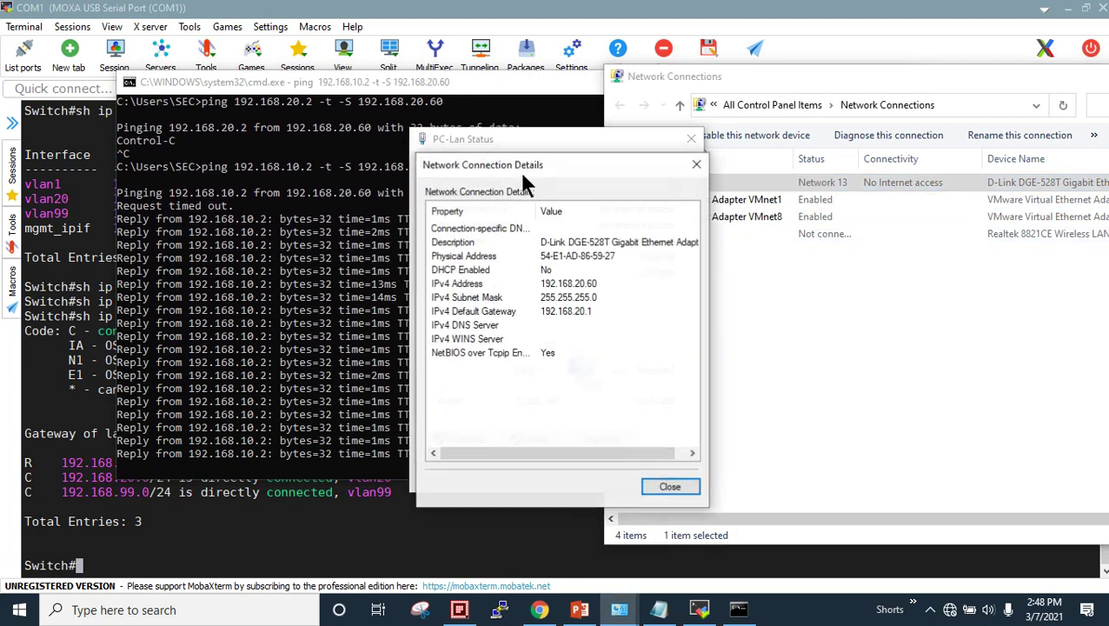
drag(527, 169, 561, 169)
click(630, 286)
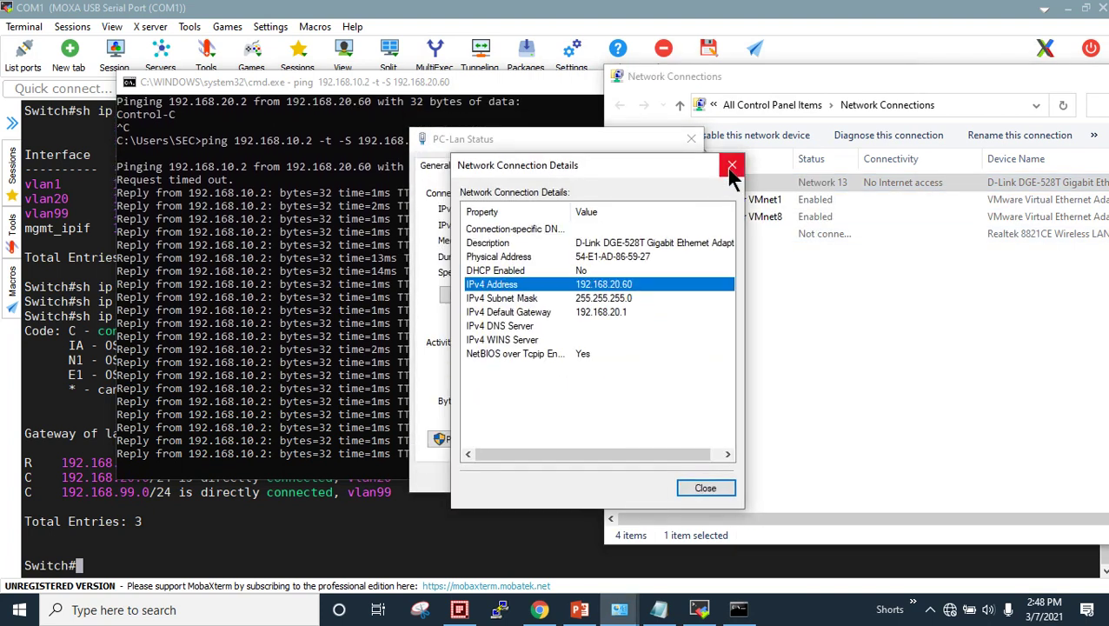
click(731, 164)
click(691, 139)
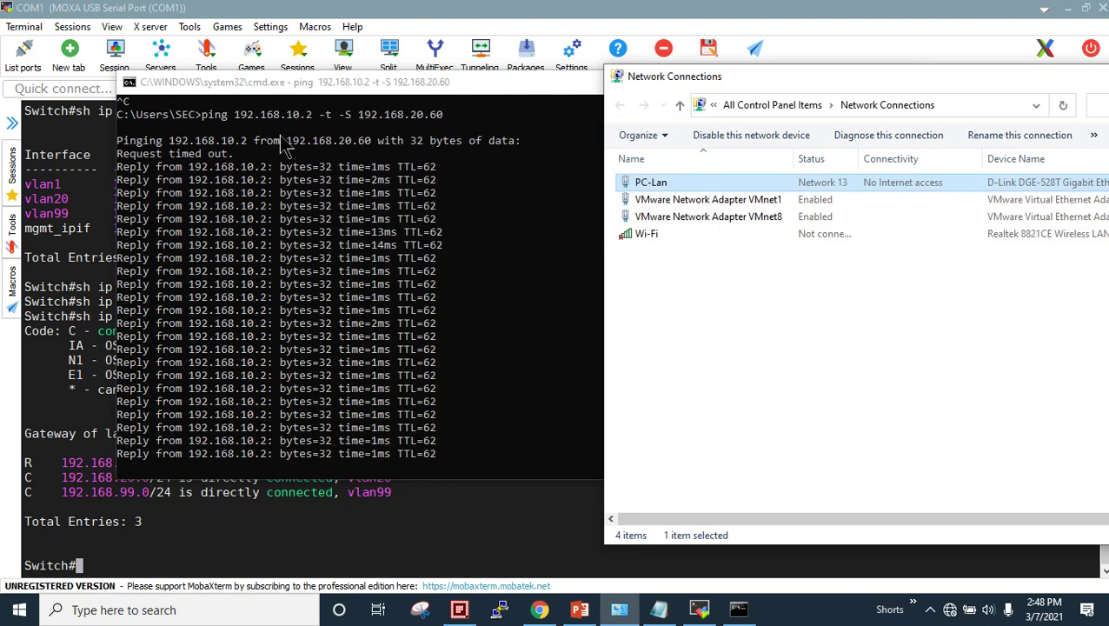